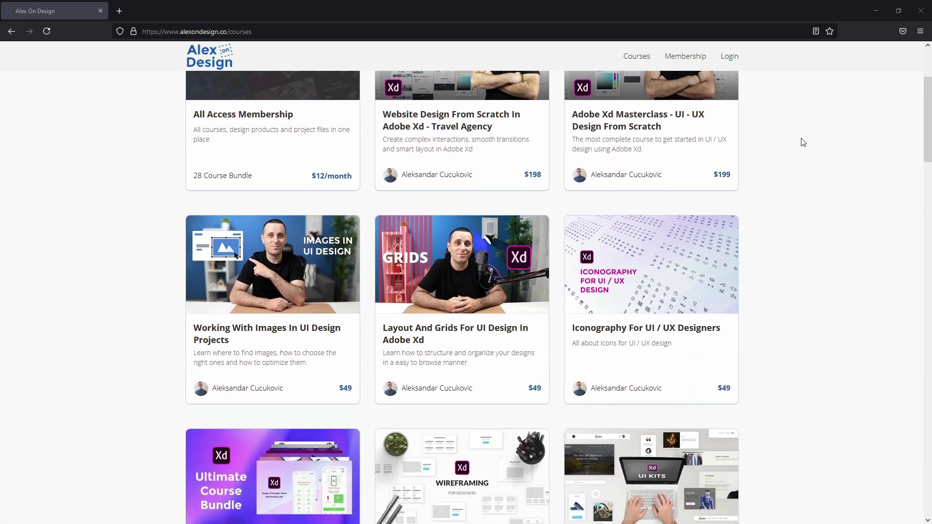
pyautogui.scroll(-4, 777, 141)
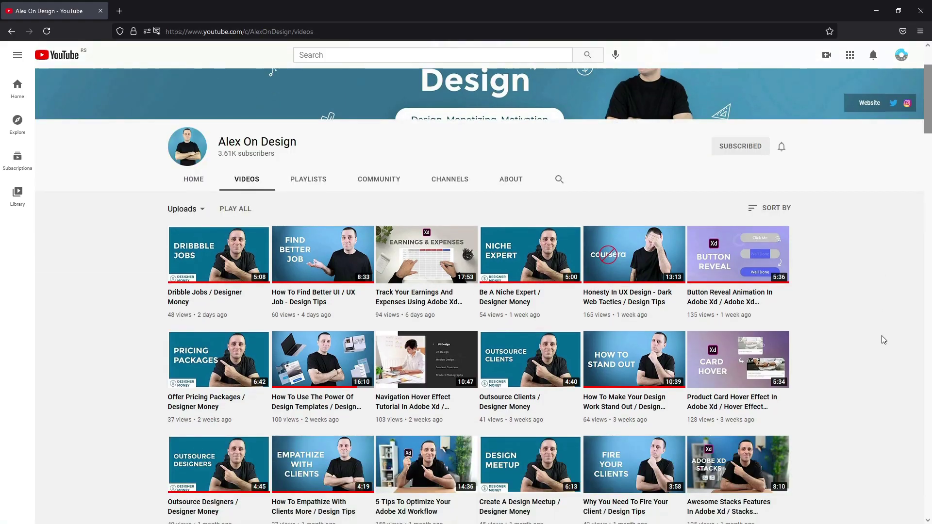
pyautogui.scroll(-5, 882, 339)
pyautogui.scroll(-13, 883, 340)
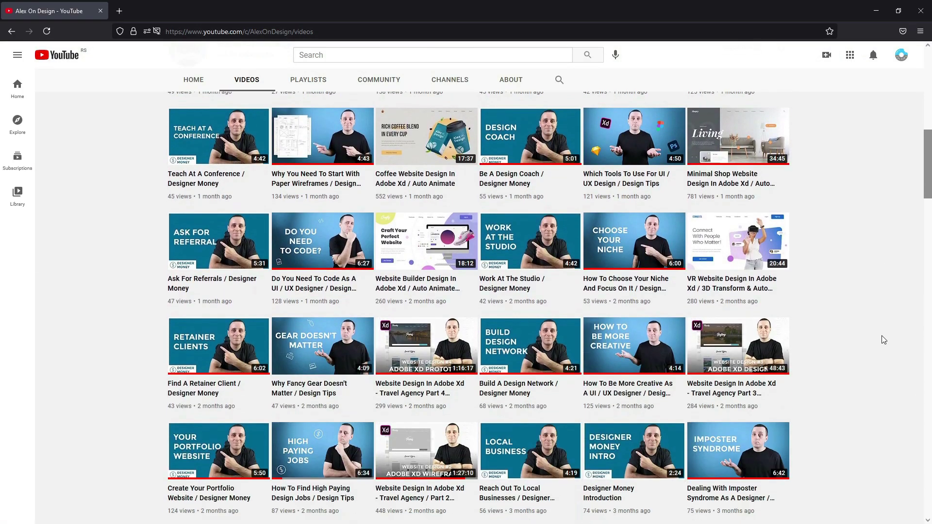
pyautogui.scroll(-7, 882, 336)
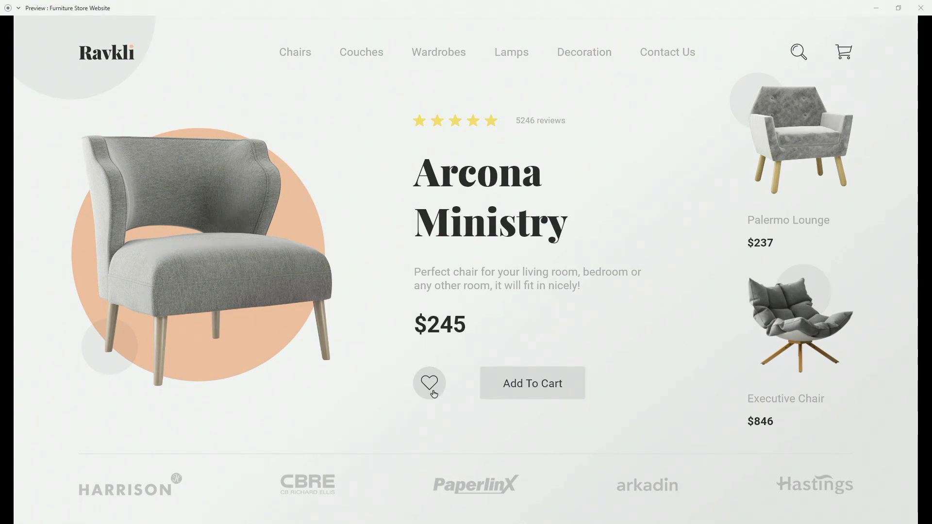
pyautogui.click(432, 390)
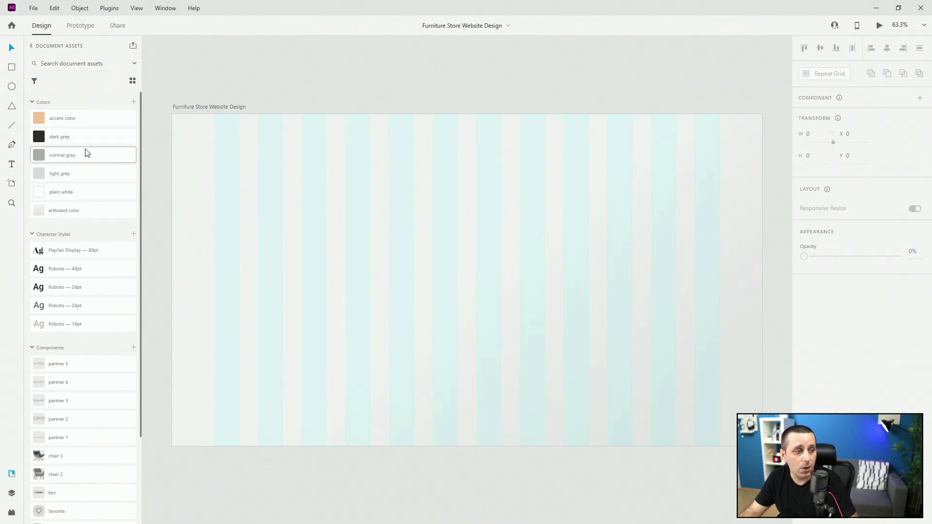
# - Place the logo component in the artboard's upper-left corner, aligned to the first grid column at X 138, Y 48
pyautogui.scroll(-3, 80, 381)
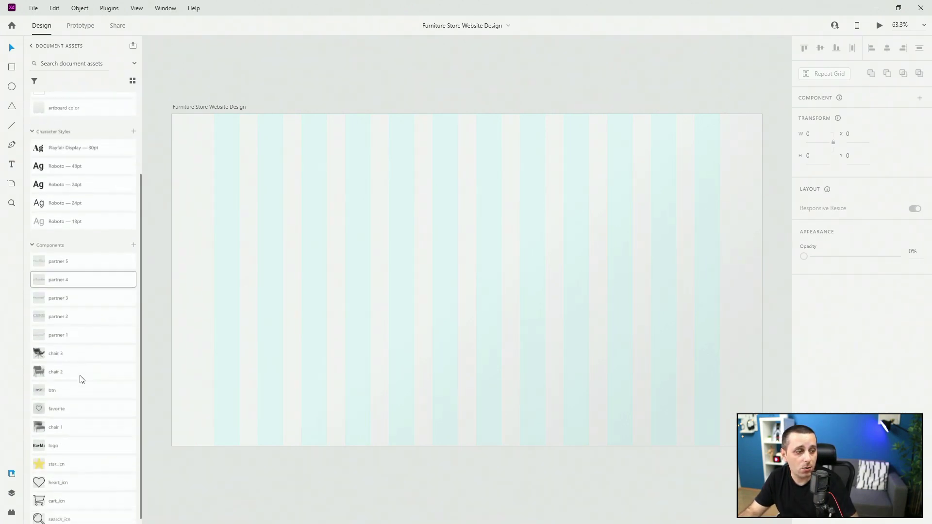
pyautogui.scroll(2, 79, 335)
pyautogui.scroll(1, 80, 316)
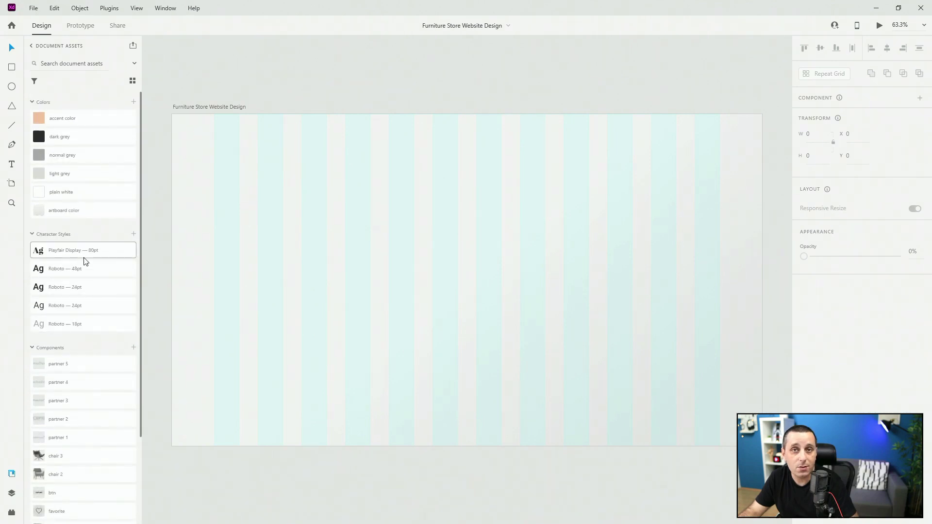
pyautogui.moveTo(85, 262)
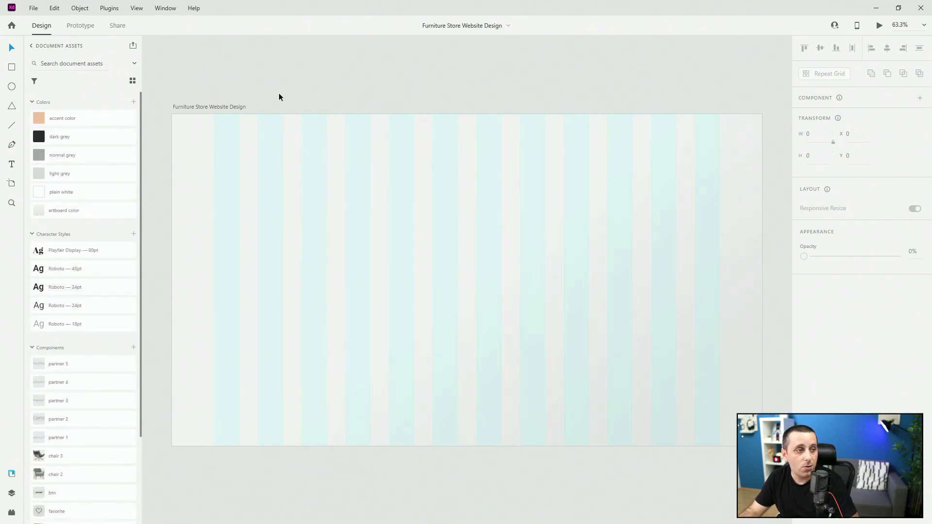
pyautogui.scroll(-3, 100, 395)
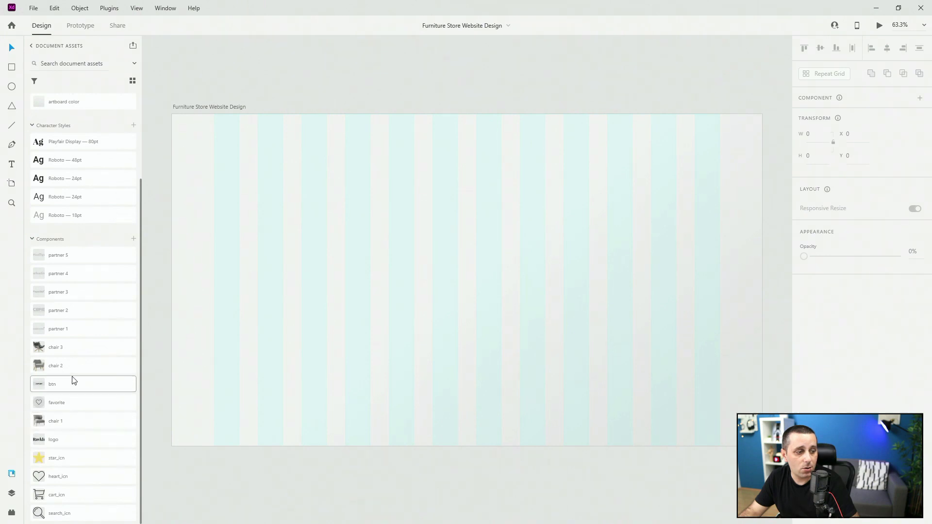
pyautogui.moveTo(80, 445); pyautogui.dragTo(239, 140)
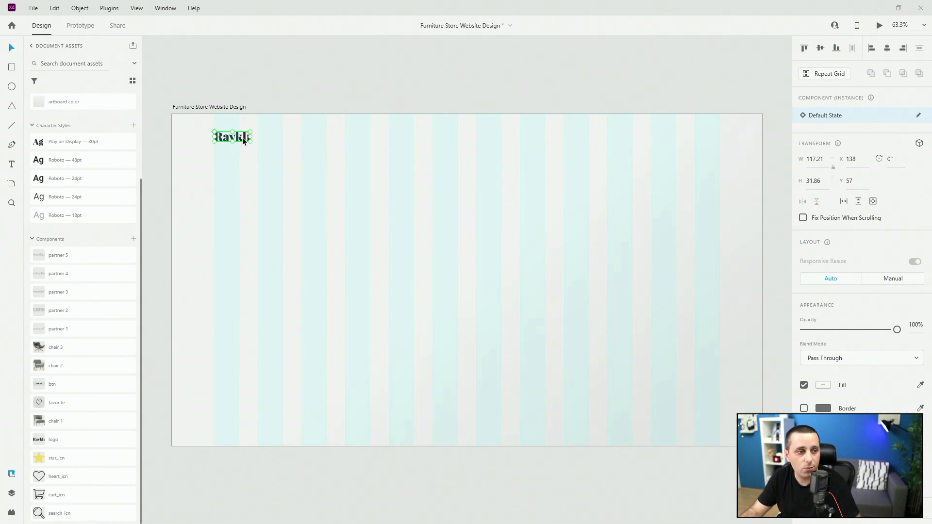
pyautogui.press('Escape')
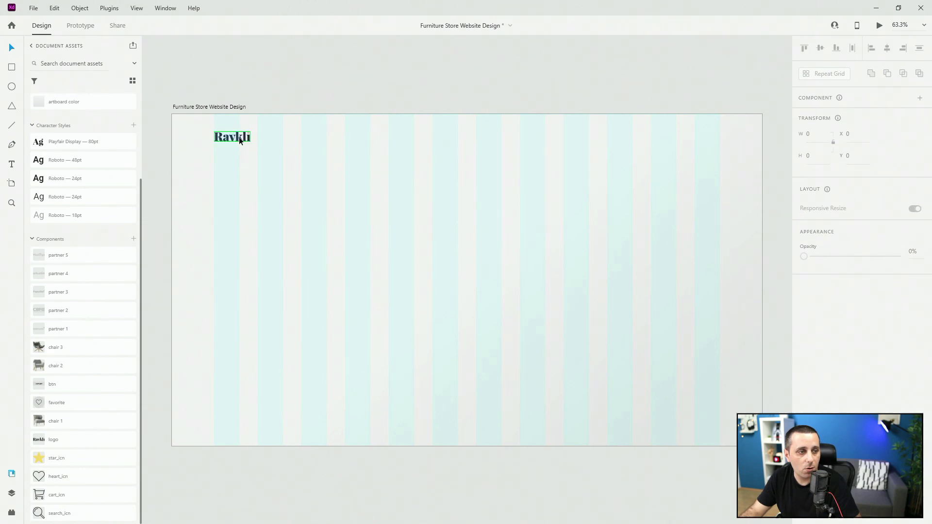
pyautogui.moveTo(239, 137); pyautogui.dragTo(240, 139)
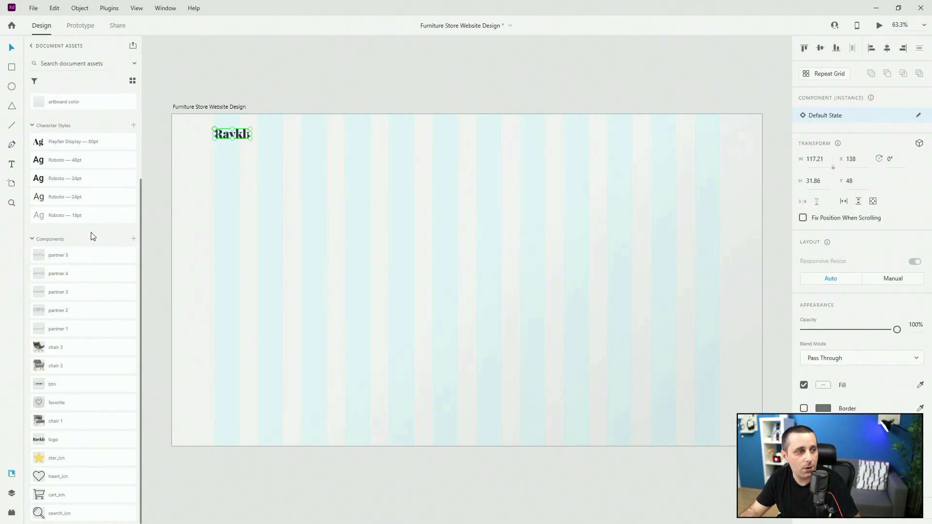
# - Add a point text reading "Chairs" below and to the right of the logo, at about X 336, Y 190
pyautogui.scroll(4, 89, 234)
pyautogui.click(14, 165)
pyautogui.click(276, 177)
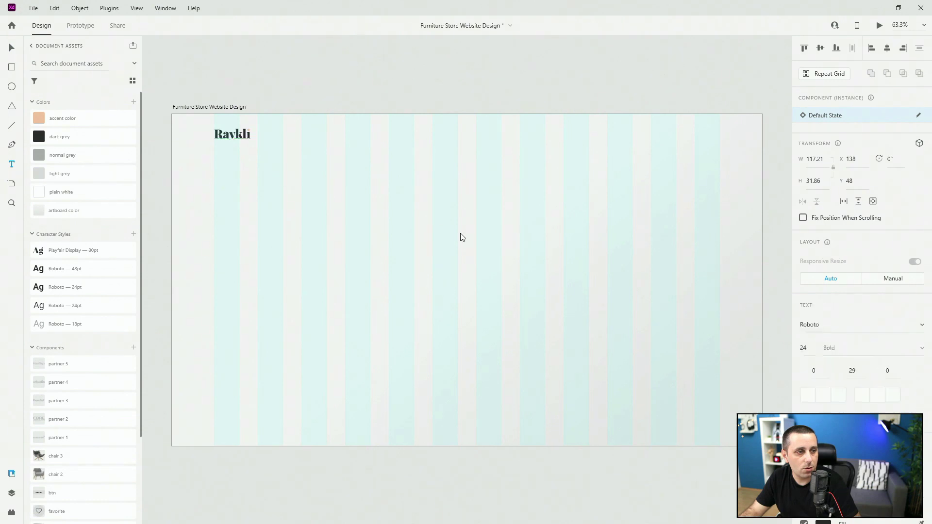
pyautogui.write('C')
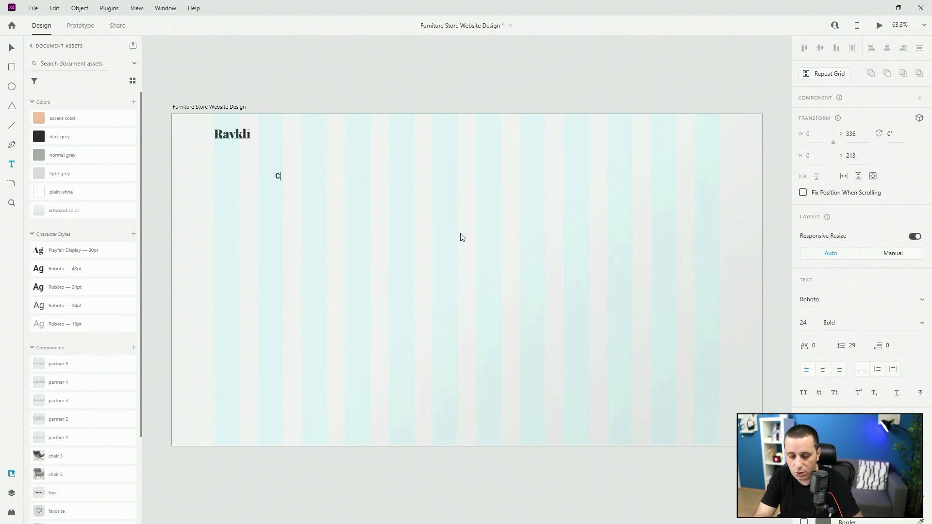
pyautogui.write('hairs')
pyautogui.press('Escape')
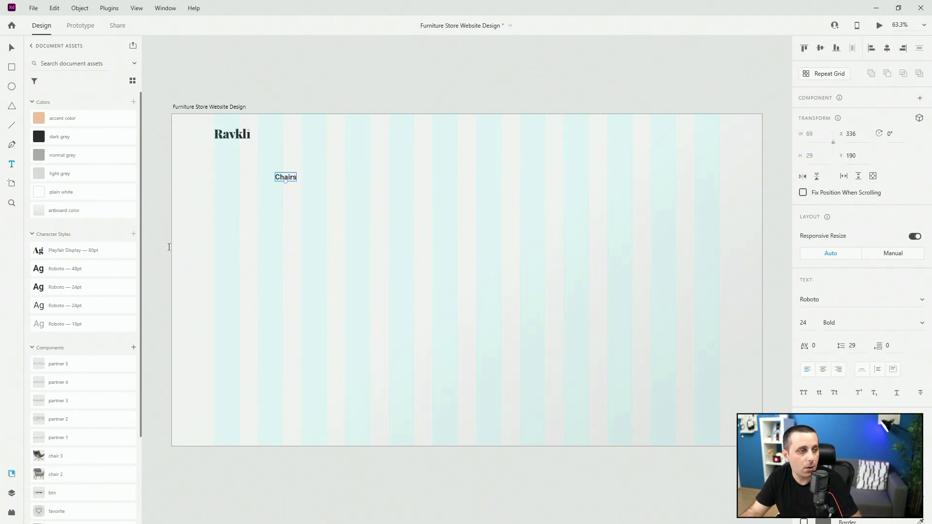
# - Group the Chairs text under the name "nav" and make the group a horizontal stack
pyautogui.click(11, 494)
pyautogui.moveTo(50, 97); pyautogui.dragTo(49, 82)
pyautogui.doubleClick(51, 99)
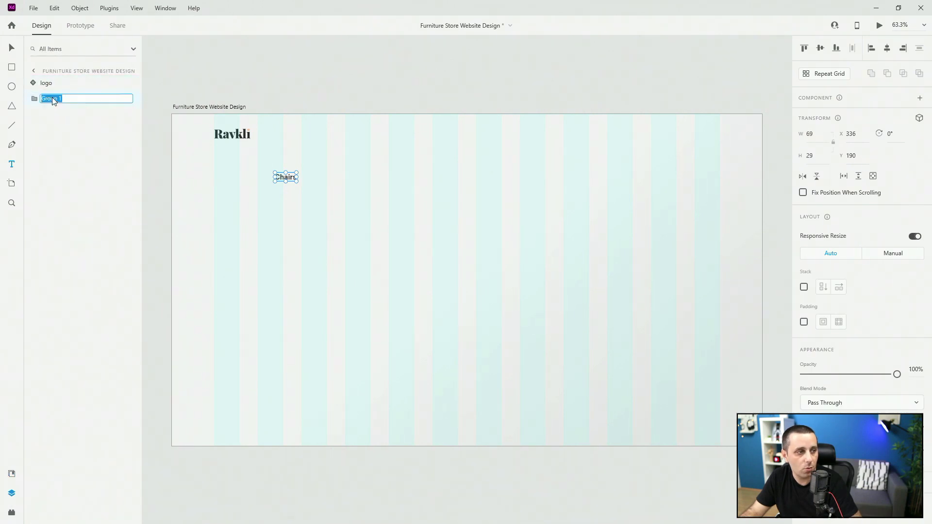
pyautogui.write('nav')
pyautogui.press('Return')
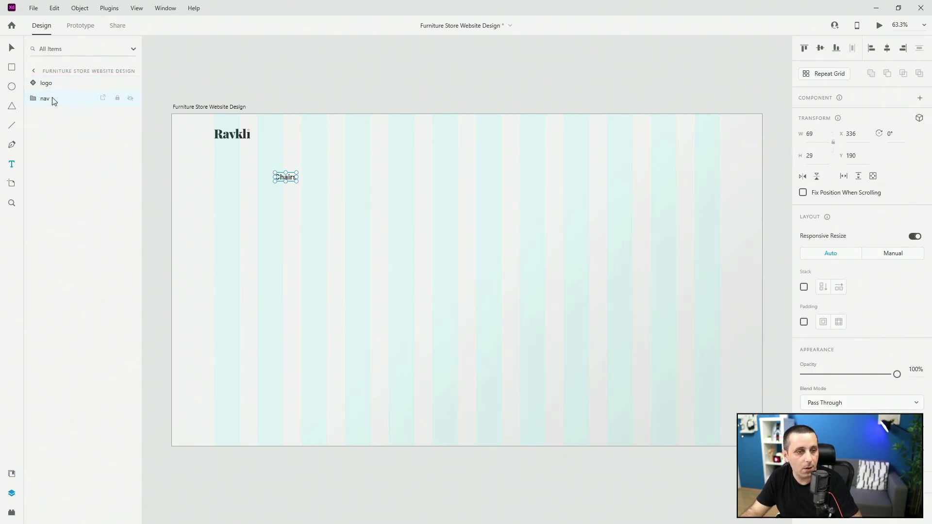
pyautogui.click(804, 287)
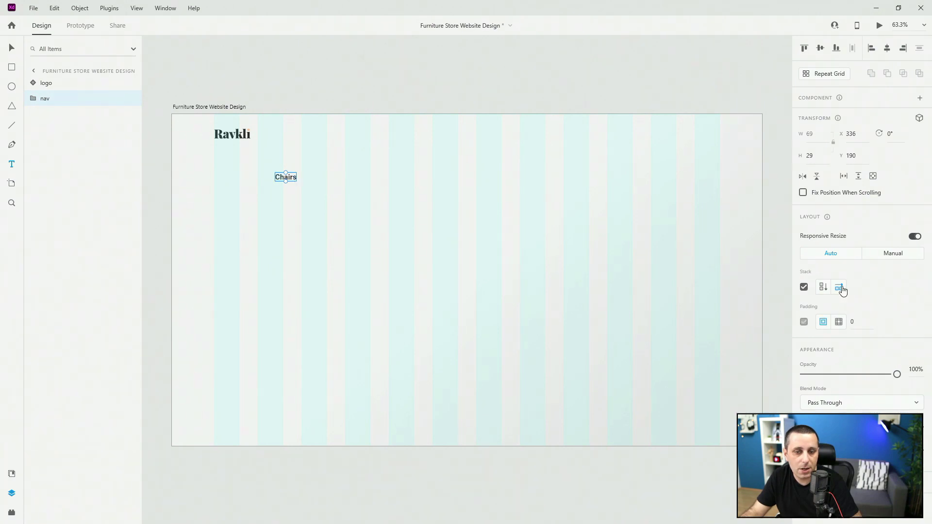
# - Check the artboard's layout grid settings, and duplicate the Chairs text once inside the nav stack
pyautogui.click(241, 107)
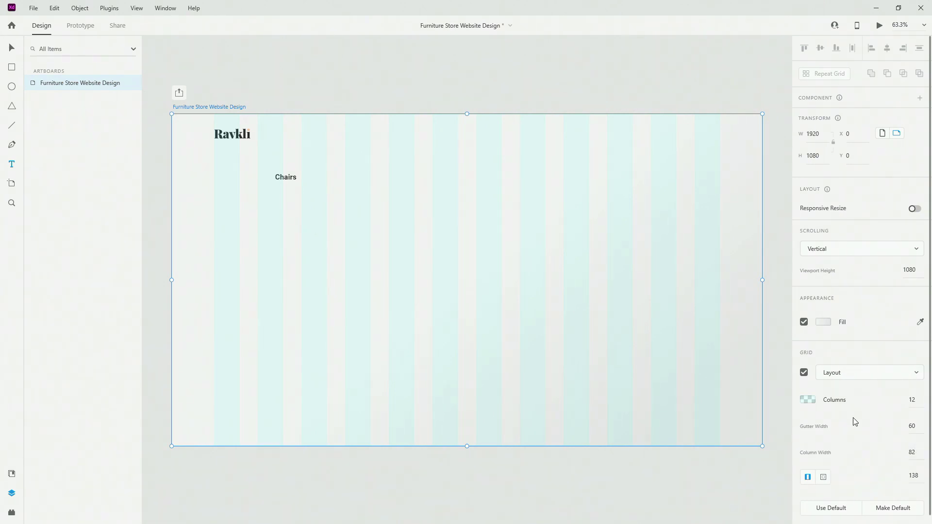
pyautogui.click(12, 48)
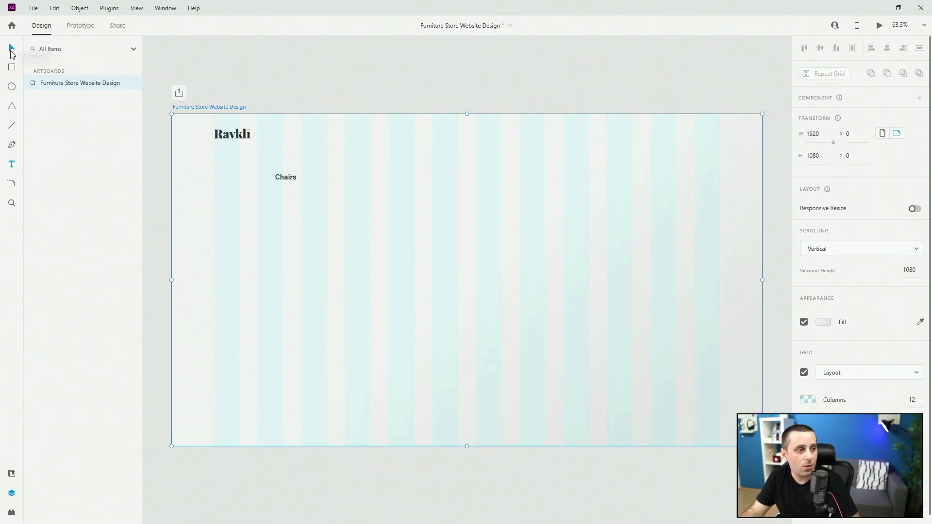
pyautogui.click(288, 178)
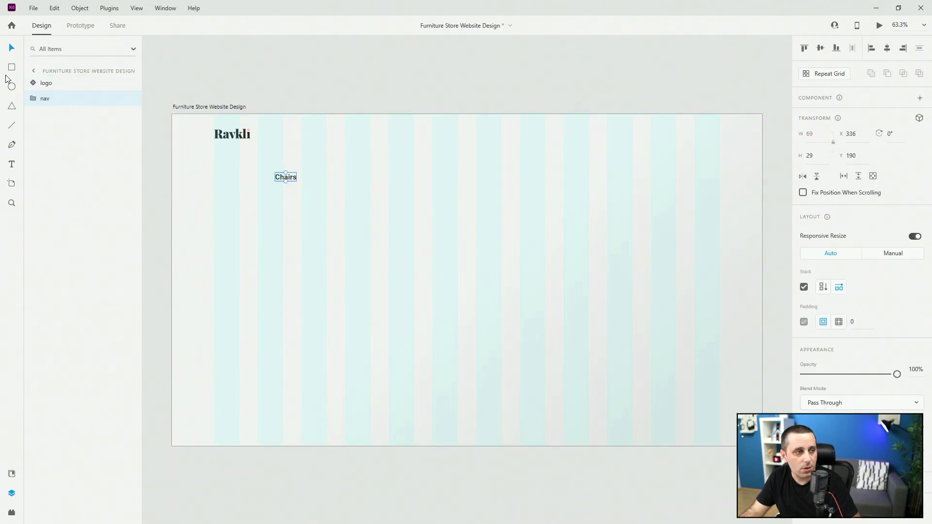
pyautogui.click(33, 98)
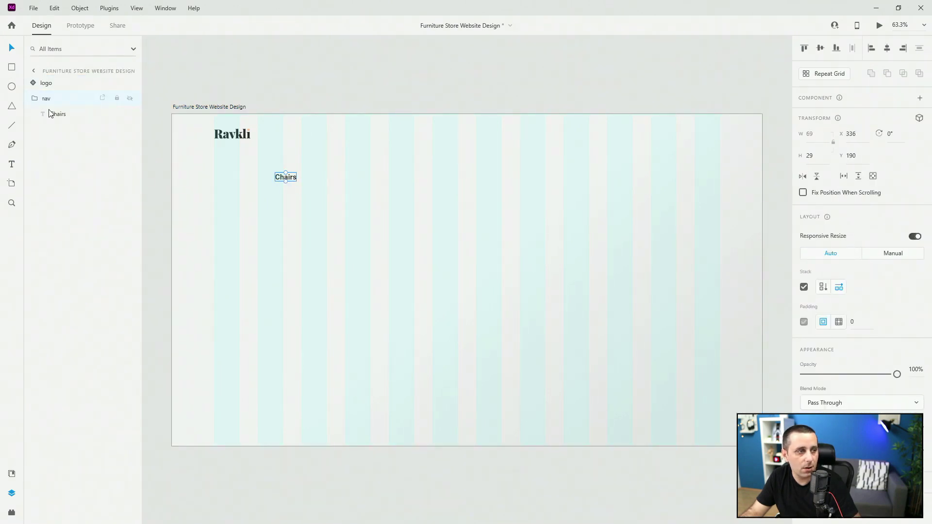
pyautogui.click(61, 116)
pyautogui.hotkey('ctrl', 'd')
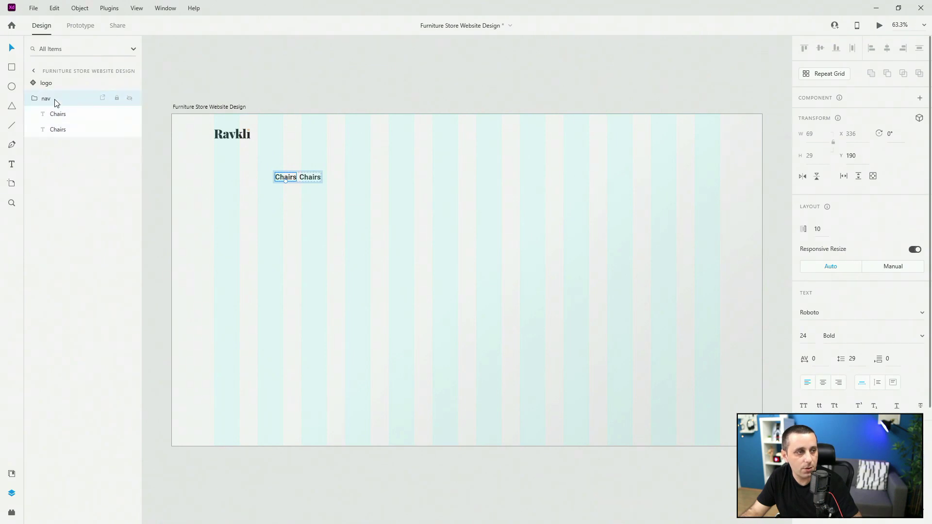
# - Set the spacing between the items of the nav stack to 60
pyautogui.click(53, 98)
pyautogui.click(882, 289)
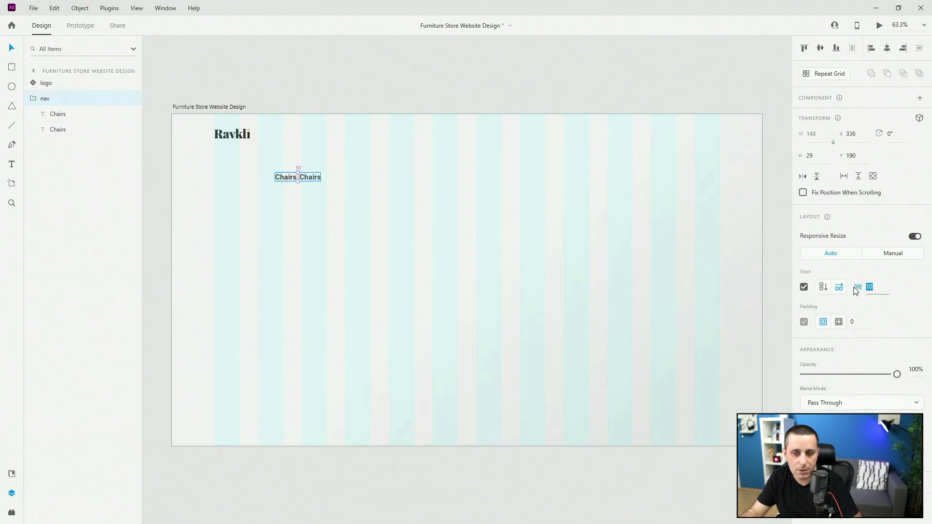
pyautogui.write('60')
pyautogui.press('Return')
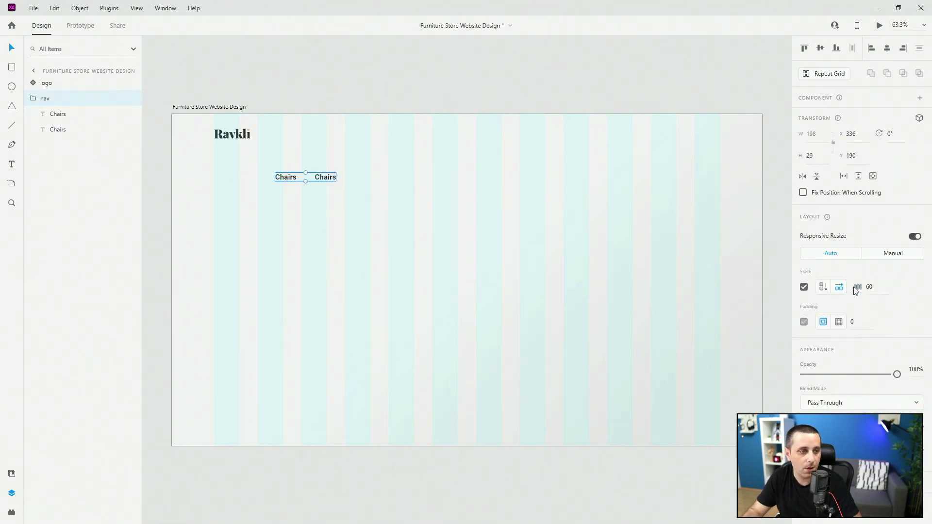
# - Duplicate the second Chairs text four times inside the nav stack
pyautogui.click(33, 98)
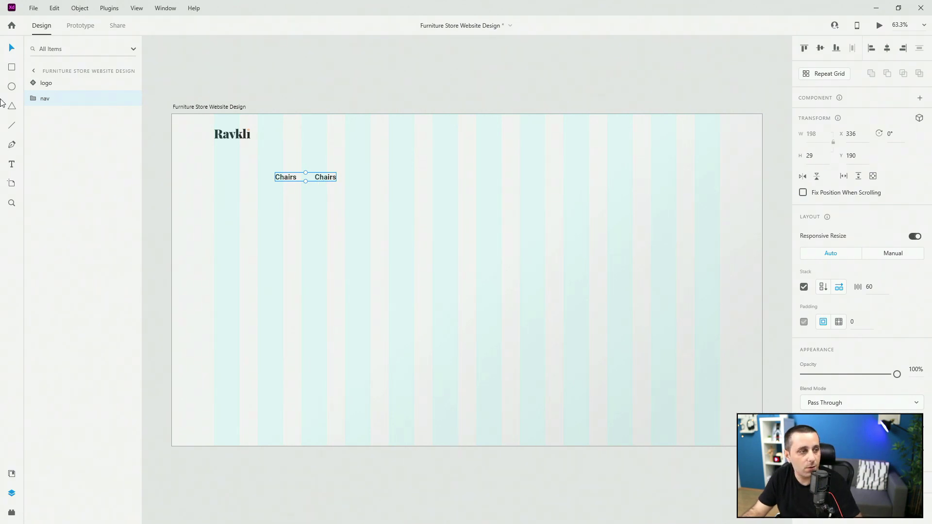
pyautogui.click(34, 99)
pyautogui.click(63, 128)
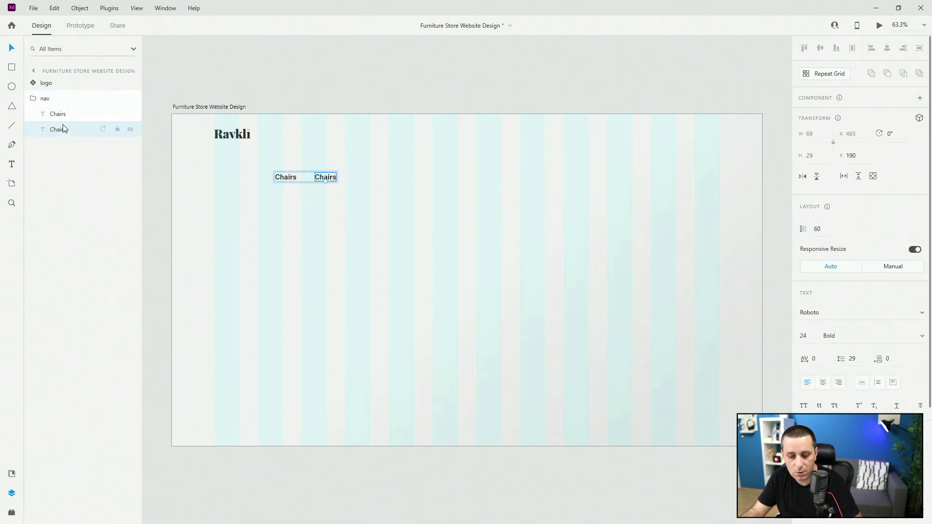
pyautogui.hotkey('ctrl', 'd')
pyautogui.hotkey('ctrl', 'd')
pyautogui.hotkey('ctrl', 'd')
pyautogui.hotkey('ctrl', 'd')
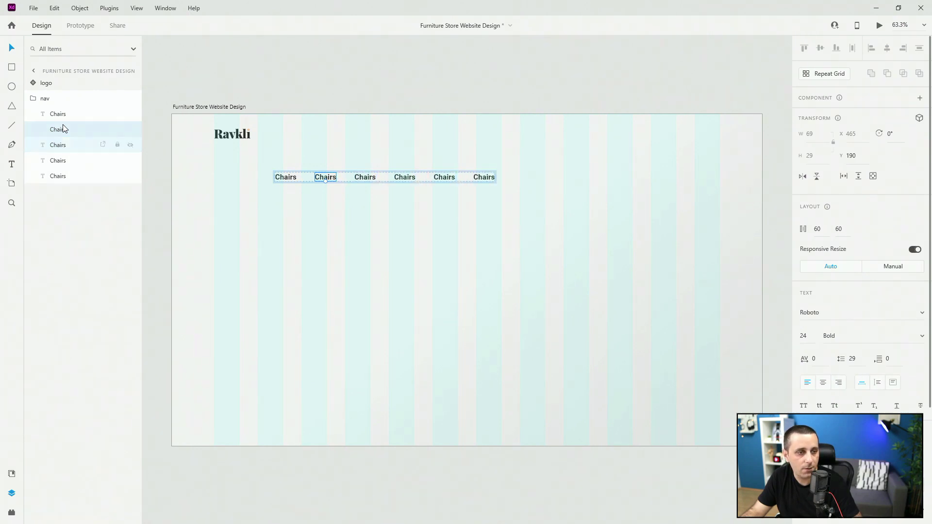
# - Change the second and third navigation labels to "Couches" and "Wardrobes"
pyautogui.doubleClick(330, 179)
pyautogui.write('Co')
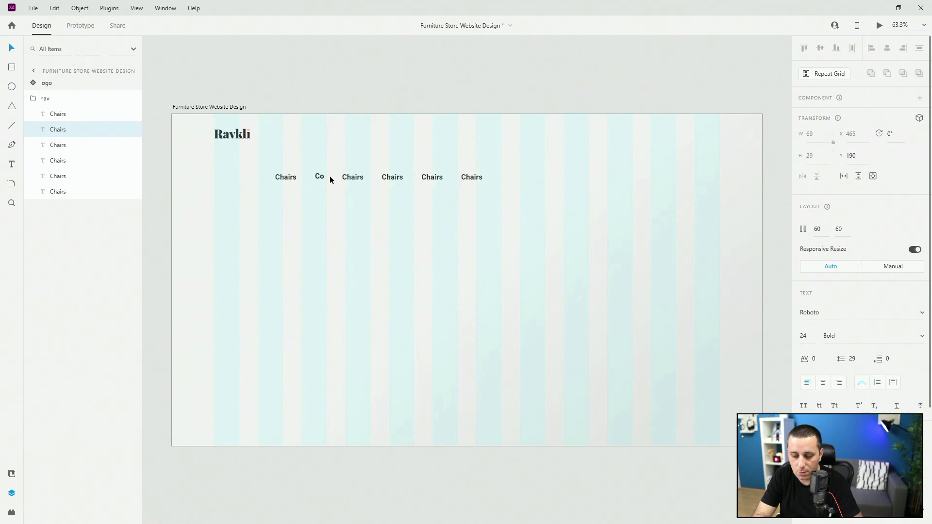
pyautogui.write('uches')
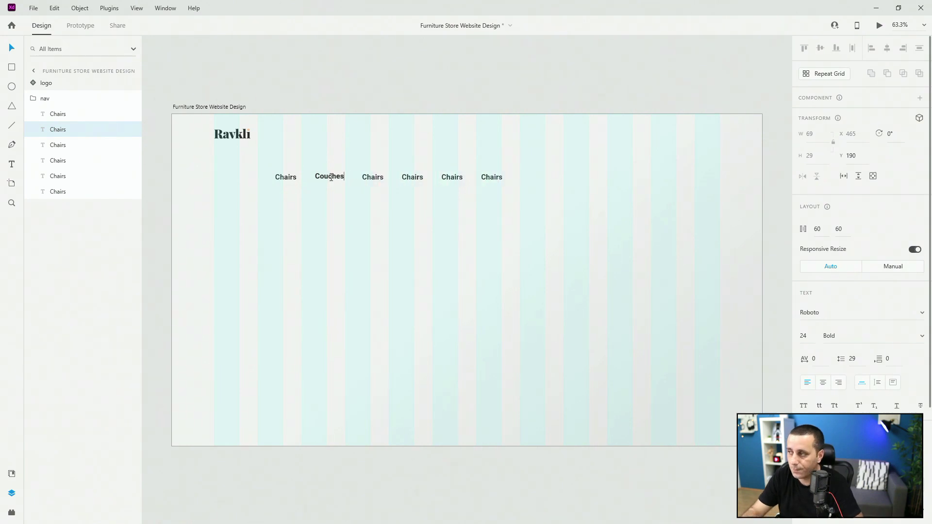
pyautogui.click(393, 168)
pyautogui.doubleClick(379, 179)
pyautogui.write('Wa')
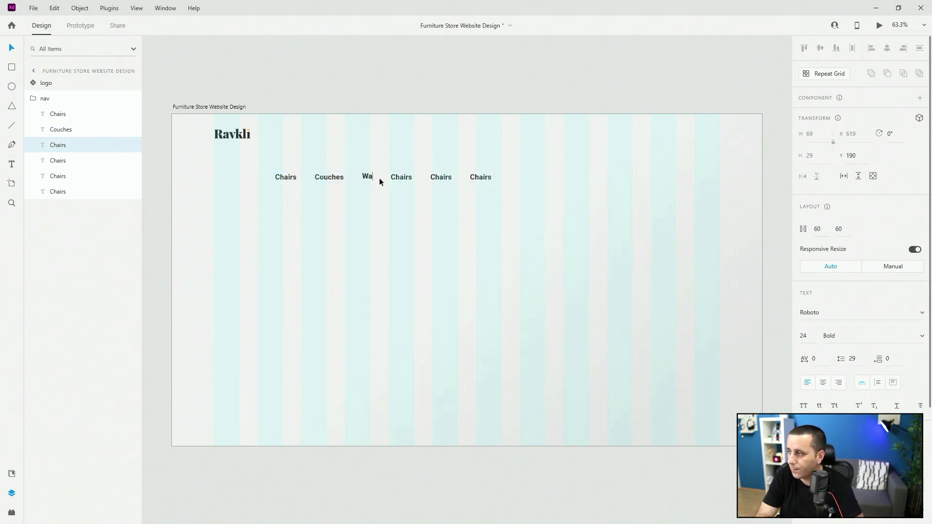
pyautogui.write('rdrobes')
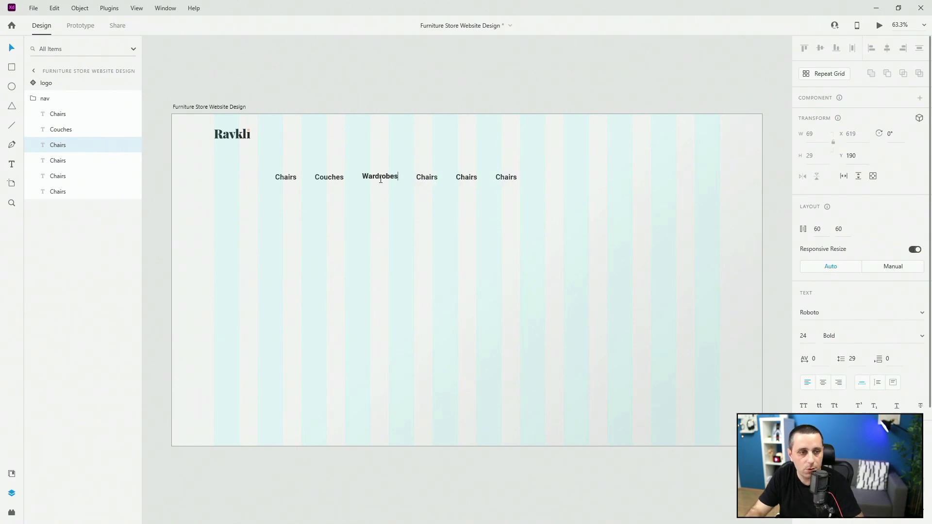
# - Change the fourth and fifth navigation labels to "Lamps" and "Decoration"
pyautogui.click(411, 170)
pyautogui.doubleClick(419, 179)
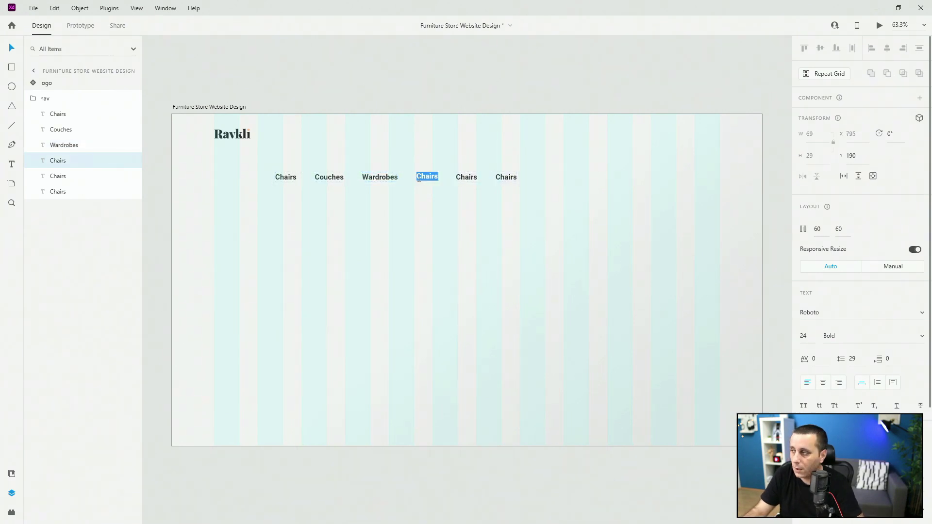
pyautogui.write('Lamps')
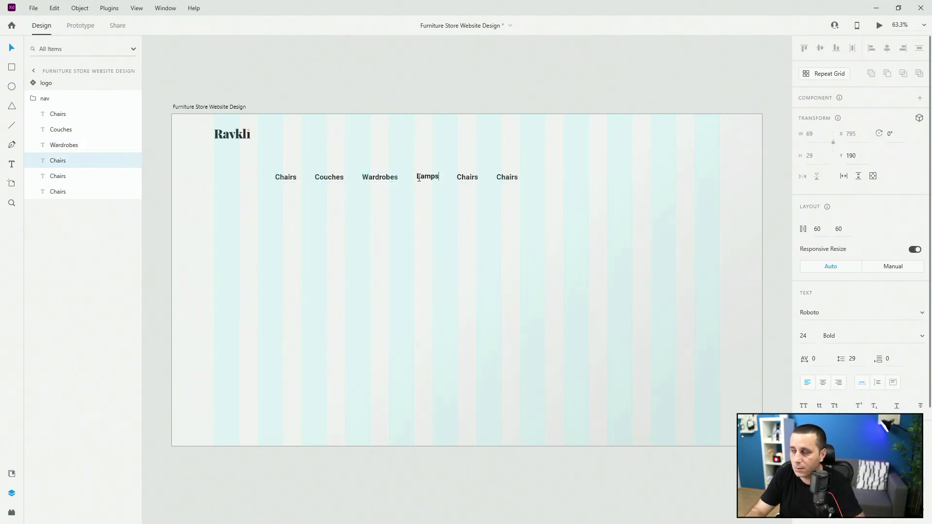
pyautogui.click(462, 179)
pyautogui.doubleClick(467, 178)
pyautogui.write('De')
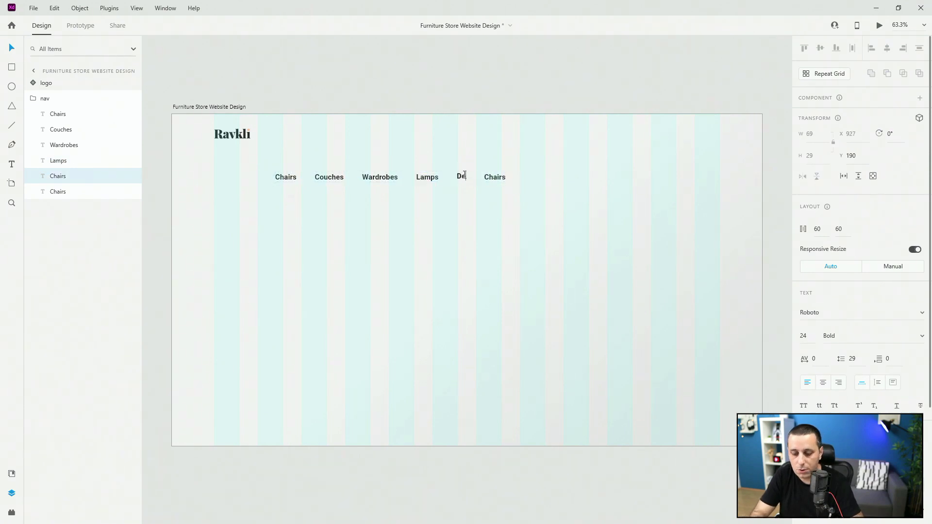
pyautogui.write('coration')
pyautogui.click(517, 176)
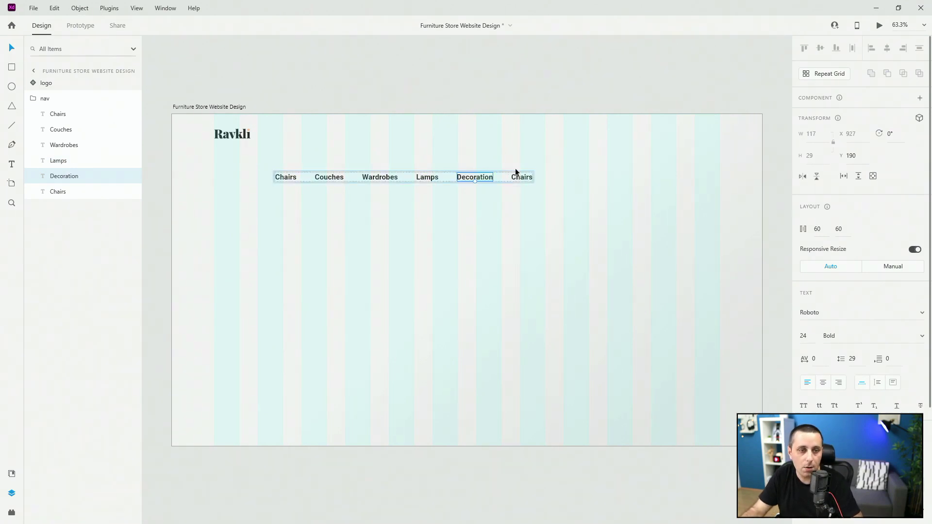
# - Change the sixth navigation label to "Contact Us"
pyautogui.doubleClick(518, 178)
pyautogui.write('Conta')
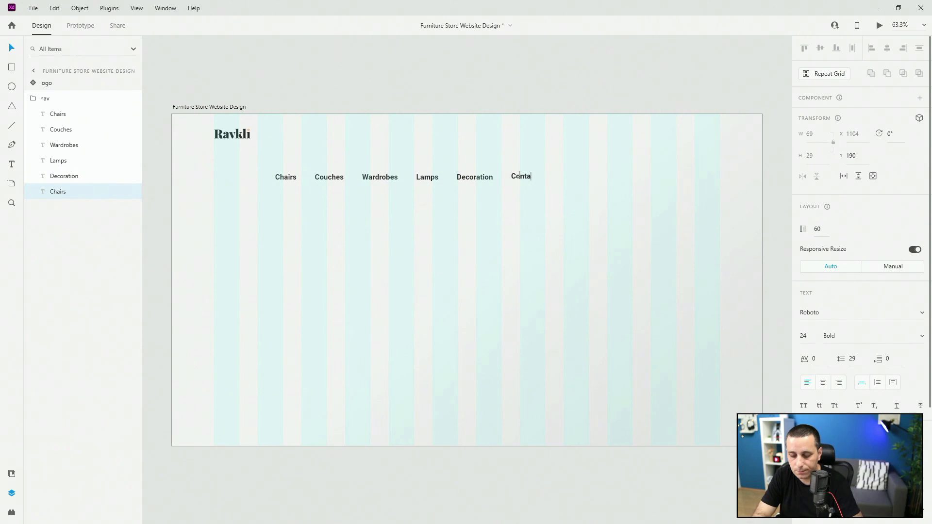
pyautogui.write('ct Us')
pyautogui.press('Escape')
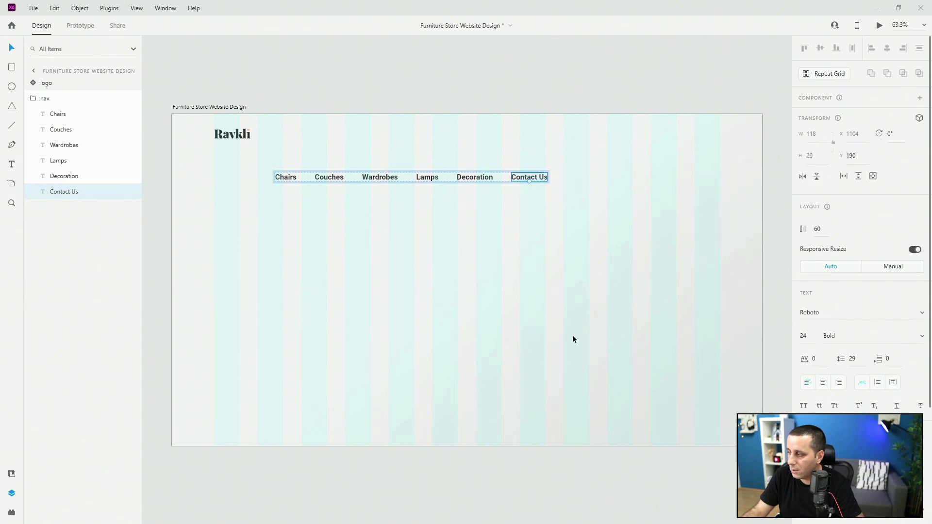
# - Apply the regular Roboto 24pt character style and the normal grey color to all six navigation labels
pyautogui.keyDown('shift'); pyautogui.click(74, 119); pyautogui.keyUp('shift')
pyautogui.click(12, 474)
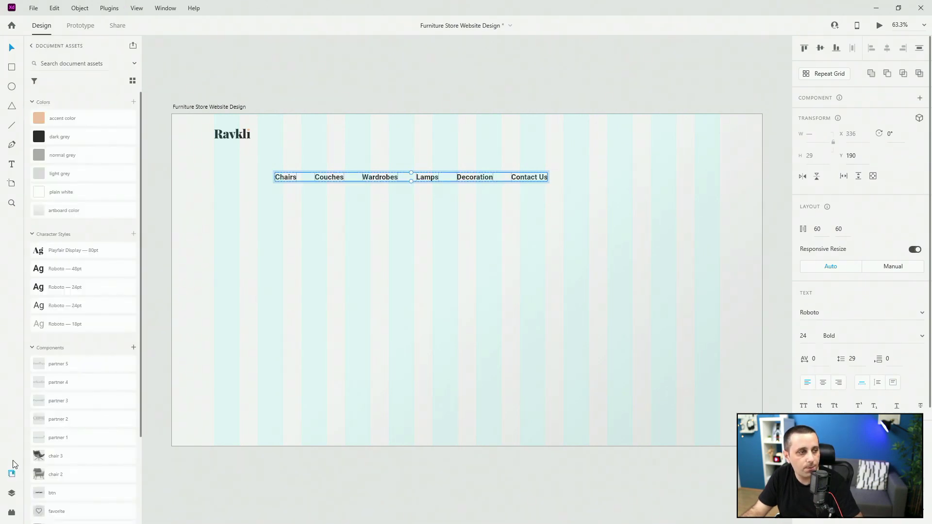
pyautogui.moveTo(67, 173)
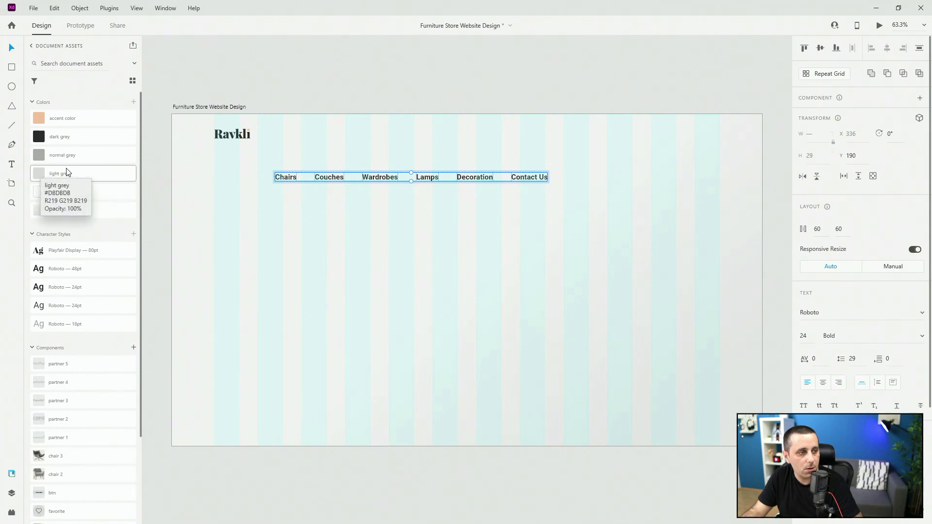
pyautogui.click(71, 158)
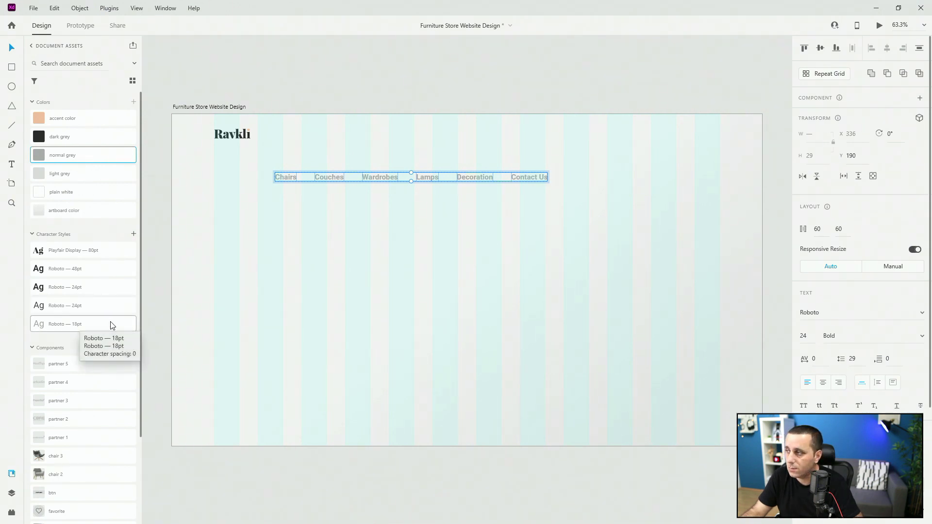
pyautogui.click(84, 311)
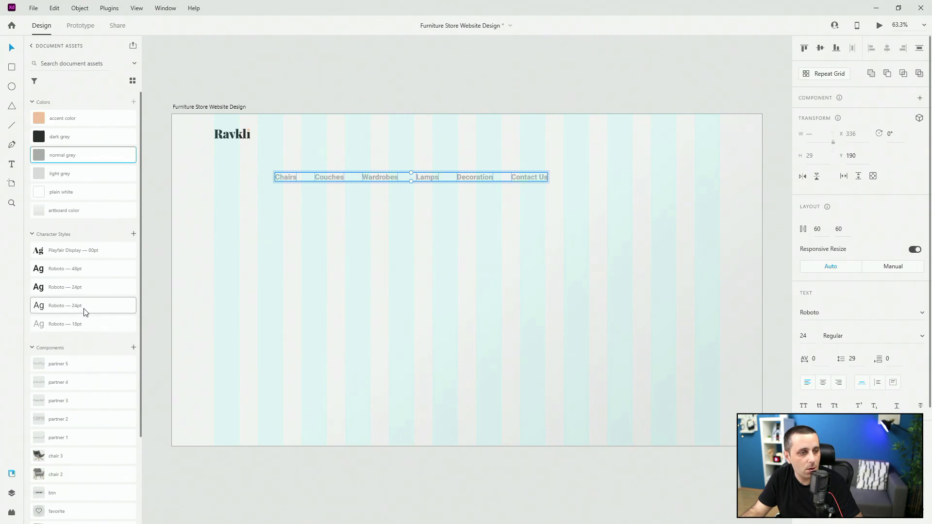
pyautogui.click(81, 158)
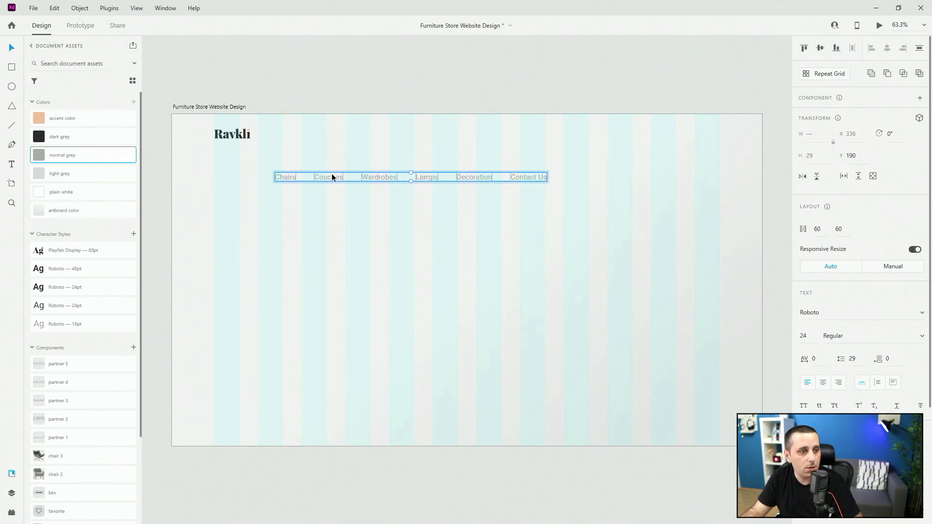
# - Move the nav stack up into the logo's row, starting at the fourth grid column, and select it together with the logo
pyautogui.hotkey('ctrl', 'g')
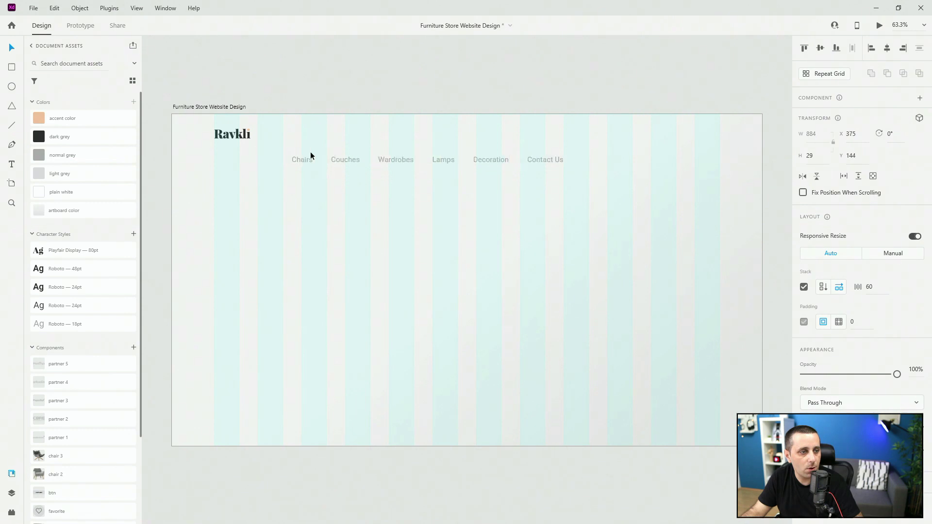
pyautogui.moveTo(310, 156); pyautogui.dragTo(363, 132)
pyautogui.moveTo(433, 161); pyautogui.dragTo(245, 133)
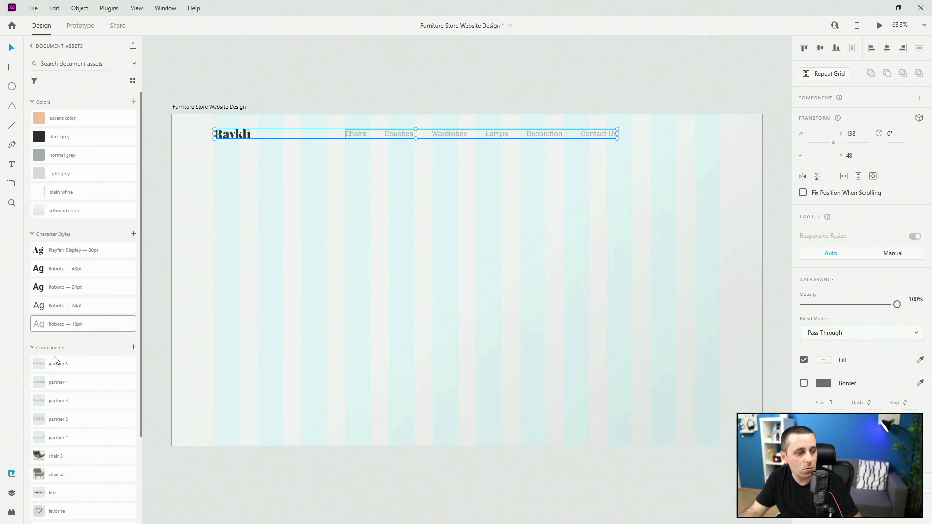
# - Place the cart_icn and search_icn components in the header row, side by side at the outer edge of the last grid column
pyautogui.scroll(-3, 59, 389)
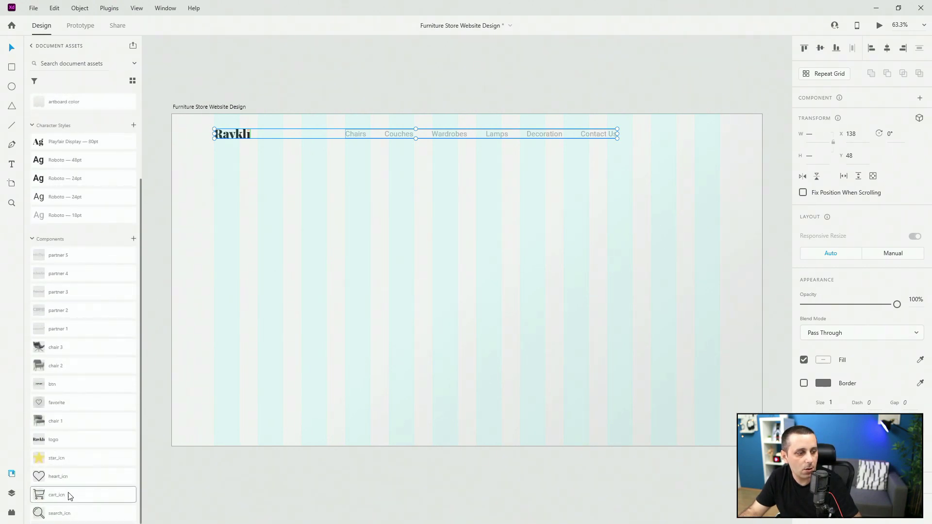
pyautogui.moveTo(67, 495); pyautogui.dragTo(660, 134)
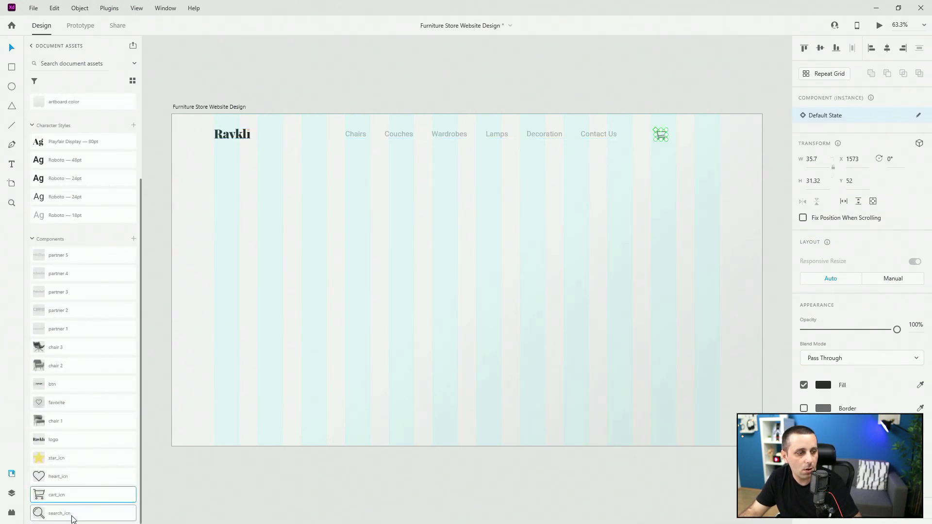
pyautogui.moveTo(68, 514); pyautogui.dragTo(641, 134)
pyautogui.scroll(5, 697, 116)
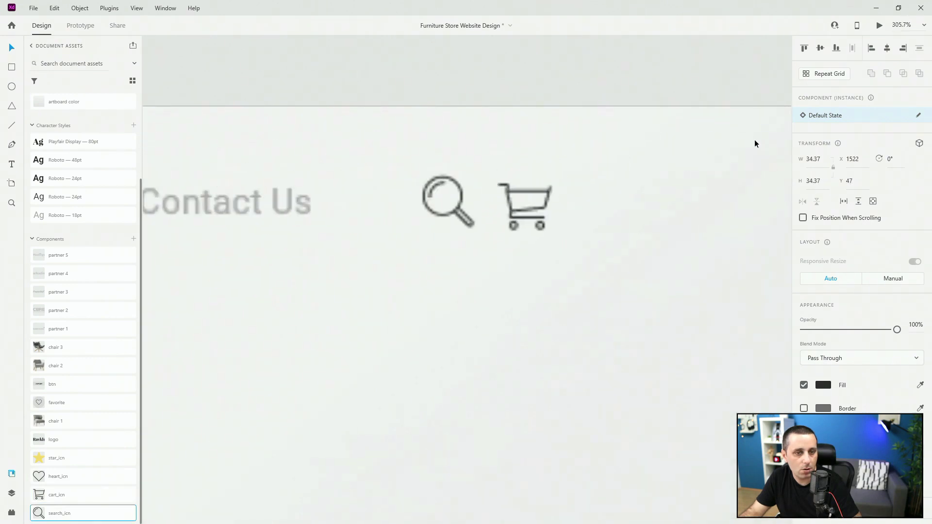
pyautogui.moveTo(481, 181); pyautogui.dragTo(735, 166)
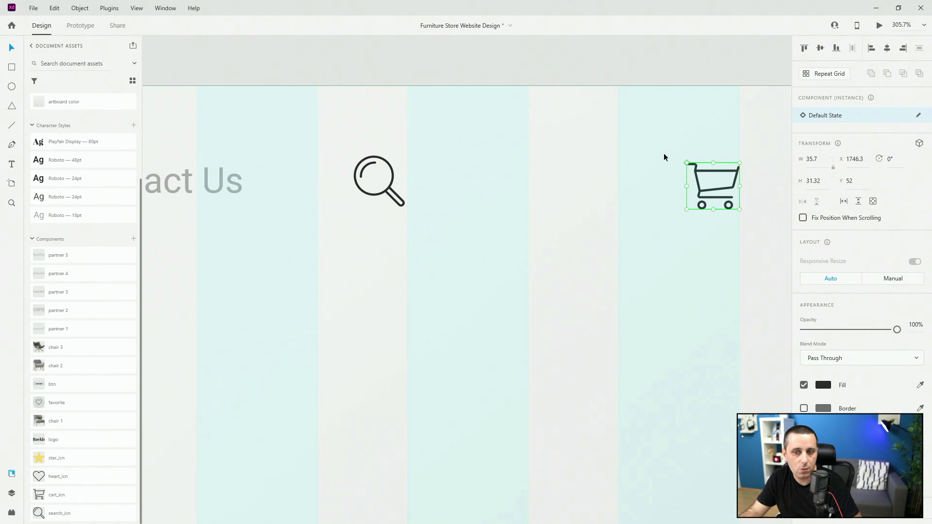
pyautogui.moveTo(393, 179); pyautogui.dragTo(595, 185)
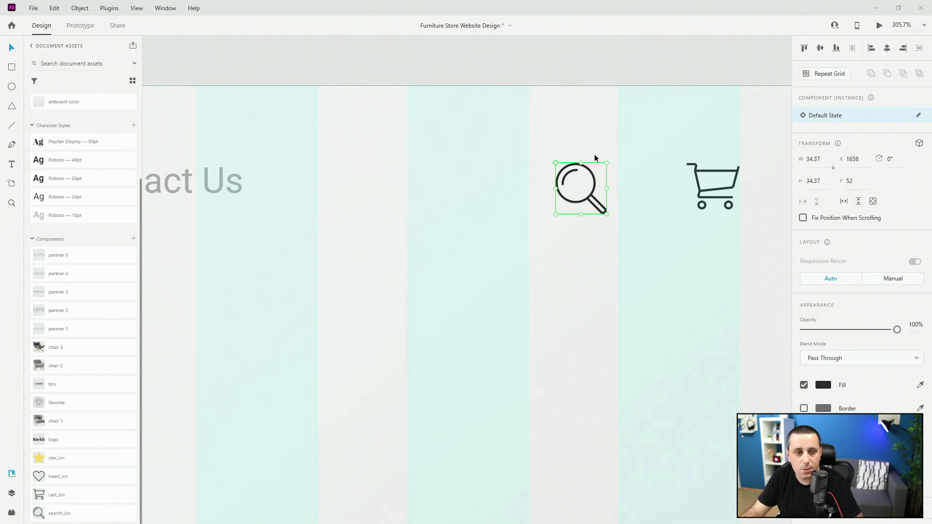
pyautogui.moveTo(596, 183); pyautogui.dragTo(676, 179)
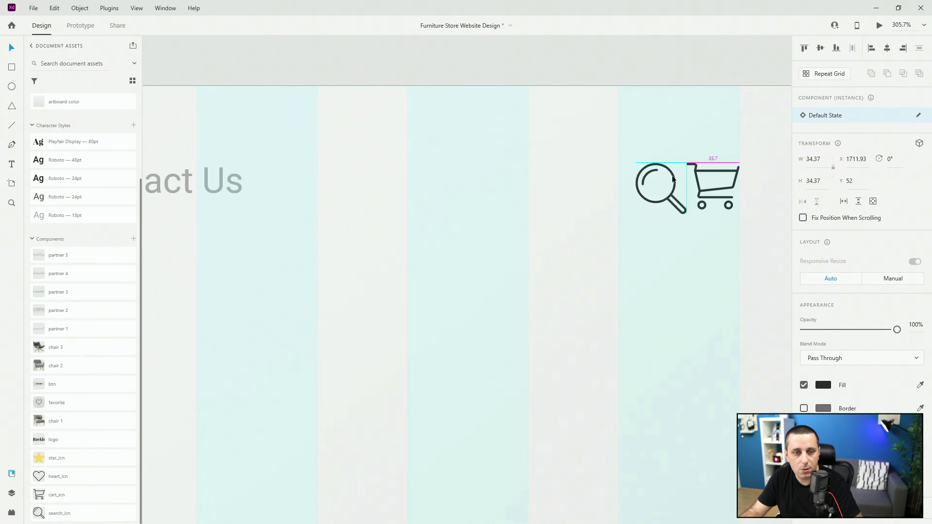
# - Move the search_icn and cart_icn layers into the nav stack after the Contact Us label
pyautogui.click(11, 492)
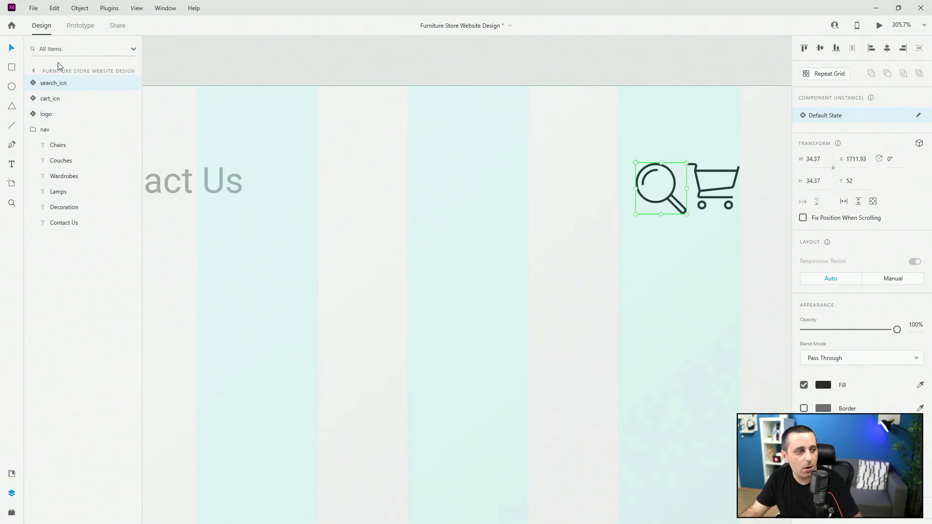
pyautogui.keyDown('shift'); pyautogui.click(59, 100); pyautogui.keyUp('shift')
pyautogui.moveTo(65, 88); pyautogui.dragTo(83, 232)
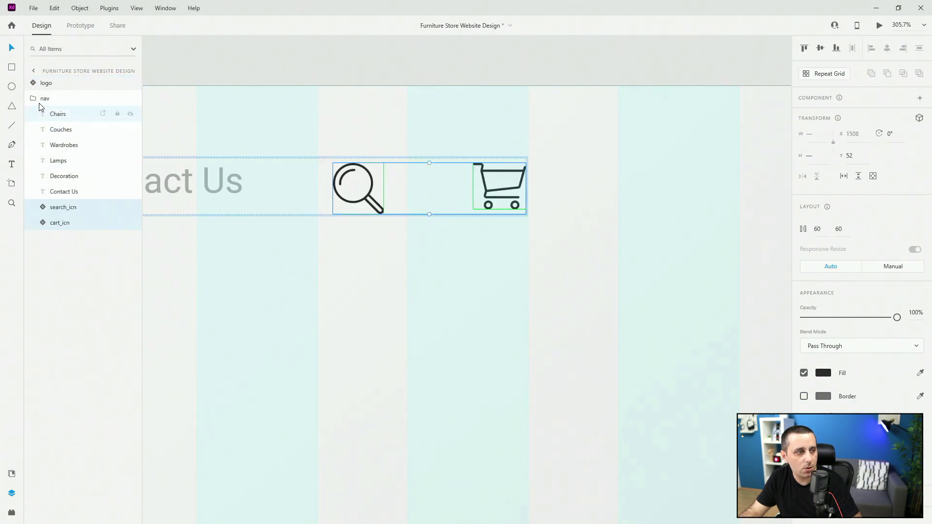
# - Widen the gap after Contact Us so that the search and cart icons end at the last grid column's outer edge
pyautogui.scroll(-5, 522, 178)
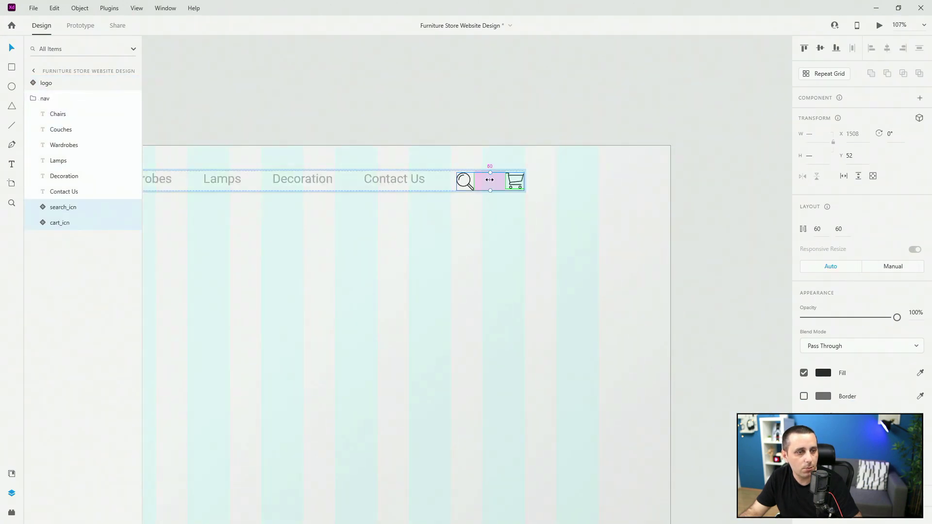
pyautogui.moveTo(489, 180); pyautogui.dragTo(550, 173)
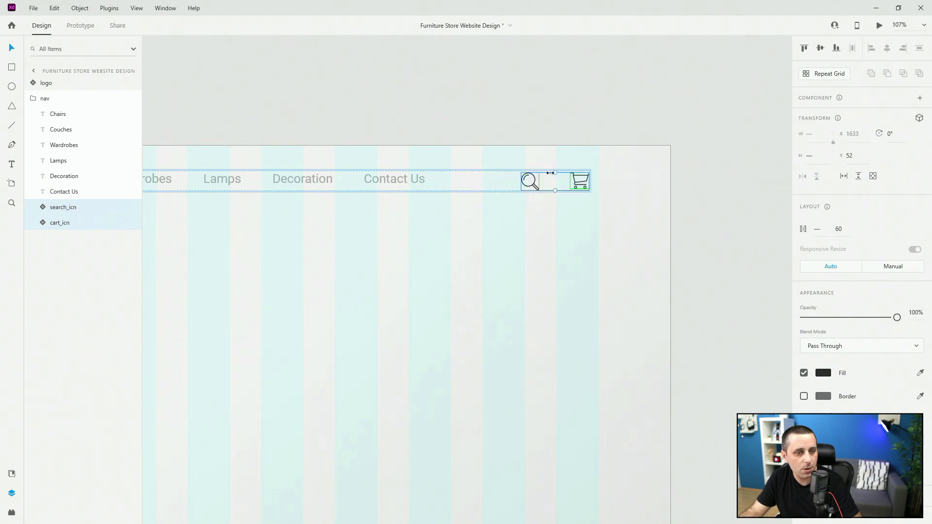
pyautogui.scroll(5, 550, 173)
pyautogui.moveTo(372, 191); pyautogui.dragTo(398, 190)
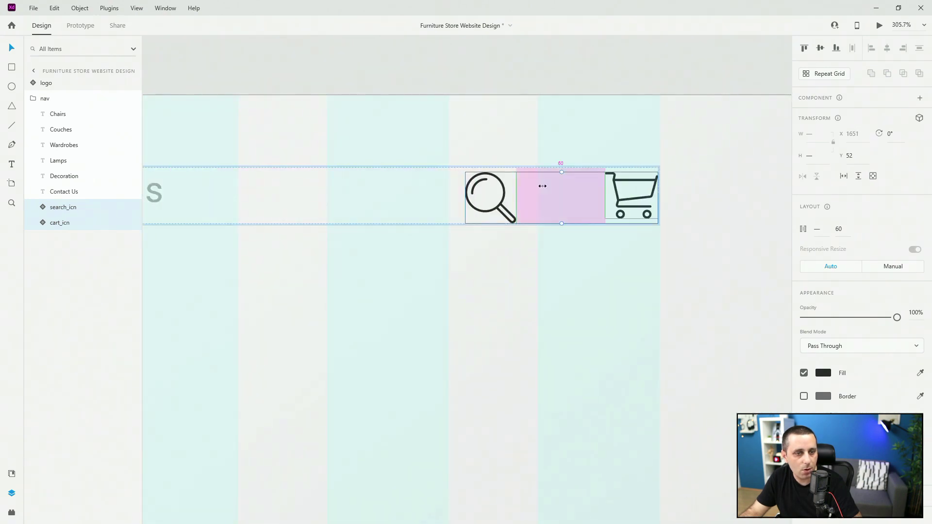
pyautogui.press('Escape')
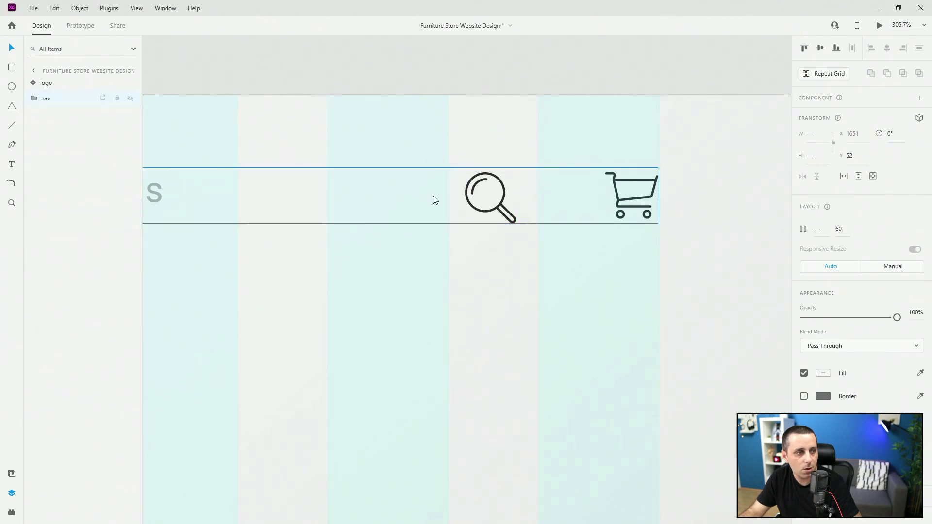
# - Align the logo and the nav stack to each other's vertical middle, with the layout grid shown
pyautogui.hotkey('ctrl', '0')
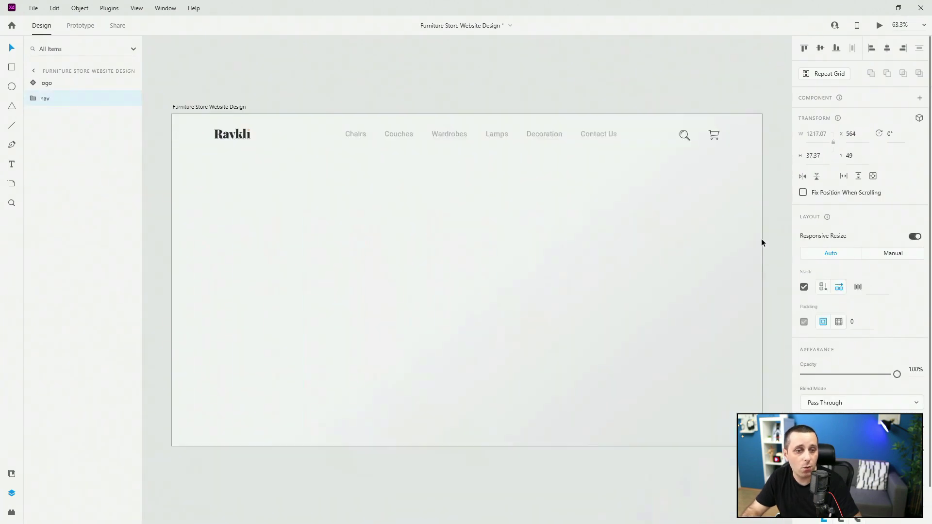
pyautogui.press("ctrl+shift+'")
pyautogui.moveTo(588, 221); pyautogui.dragTo(227, 121)
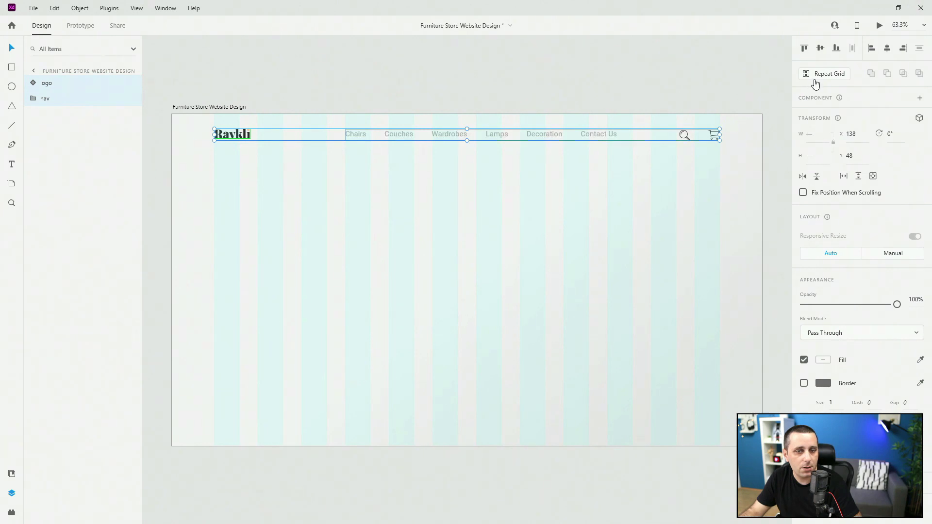
pyautogui.click(820, 48)
# - Align all labels and icons inside the nav stack to their vertical middle
pyautogui.click(37, 98)
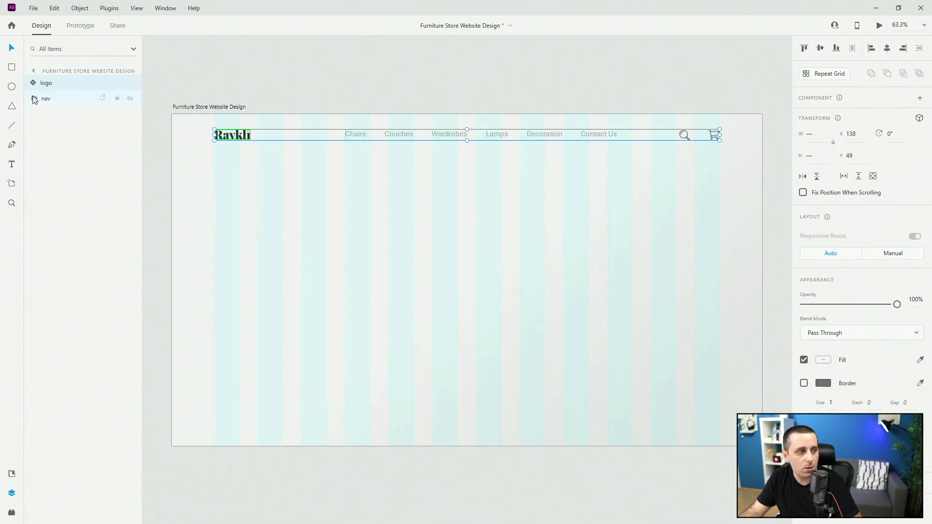
pyautogui.click(60, 120)
pyautogui.keyDown('shift'); pyautogui.click(73, 223); pyautogui.keyUp('shift')
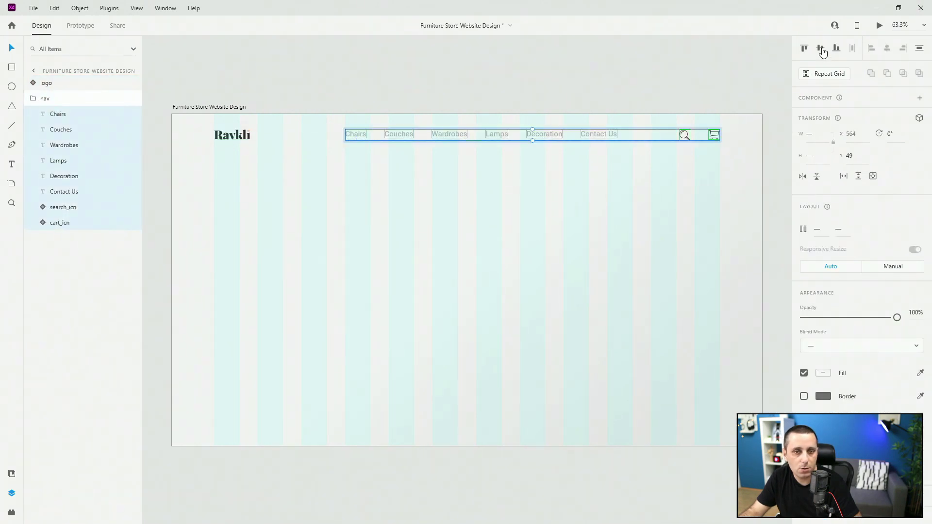
# - Vertically center the logo and the nav stack with each other again
pyautogui.click(37, 98)
pyautogui.keyDown('shift'); pyautogui.click(47, 83); pyautogui.keyUp('shift')
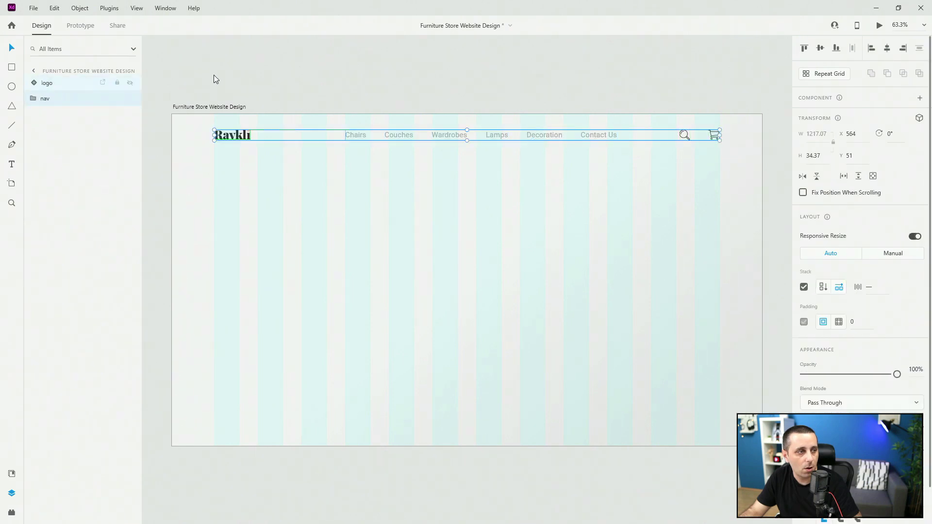
pyautogui.click(822, 50)
# - Nudge the logo and the nav stack down together to a Y position of 60
pyautogui.press('alt')
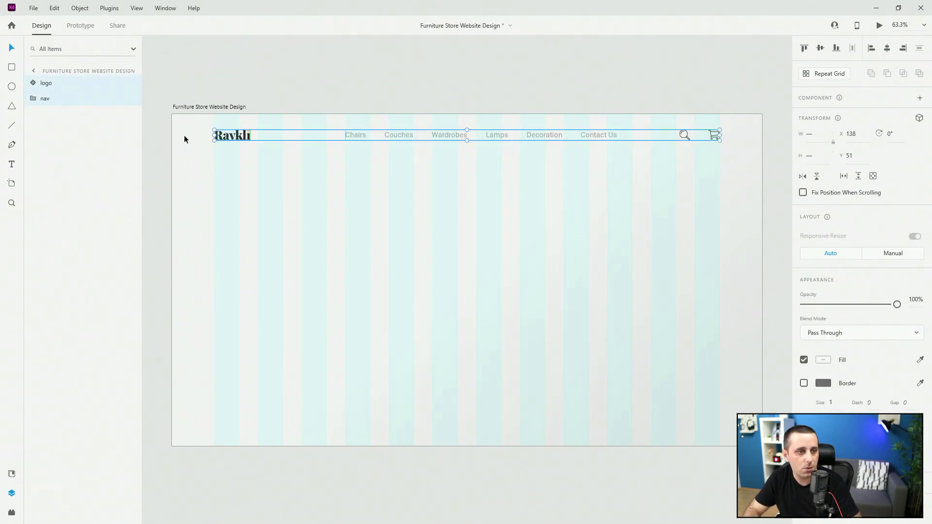
pyautogui.press('Down')
pyautogui.press('Down')
pyautogui.press('Down')
pyautogui.press('Down')
pyautogui.press('Down')
pyautogui.press('Down')
pyautogui.press('Down')
pyautogui.press('Down')
pyautogui.press('Down')
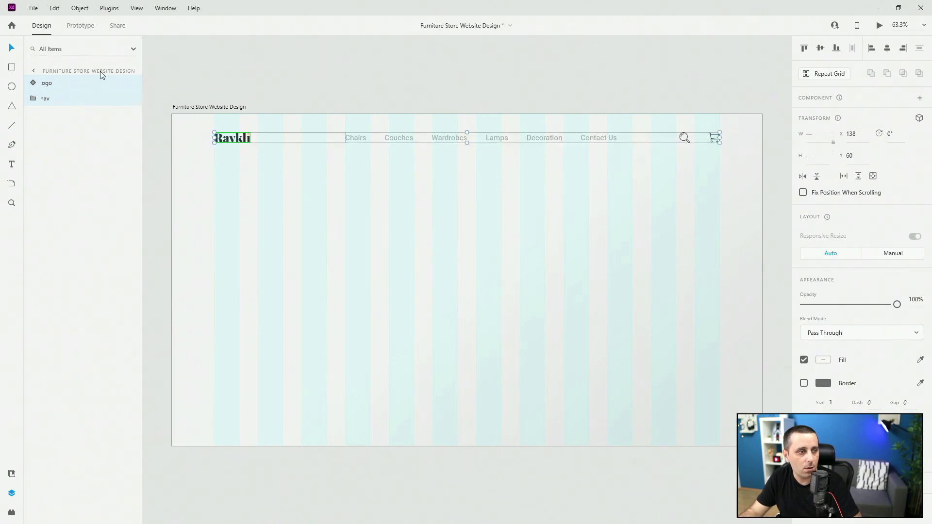
# - Group the logo with the nav stack and name the group "nav"
pyautogui.hotkey('ctrl', 'g')
pyautogui.doubleClick(47, 84)
pyautogui.write('nav')
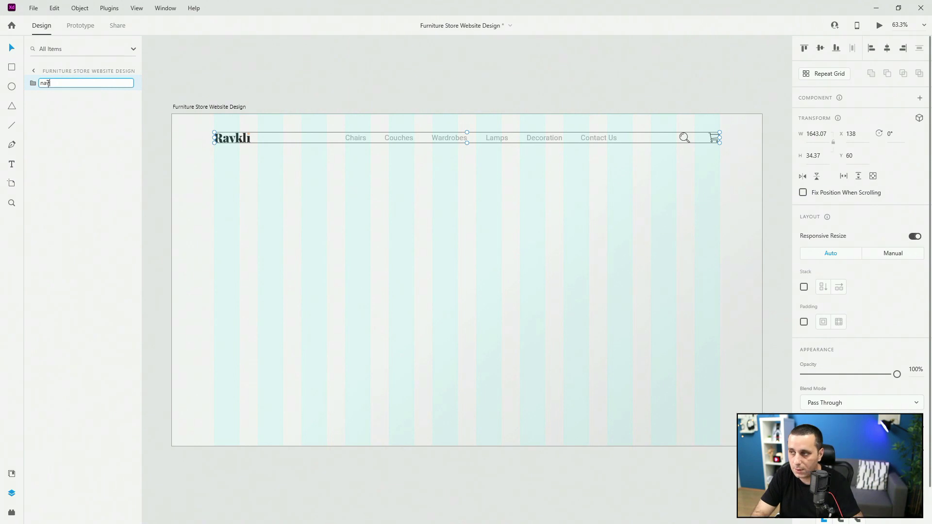
pyautogui.press('Return')
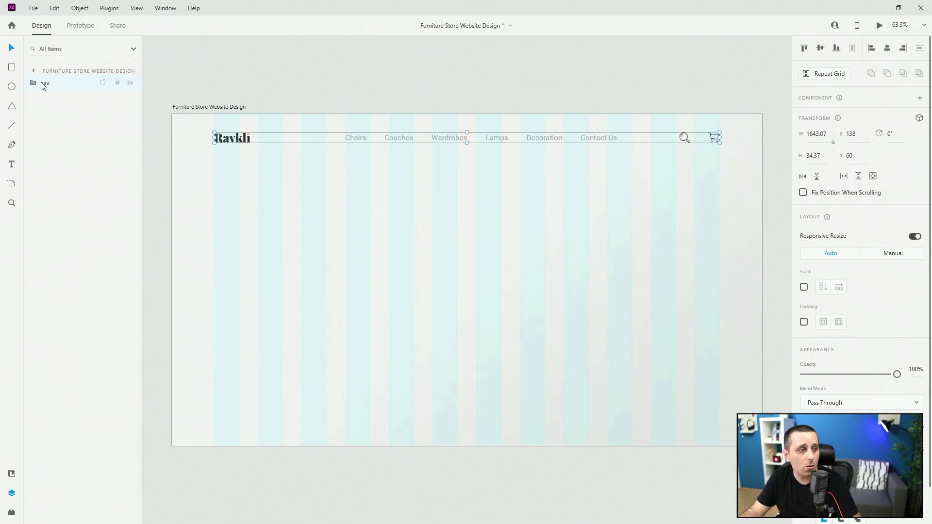
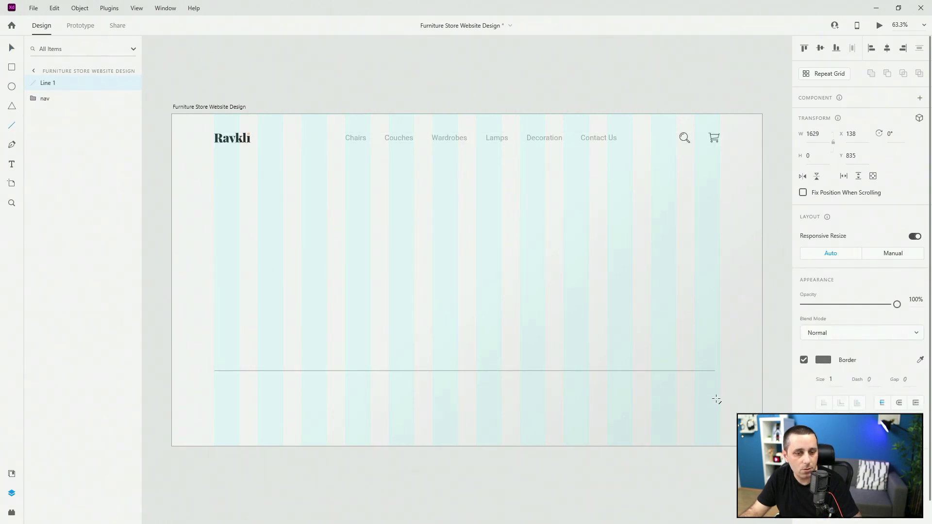
# - Rename the horizontal line layer as "divider"
pyautogui.doubleClick(45, 82)
pyautogui.write('divider')
pyautogui.press('Return')
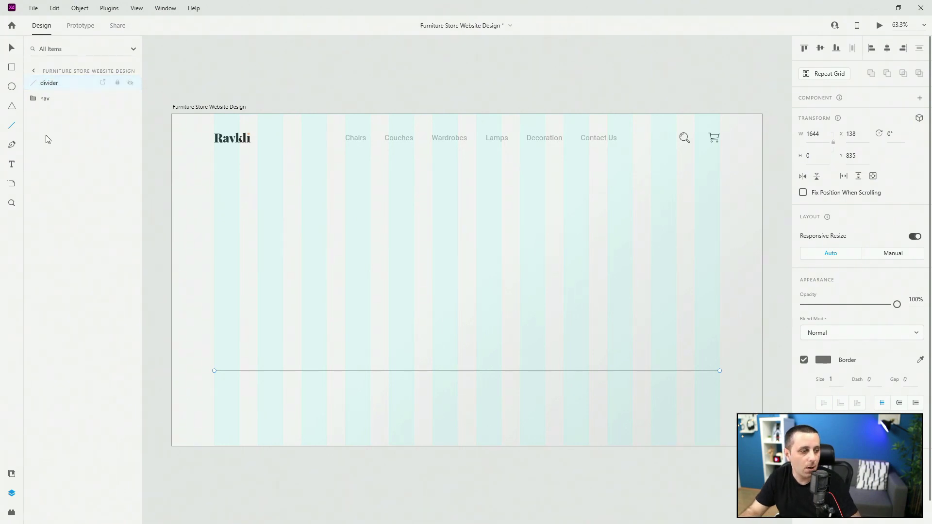
# - Set the divider line's border color to light grey from the document assets and select the artboard
pyautogui.click(11, 473)
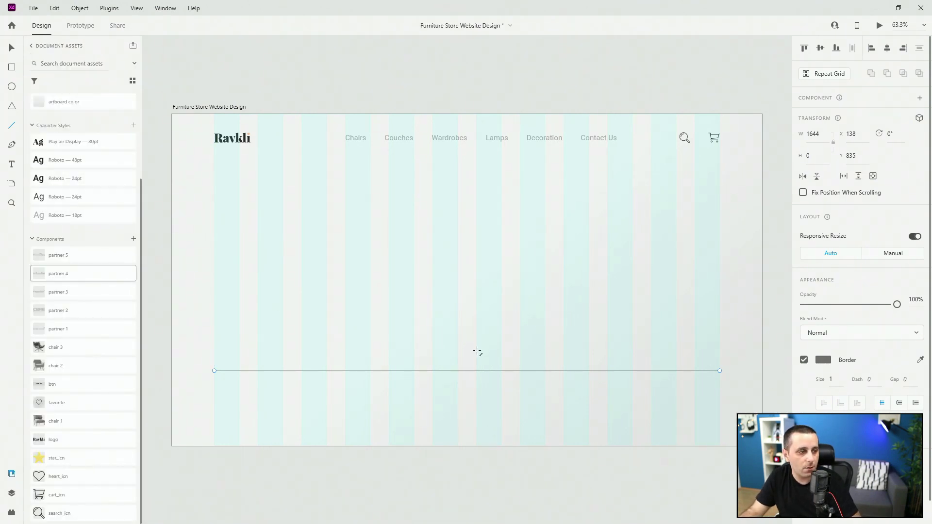
pyautogui.scroll(3, 120, 284)
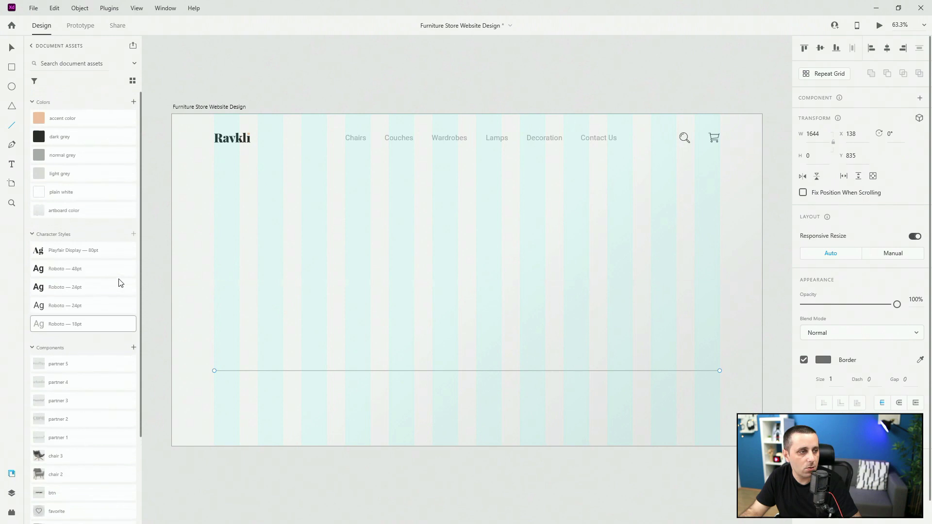
pyautogui.click(921, 361)
pyautogui.click(39, 173)
pyautogui.click(212, 108)
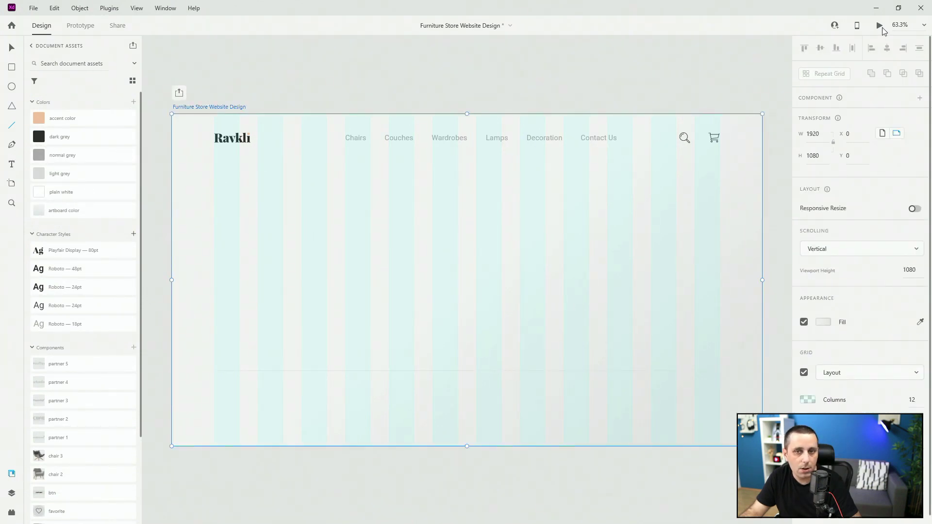
# - Preview the header and divider at full size and close the preview
pyautogui.hotkey('ctrl', 'Return')
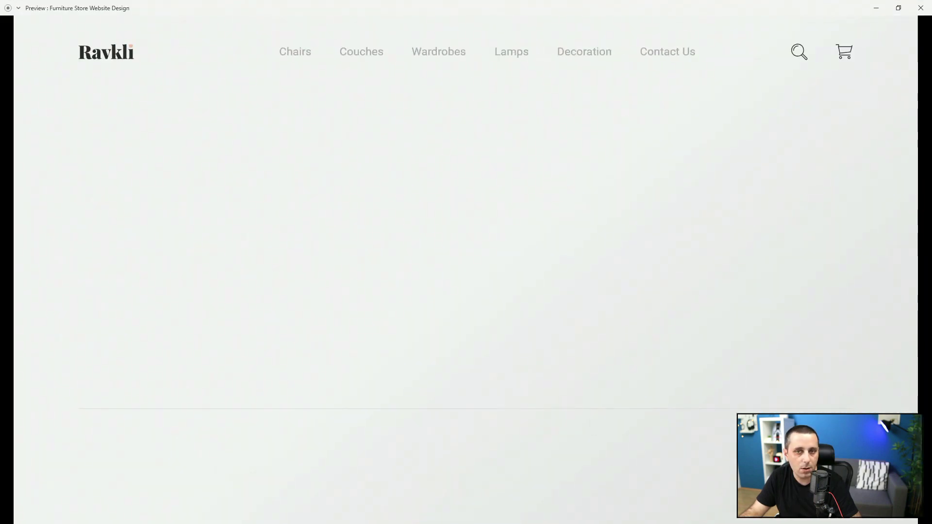
pyautogui.click(921, 8)
# - Place the partner 1 to partner 5 components from the document assets together below the divider line
pyautogui.scroll(-3, 56, 439)
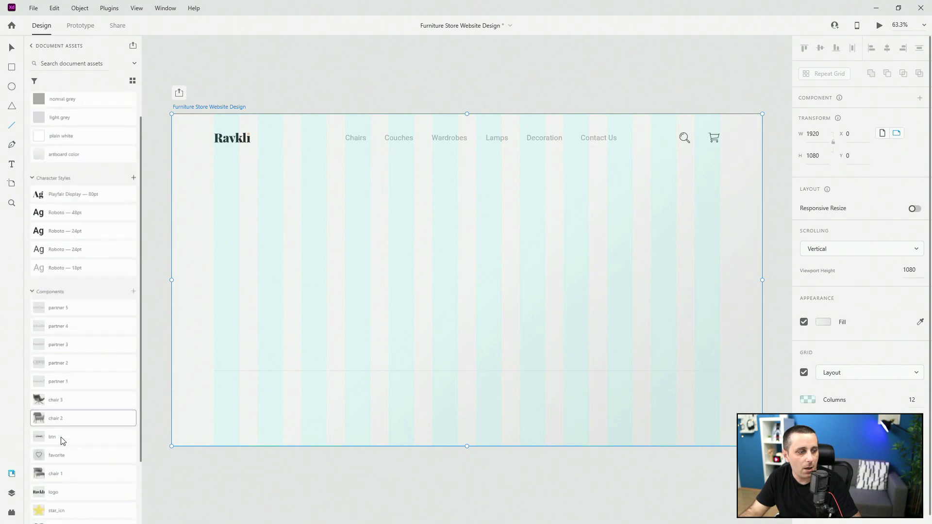
pyautogui.click(86, 326)
pyautogui.keyDown('shift'); pyautogui.click(82, 252); pyautogui.keyUp('shift')
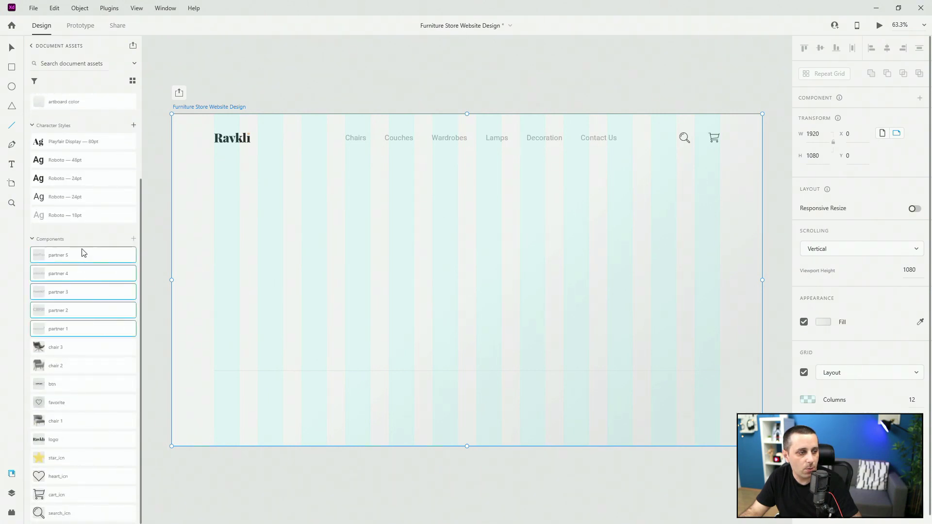
pyautogui.moveTo(77, 261); pyautogui.dragTo(322, 382)
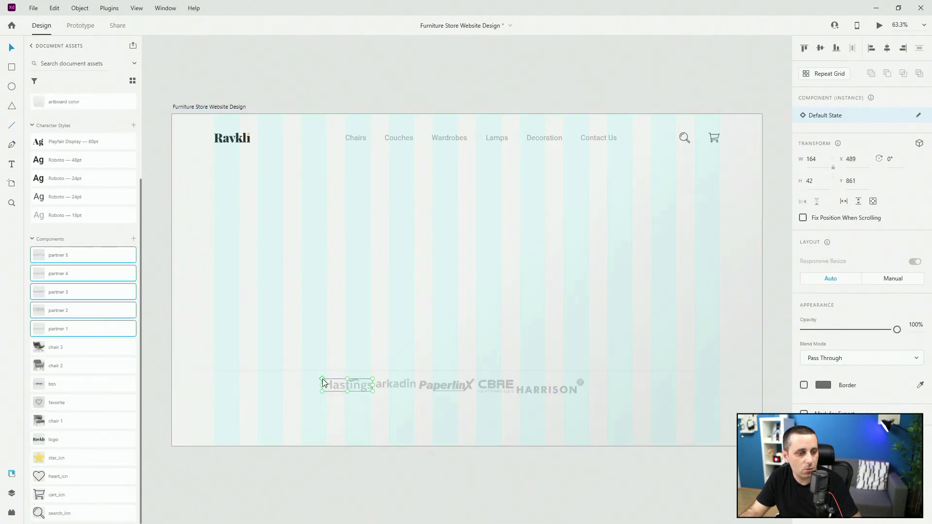
# - Spread the partner logos in the order HARRISON, CBRE, PaperlinX, arkadin, Hastings, with the outer two on the column grid's edges
pyautogui.click(13, 493)
pyautogui.click(57, 83)
pyautogui.click(357, 383)
pyautogui.moveTo(357, 383); pyautogui.dragTo(674, 394)
pyautogui.moveTo(558, 389); pyautogui.dragTo(255, 397)
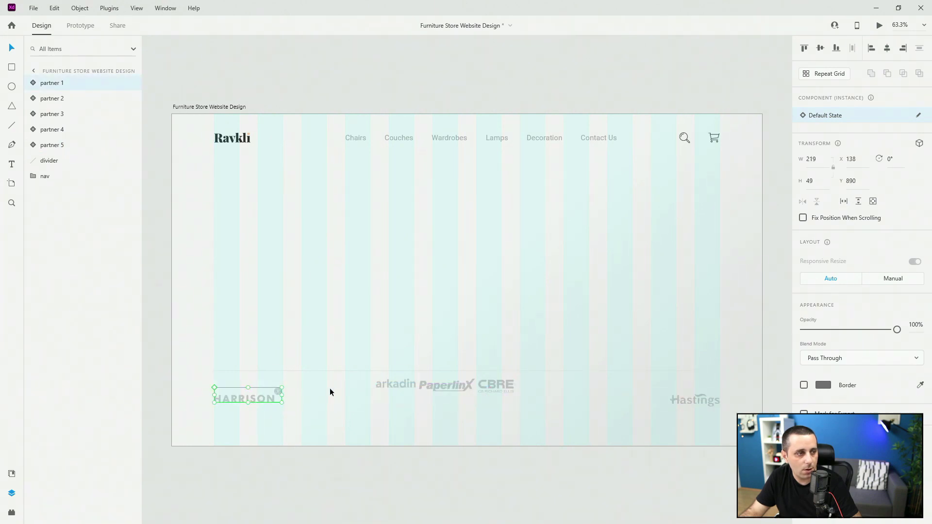
pyautogui.moveTo(375, 381); pyautogui.dragTo(611, 401)
pyautogui.moveTo(450, 385); pyautogui.dragTo(387, 395)
# - Align the five partner logos to their vertical middle and distribute them evenly horizontally
pyautogui.moveTo(712, 429); pyautogui.dragTo(278, 394)
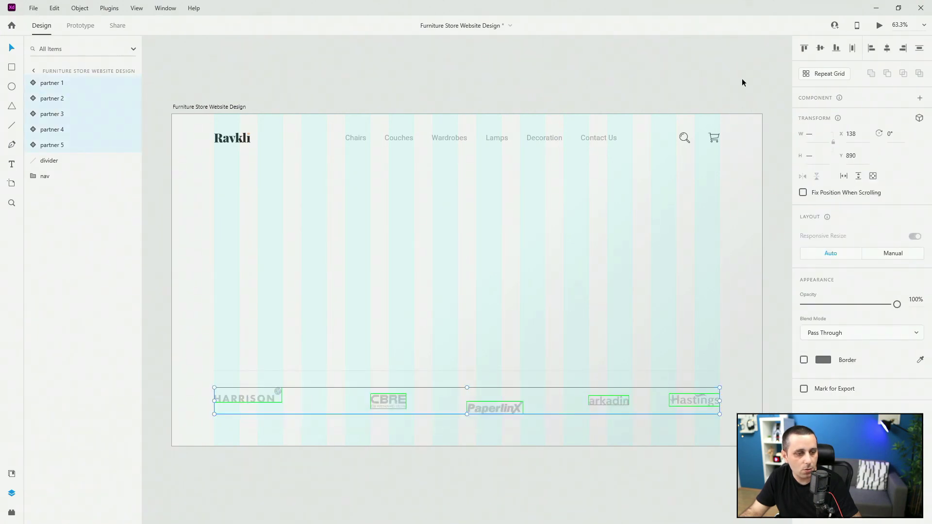
pyautogui.click(819, 48)
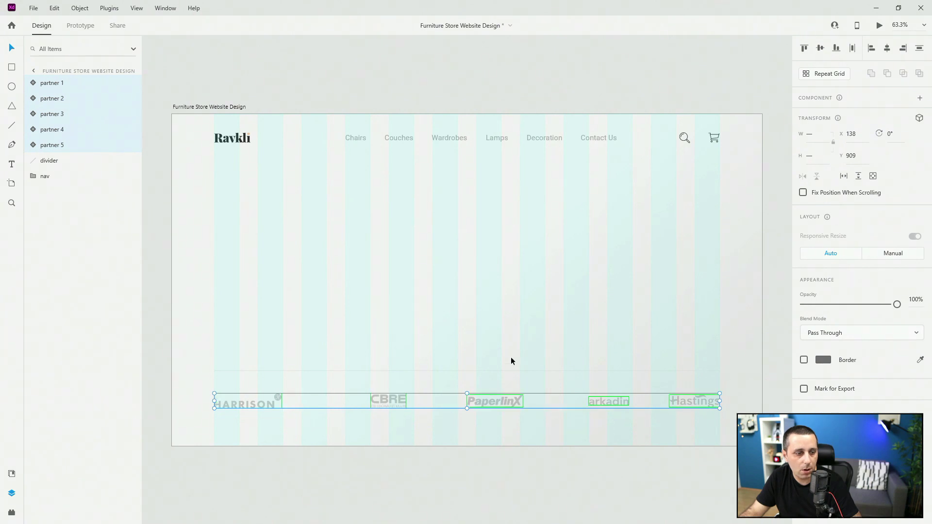
pyautogui.click(636, 407)
pyautogui.click(691, 403)
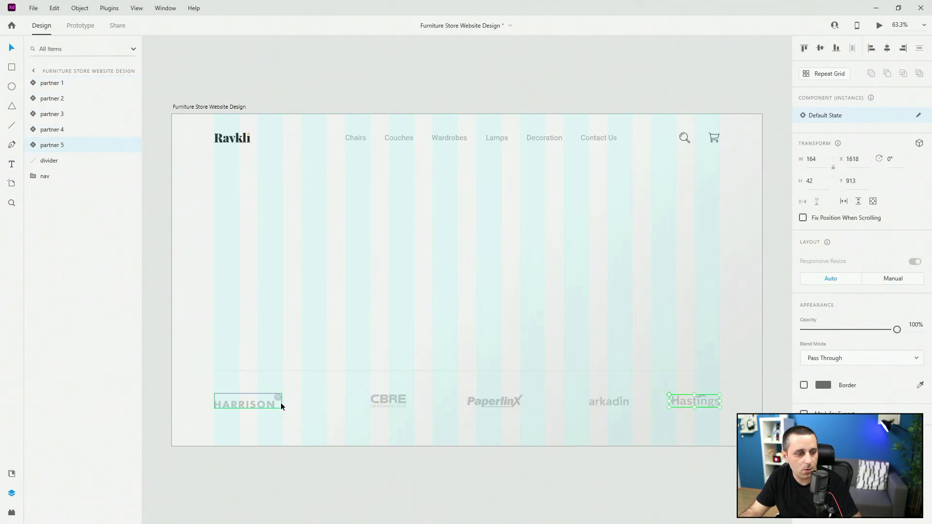
pyautogui.click(518, 414)
pyautogui.moveTo(722, 419); pyautogui.dragTo(226, 404)
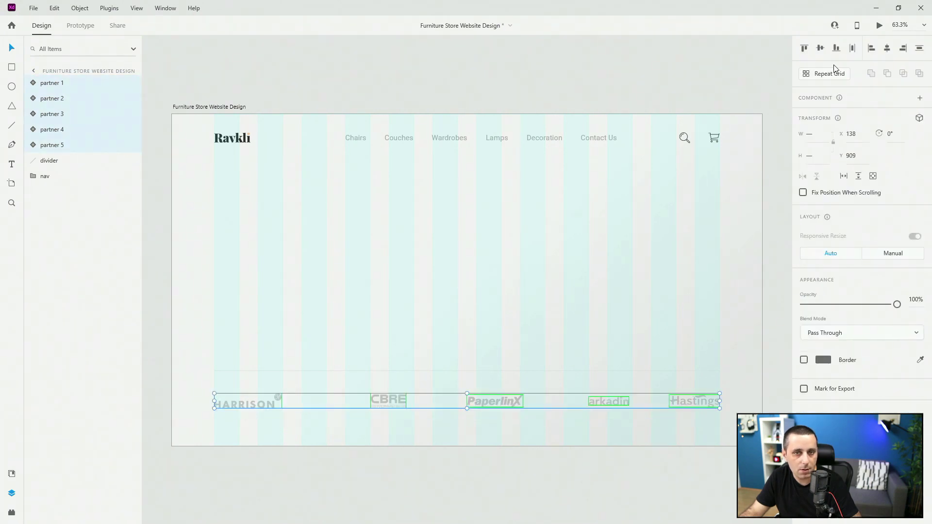
pyautogui.click(853, 48)
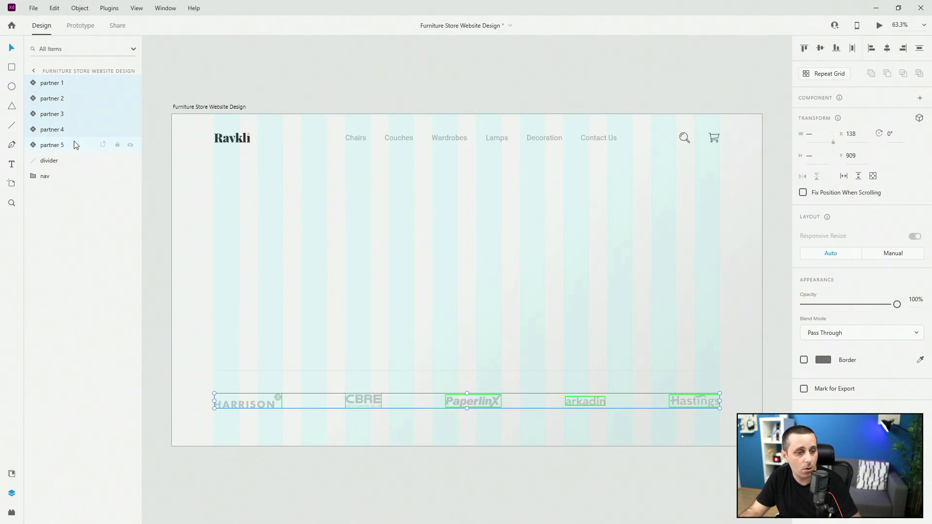
# - Move the divider to 40 px above the partner logos, at a Y position of 869
pyautogui.click(65, 161)
pyautogui.scroll(5, 255, 401)
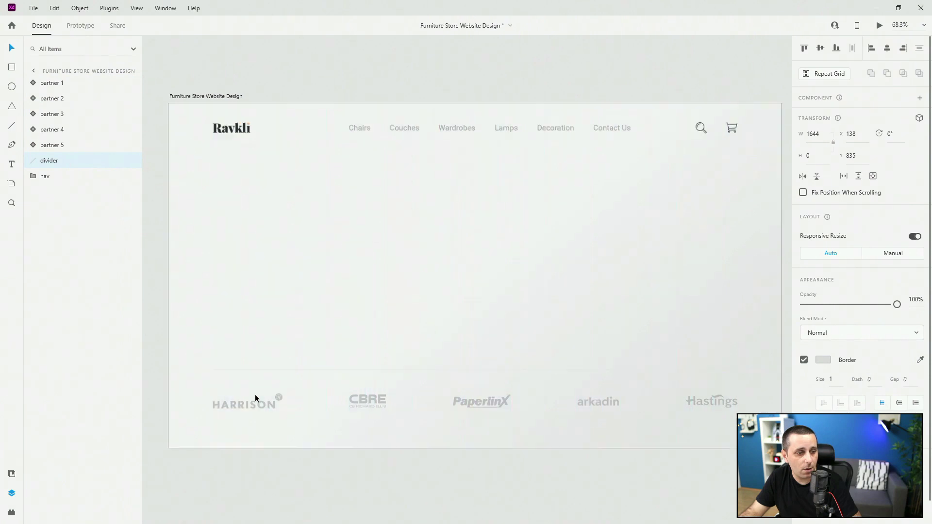
pyautogui.moveTo(275, 363); pyautogui.dragTo(275, 391)
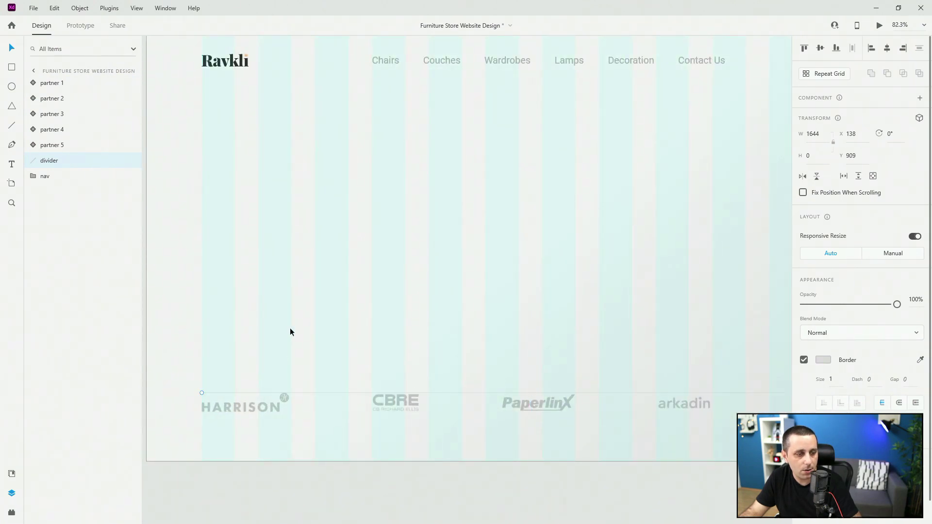
pyautogui.hotkey('shift', 'Up')
pyautogui.hotkey('shift', 'Up')
pyautogui.hotkey('shift', 'Up')
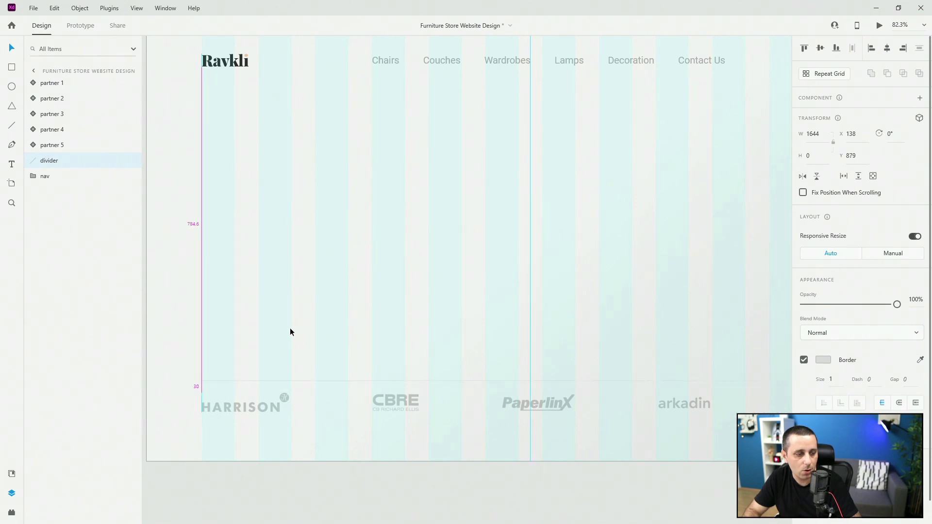
pyautogui.hotkey('shift', 'Up')
pyautogui.hotkey('shift', 'Up')
pyautogui.hotkey('shift', 'Up')
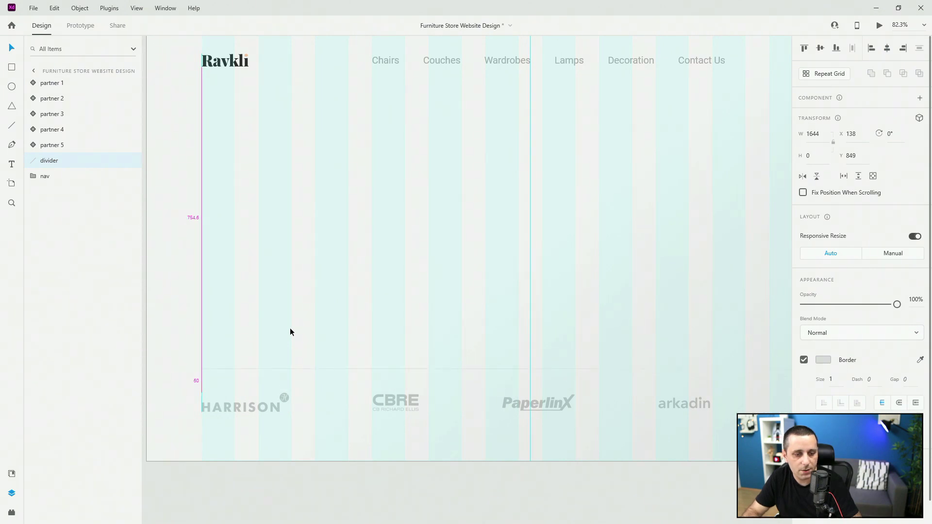
pyautogui.hotkey('shift', 'Down')
pyautogui.hotkey('shift', 'Down')
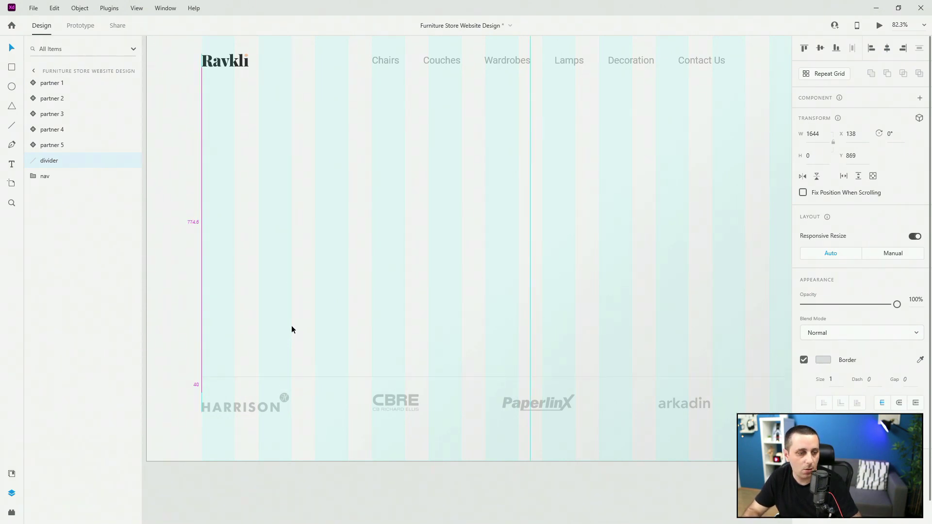
# - Reorder the layers so that the five partner logos sit directly below the divider layer
pyautogui.click(63, 146)
pyautogui.keyDown('shift'); pyautogui.click(70, 87); pyautogui.keyUp('shift')
pyautogui.moveTo(71, 82); pyautogui.dragTo(72, 166)
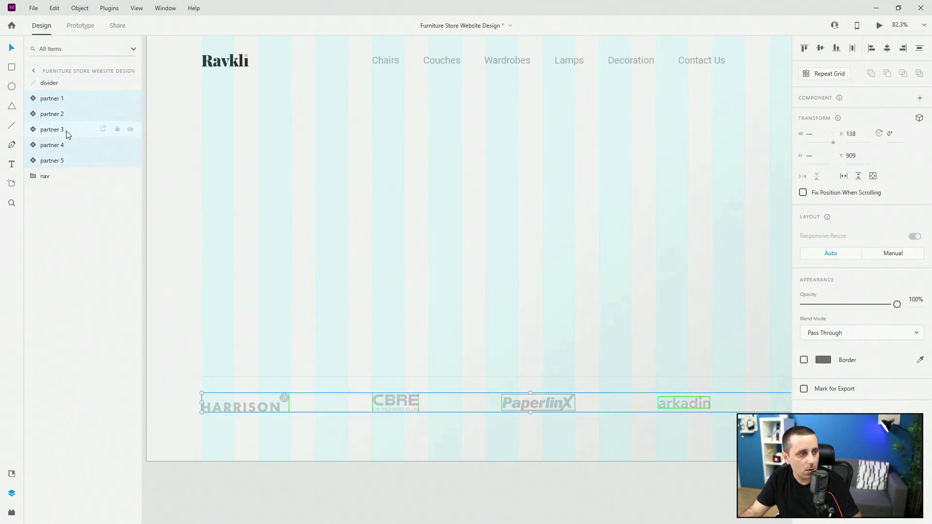
# - Group the divider with the five partner logos, name the group "partners" and place it below the nav group
pyautogui.keyDown('shift'); pyautogui.click(66, 84); pyautogui.keyUp('shift')
pyautogui.hotkey('ctrl', 'g')
pyautogui.doubleClick(46, 83)
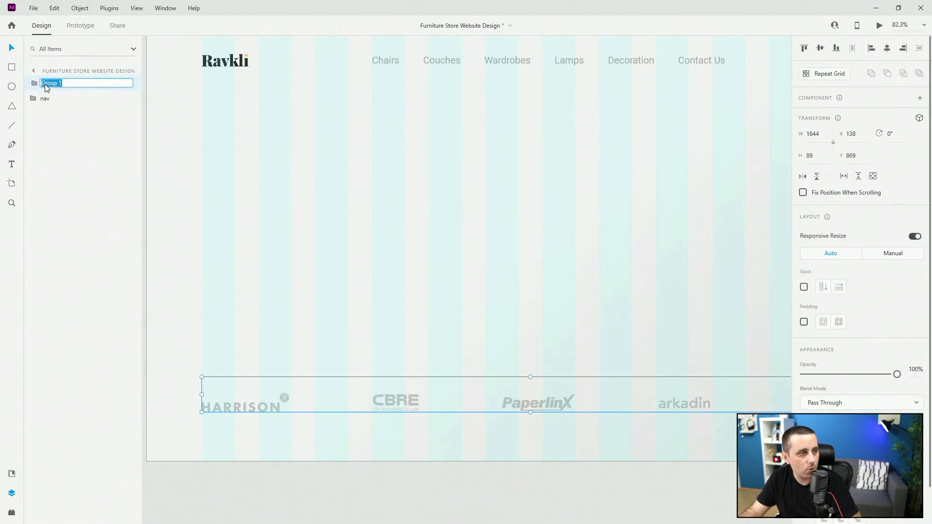
pyautogui.write('partners')
pyautogui.press('Return')
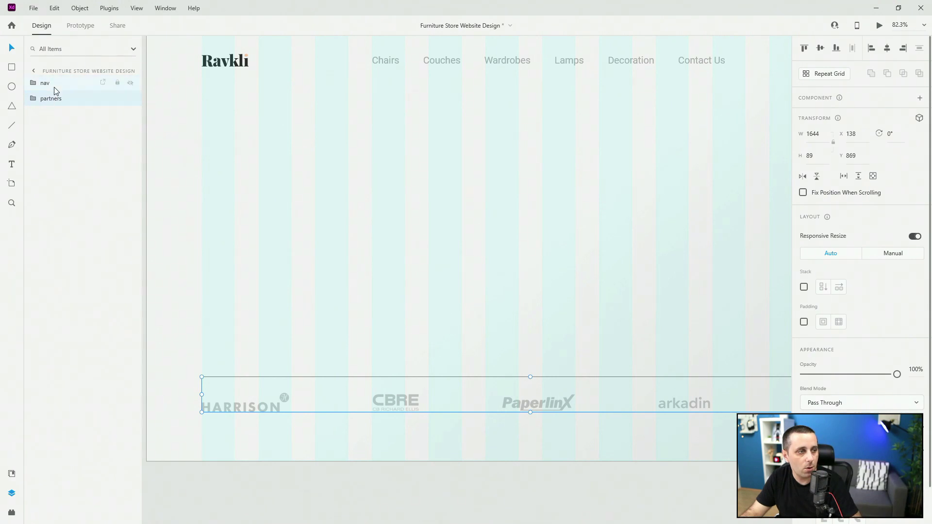
# - Align the partners group to the artboard's bottom edge and nudge it up 40 px to a Y position of 951
pyautogui.click(836, 48)
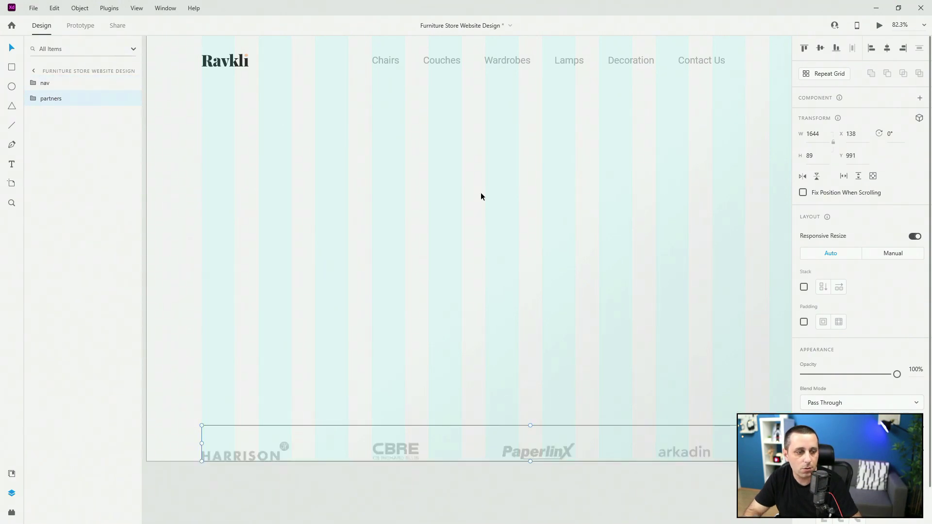
pyautogui.hotkey('shift', 'Up')
pyautogui.hotkey('shift', 'Up')
pyautogui.hotkey('shift', 'Up')
pyautogui.hotkey('shift', 'Up')
pyautogui.hotkey('ctrl', '0')
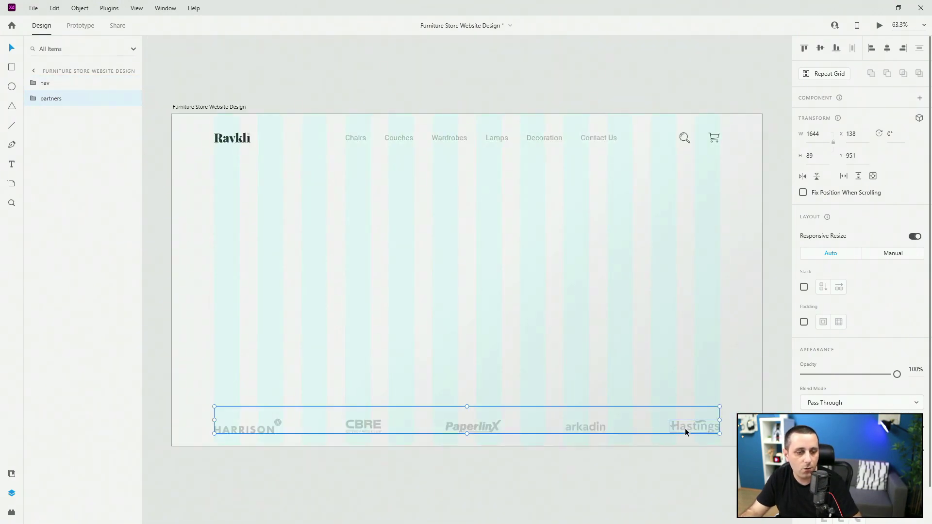
pyautogui.press('Escape')
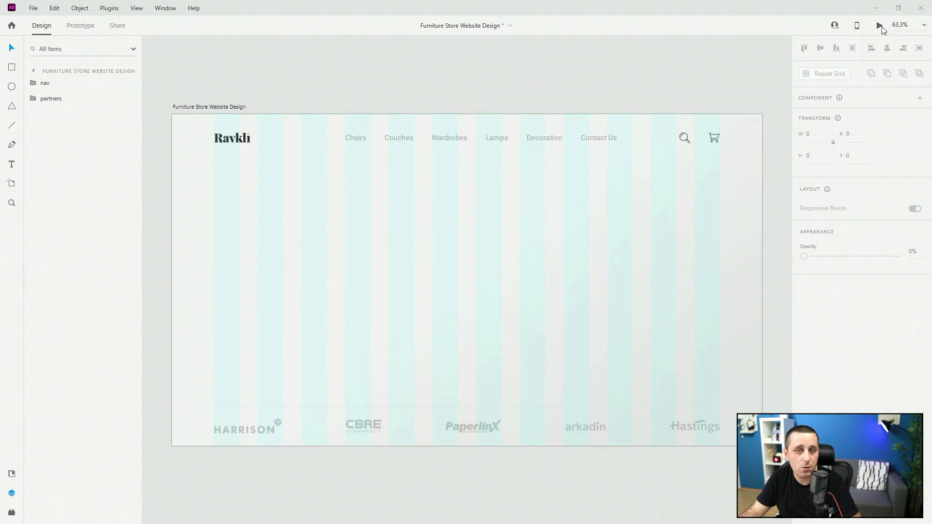
# - Preview the page with the partners row in place and close the preview
pyautogui.click(879, 25)
pyautogui.click(895, 15)
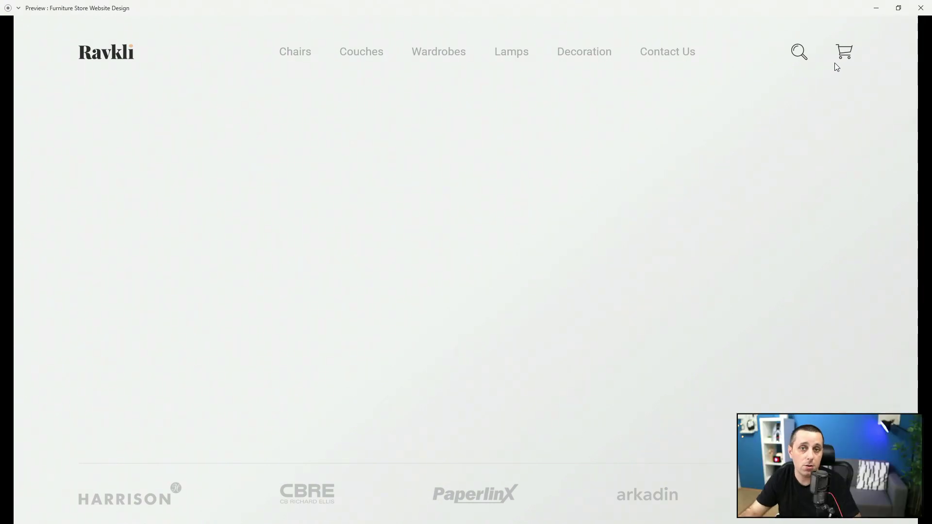
pyautogui.click(921, 7)
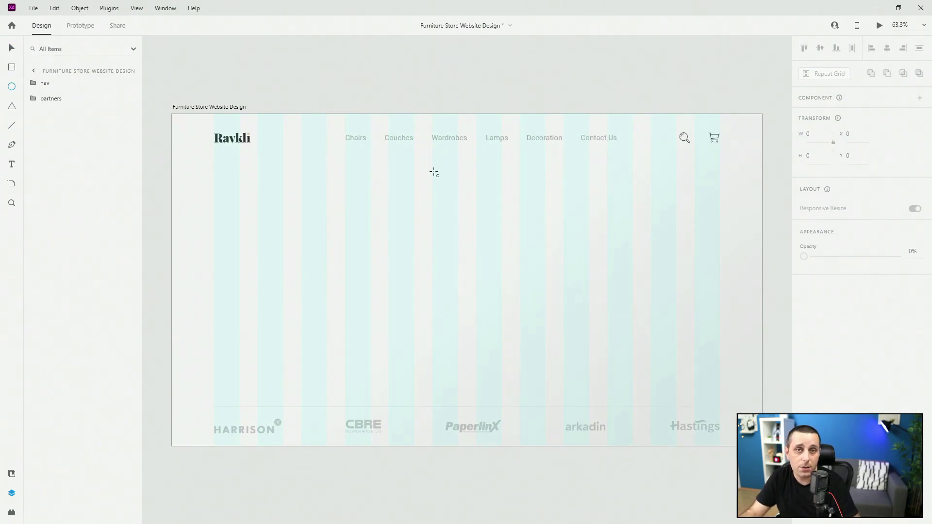
# - Draw a circle about 624 px in diameter and place it against the grid's left edge, below the logo
pyautogui.moveTo(252, 233); pyautogui.dragTo(442, 457)
pyautogui.press('v')
pyautogui.moveTo(409, 324); pyautogui.dragTo(364, 278)
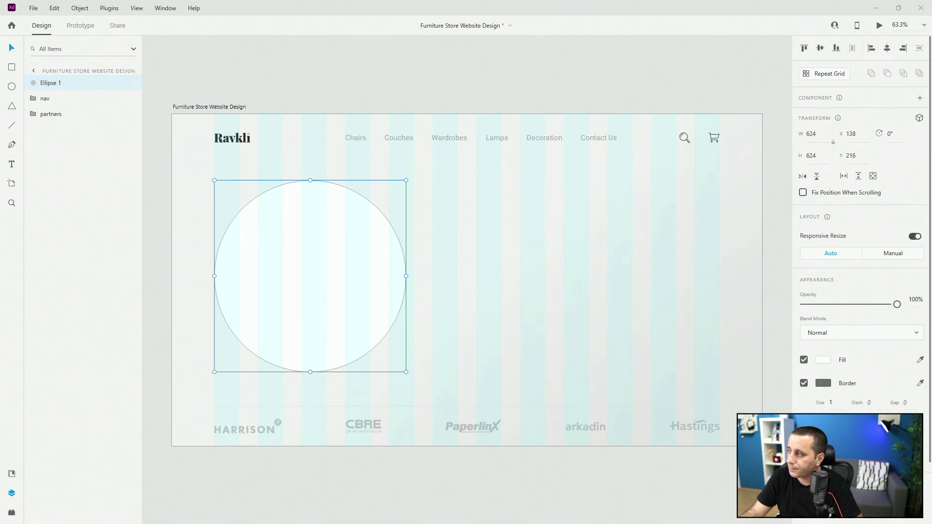
# - Set the circle's width and height to 538
pyautogui.click(815, 133)
pyautogui.write('538')
pyautogui.press('Tab')
pyautogui.write('538')
pyautogui.press('Return')
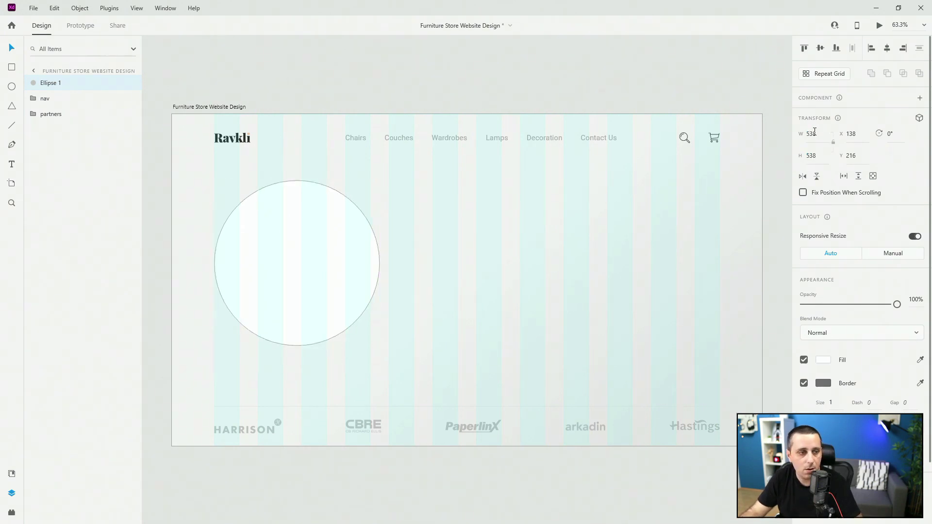
# - Draw a tall helper rectangle about 151 by 857 px, spanning from the nav's bottom edge to the divider
pyautogui.click(11, 69)
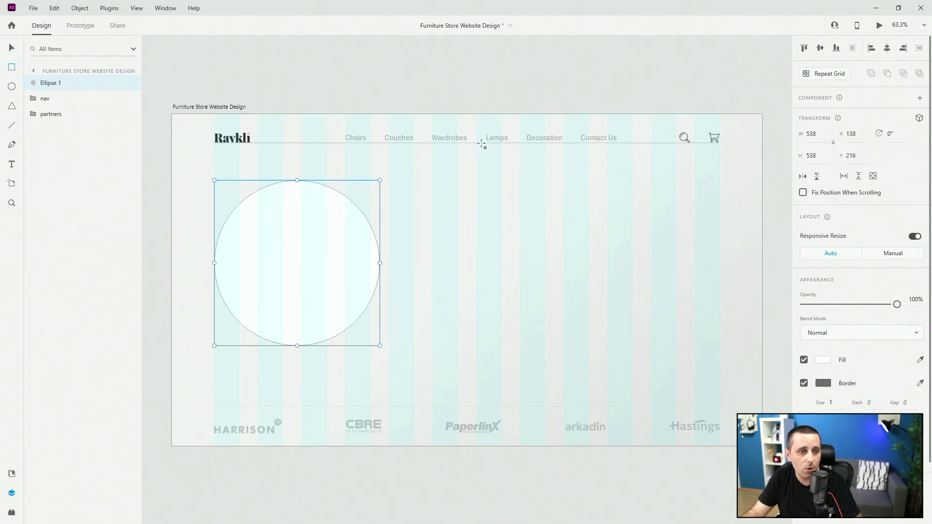
pyautogui.moveTo(481, 143)
pyautogui.mouseDown()
pyautogui.moveTo(526, 349)
pyautogui.moveTo(528, 407)
pyautogui.mouseUp()
pyautogui.press('v')
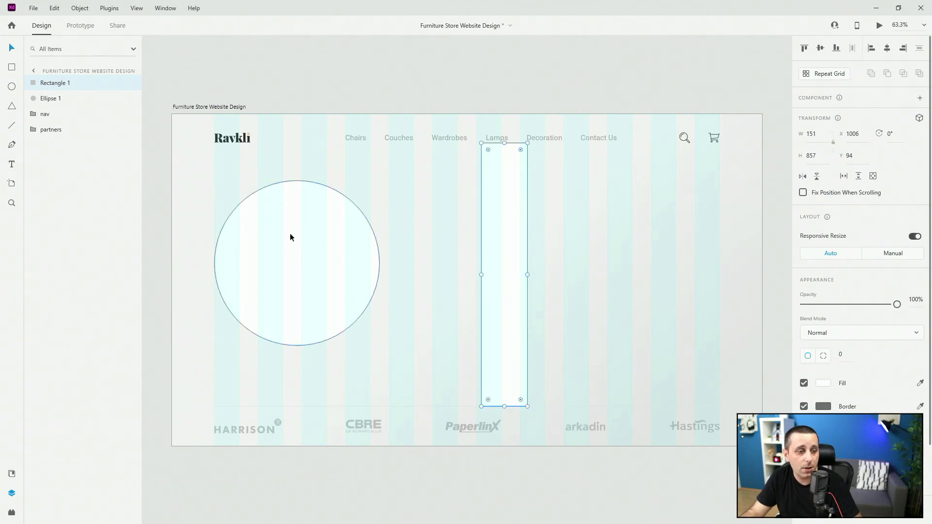
# - Align the circle to the helper rectangle's vertical middle and delete the rectangle
pyautogui.keyDown('shift'); pyautogui.click(290, 234); pyautogui.keyUp('shift')
pyautogui.click(821, 49)
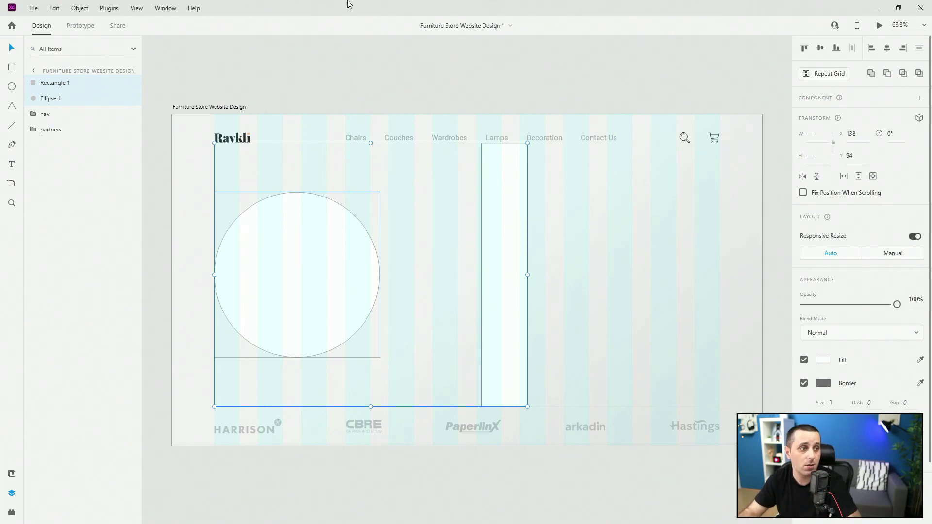
pyautogui.click(61, 85)
pyautogui.press('Delete')
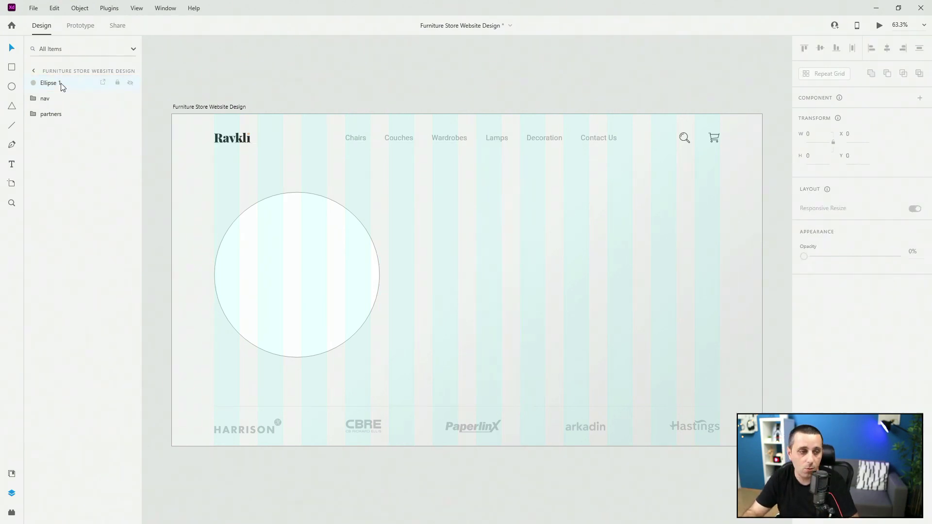
# - Rename the circle layer as "product_circle"
pyautogui.click(262, 229)
pyautogui.doubleClick(48, 82)
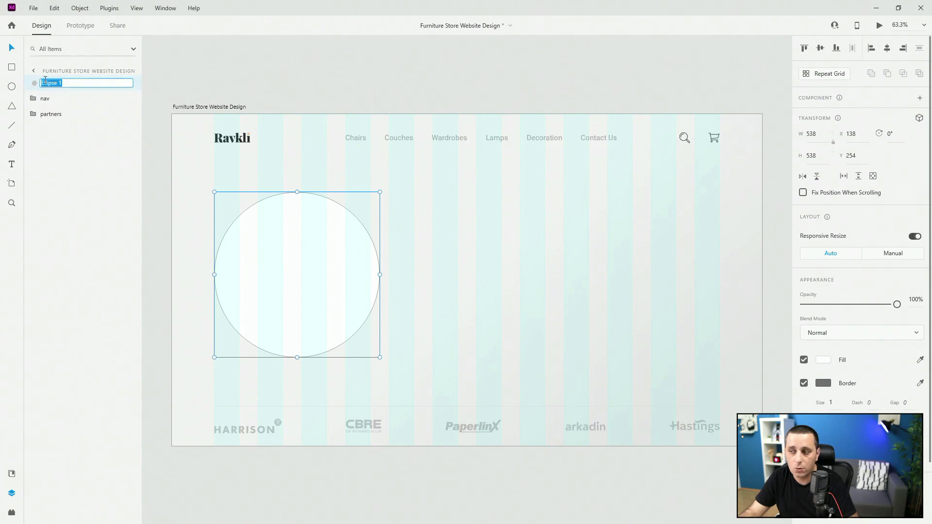
pyautogui.write('product_circle')
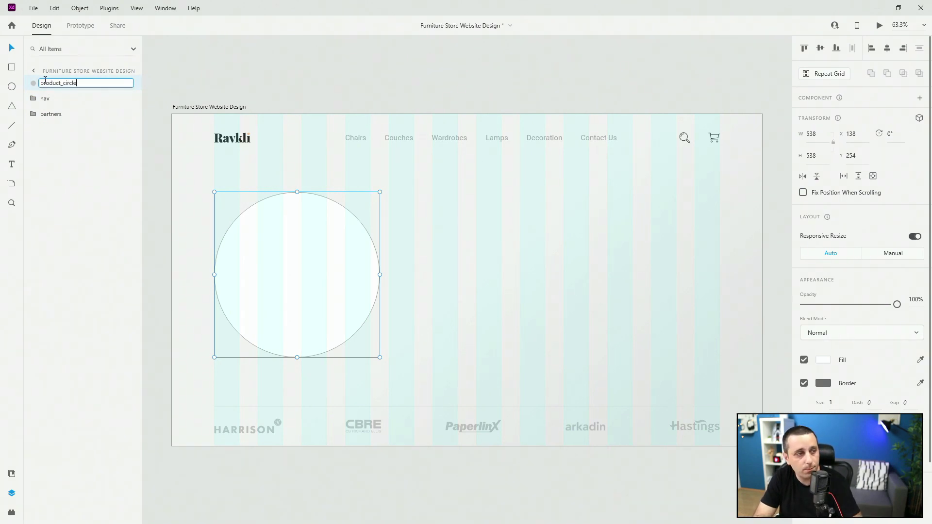
pyautogui.press('Return')
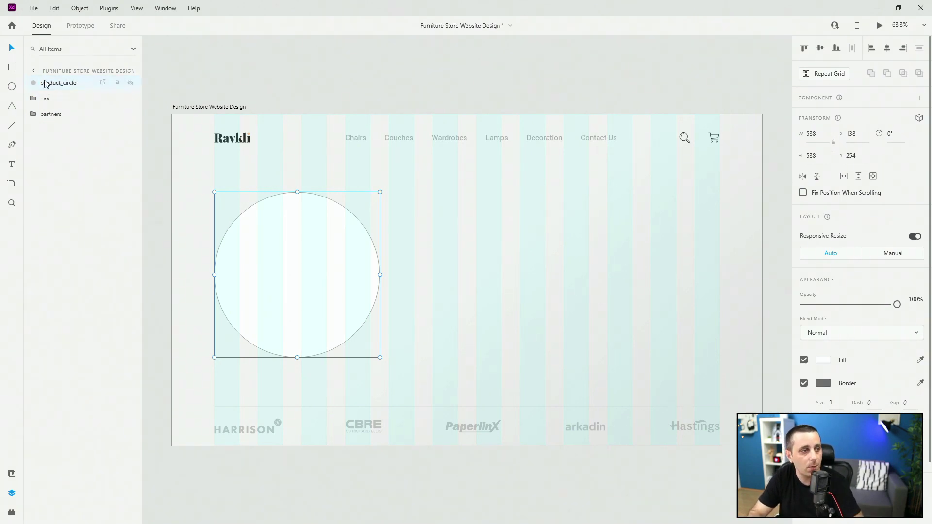
# - Duplicate the circle, shrink the copy to about 142 px and place it over the large circle's lower-left edge
pyautogui.hotkey('ctrl', 'd')
pyautogui.moveTo(380, 191); pyautogui.dragTo(258, 288)
pyautogui.moveTo(249, 334); pyautogui.dragTo(236, 311)
# - Rename the small circle as "bg_circle" and move both circle layers between the nav and partners groups
pyautogui.doubleClick(61, 83)
pyautogui.write('bg_circle')
pyautogui.press('Return')
pyautogui.keyDown('shift'); pyautogui.click(71, 102); pyautogui.keyUp('shift')
pyautogui.moveTo(77, 102); pyautogui.dragTo(74, 117)
pyautogui.click(73, 117)
# - Place the chair 1 component from the document assets over the large circle, at X 138 and Y 259
pyautogui.click(11, 474)
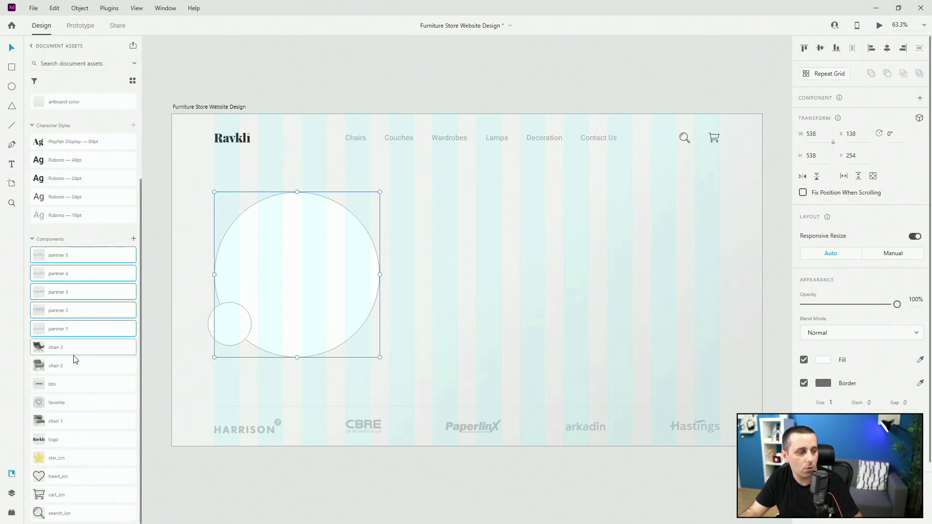
pyautogui.moveTo(64, 420); pyautogui.dragTo(539, 207)
pyautogui.moveTo(600, 237); pyautogui.dragTo(293, 230)
pyautogui.click(210, 328)
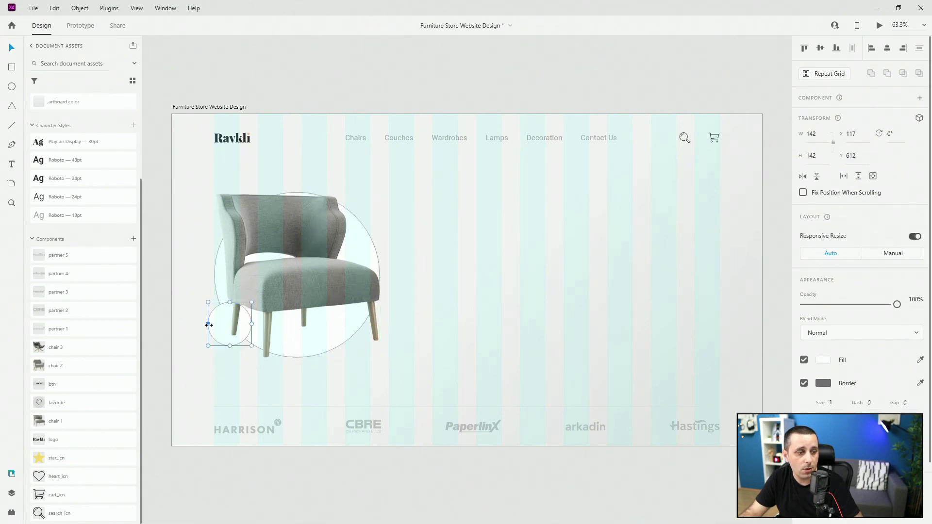
pyautogui.moveTo(215, 332); pyautogui.dragTo(215, 332)
pyautogui.scroll(5, 205, 350)
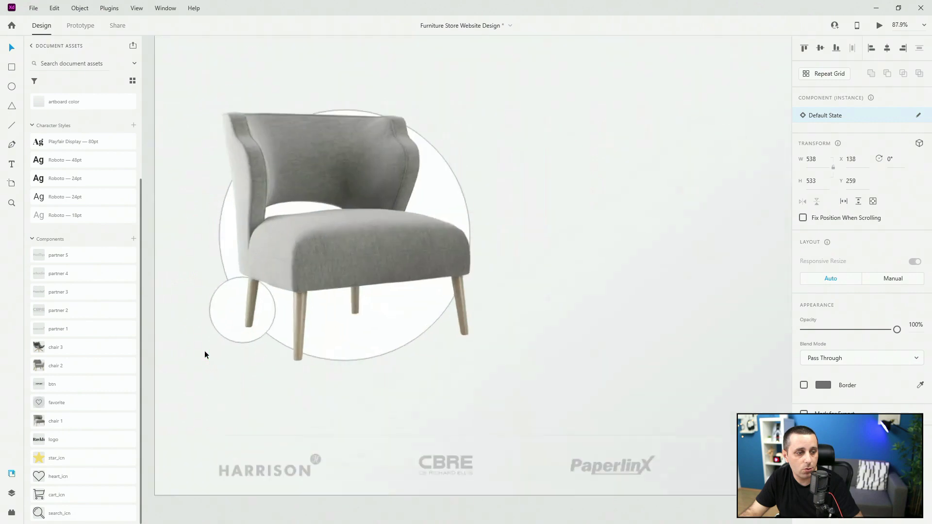
# - Shrink the small circle to about 112 px and place it behind the chair's front-left leg at X 144 and Y 655
pyautogui.click(154, 293)
pyautogui.click(214, 272)
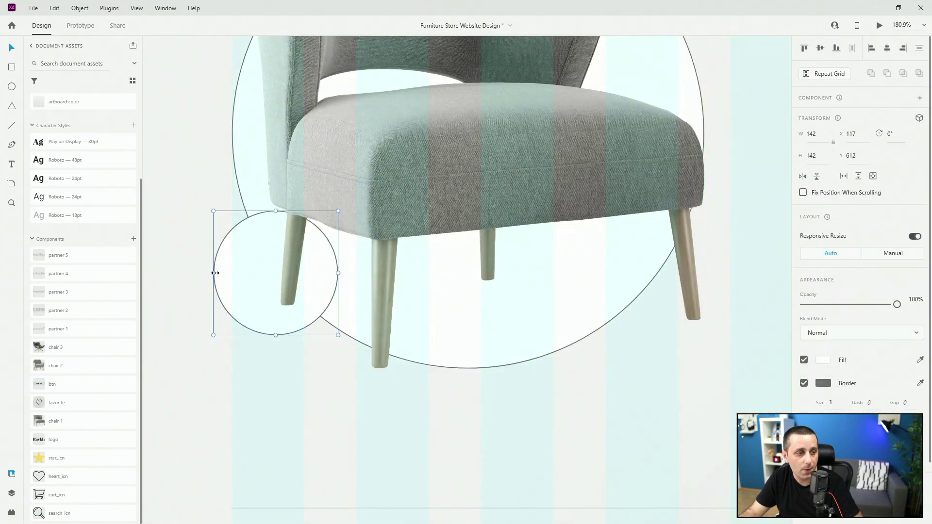
pyautogui.moveTo(220, 274); pyautogui.dragTo(235, 303)
pyautogui.moveTo(349, 360); pyautogui.dragTo(336, 344)
pyautogui.scroll(-5, 257, 270)
pyautogui.press('Escape')
pyautogui.moveTo(361, 138); pyautogui.dragTo(362, 139)
pyautogui.scroll(-2, 362, 138)
pyautogui.scroll(3, 361, 139)
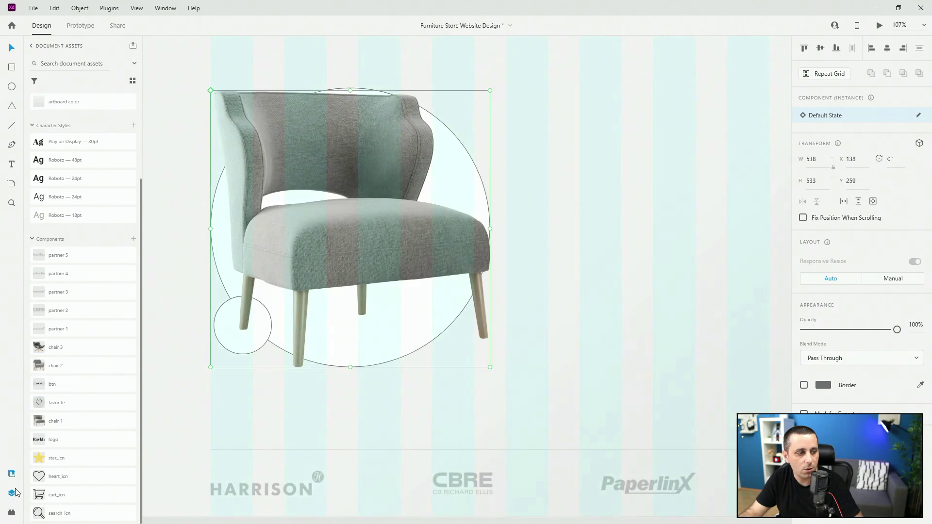
# - Group the chair, bg_circle and product_circle layers and name the group "chair 1"
pyautogui.hotkey('ctrl', 'y')
pyautogui.moveTo(60, 83); pyautogui.dragTo(63, 109)
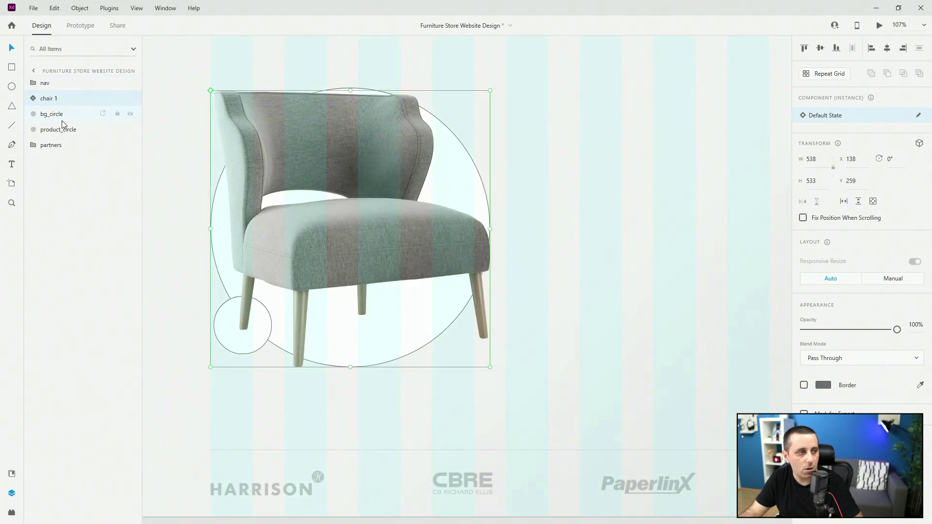
pyautogui.click(62, 128)
pyautogui.keyDown('shift'); pyautogui.click(65, 100); pyautogui.keyUp('shift')
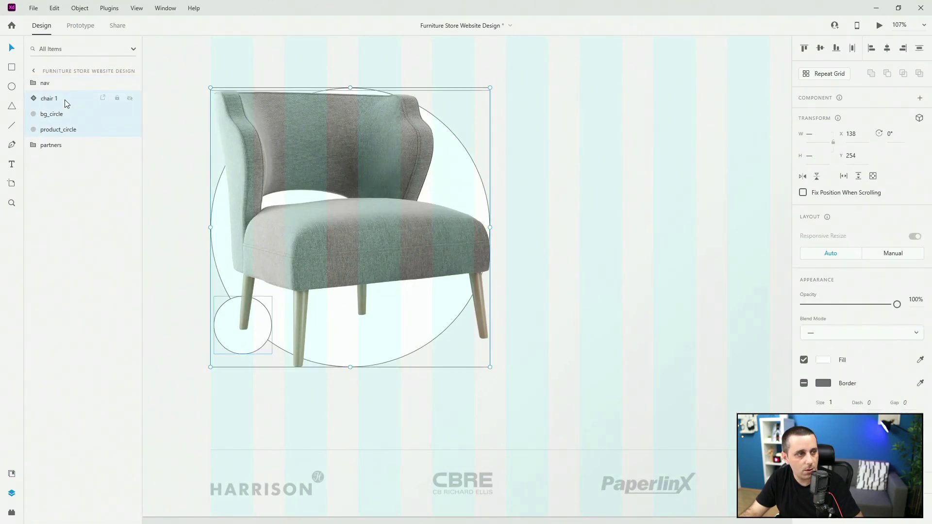
pyautogui.hotkey('ctrl', 'g')
pyautogui.doubleClick(49, 98)
pyautogui.write('chair 1')
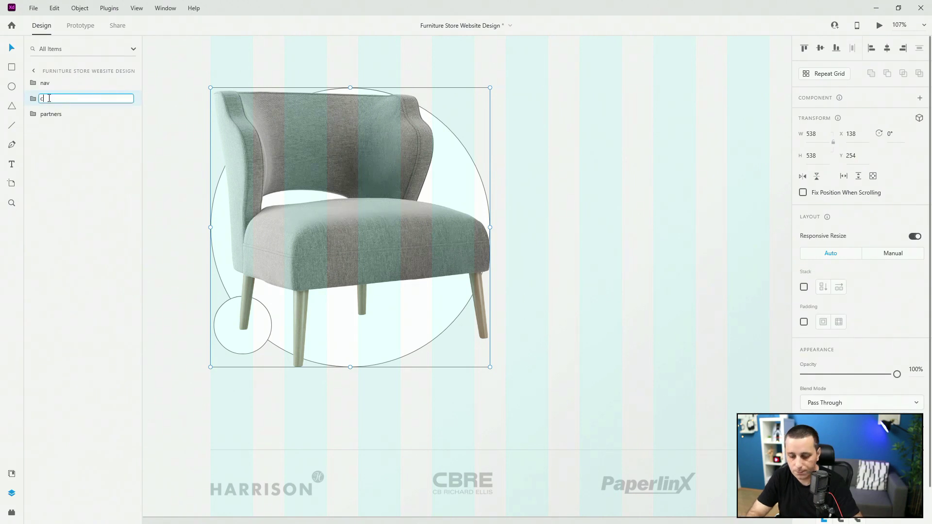
pyautogui.press('Return')
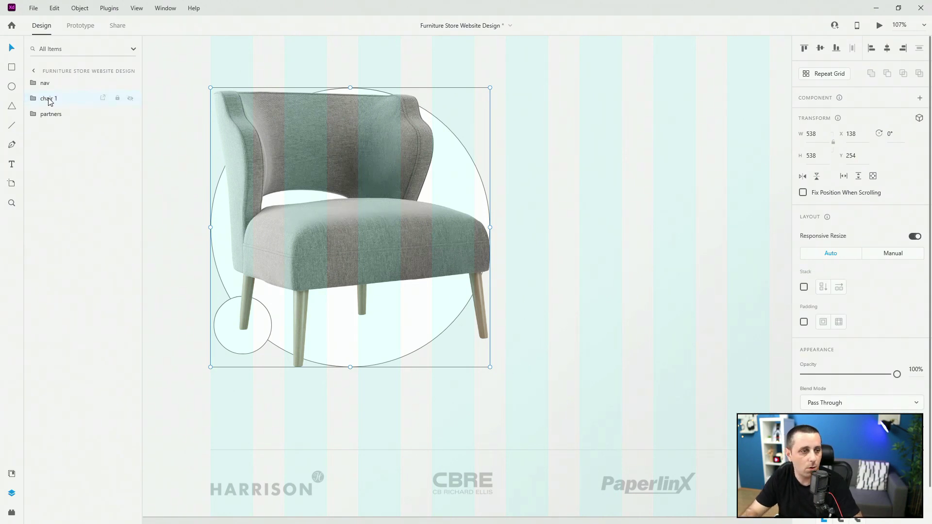
# - Remove the border of product_circle inside the chair 1 group and fill it with the accent color asset
pyautogui.click(34, 98)
pyautogui.click(63, 145)
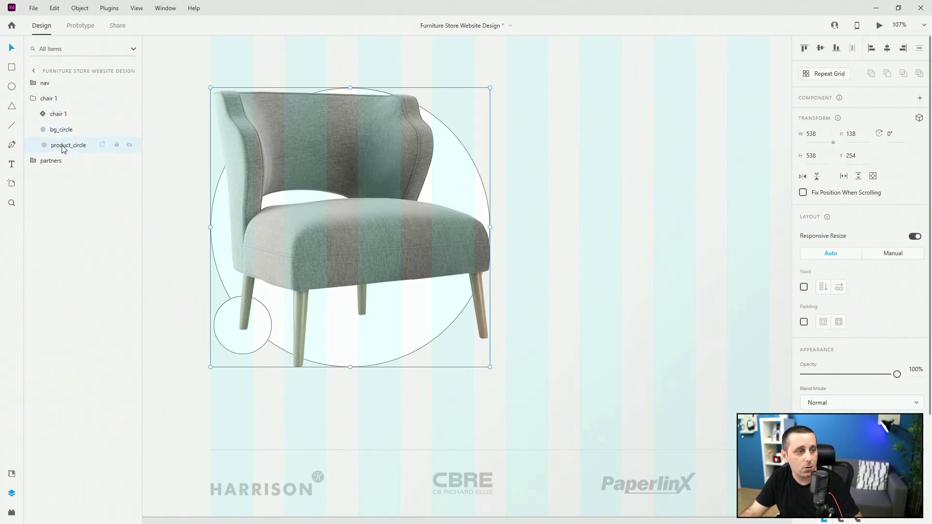
pyautogui.click(12, 473)
pyautogui.scroll(3, 81, 216)
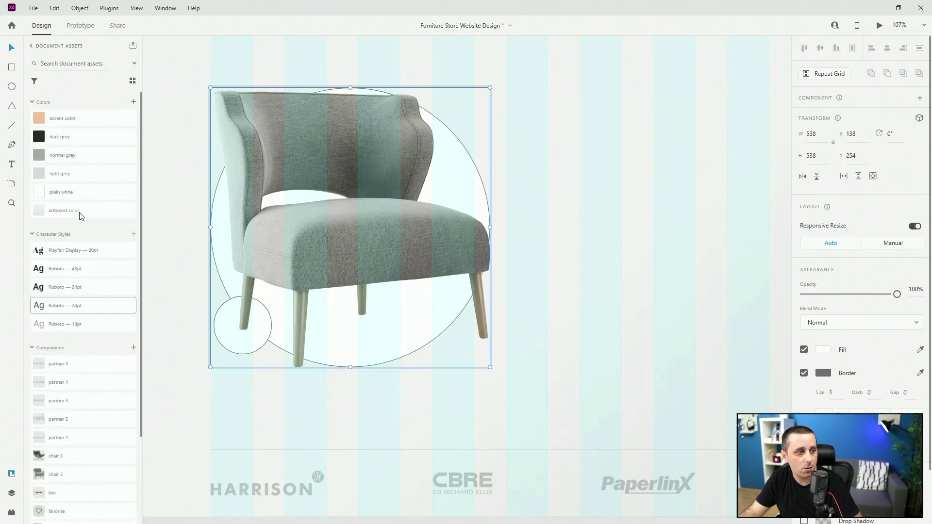
pyautogui.click(804, 373)
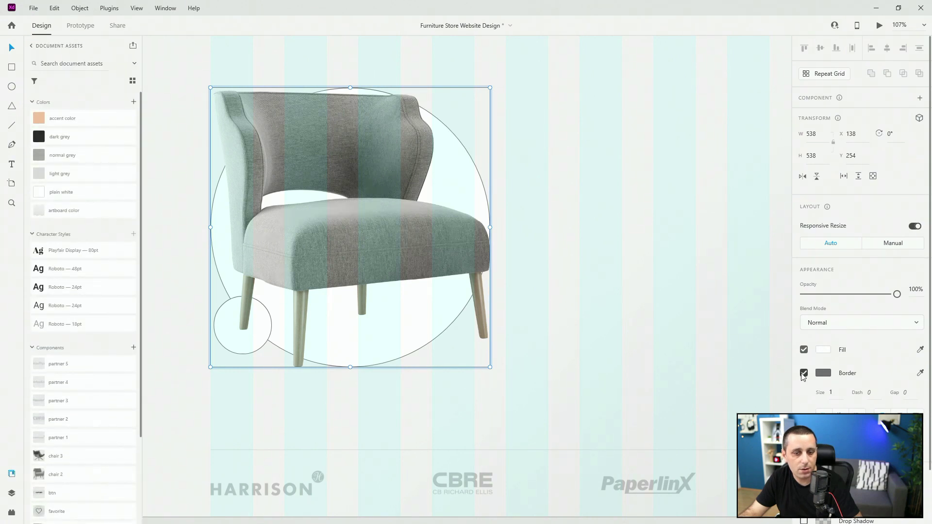
pyautogui.click(100, 119)
pyautogui.scroll(1, 241, 312)
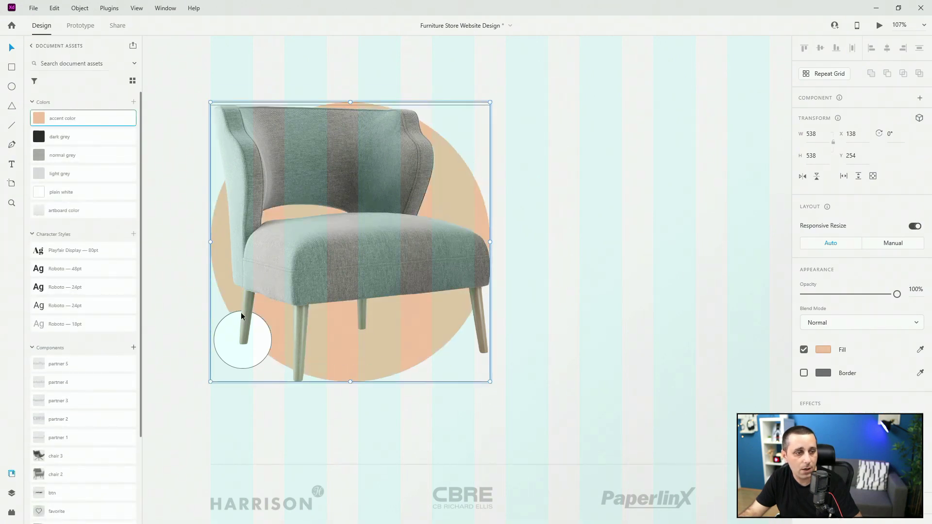
# - Remove the border of bg_circle, fill it with the dark grey asset and set its opacity to 5%
pyautogui.click(12, 493)
pyautogui.click(62, 130)
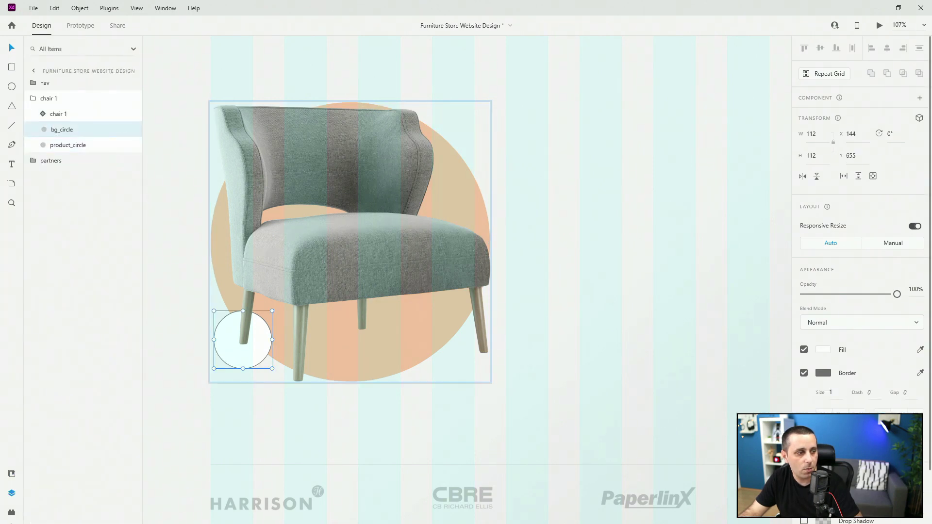
pyautogui.click(11, 474)
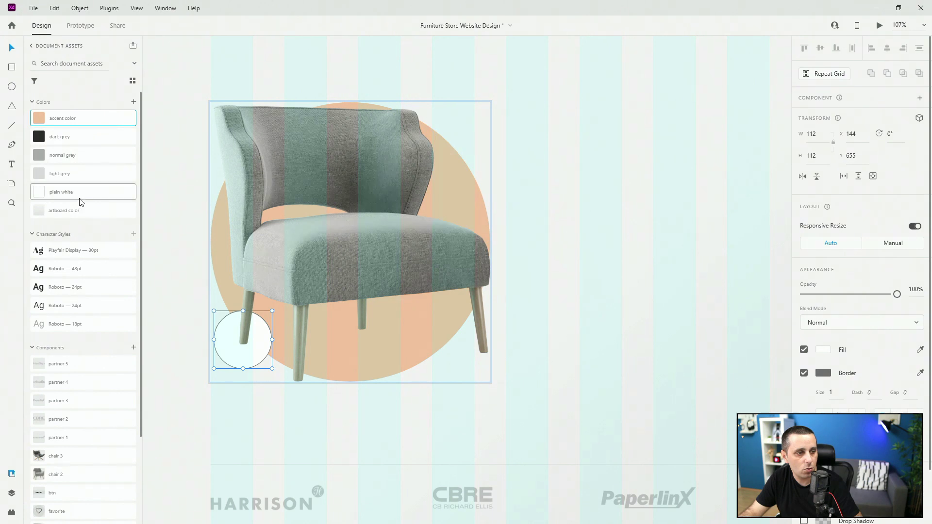
pyautogui.click(804, 374)
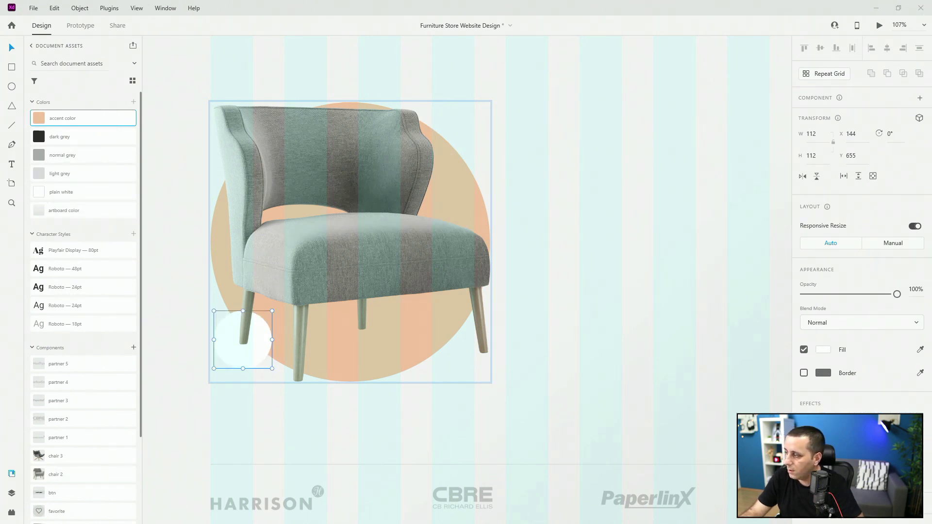
pyautogui.click(60, 137)
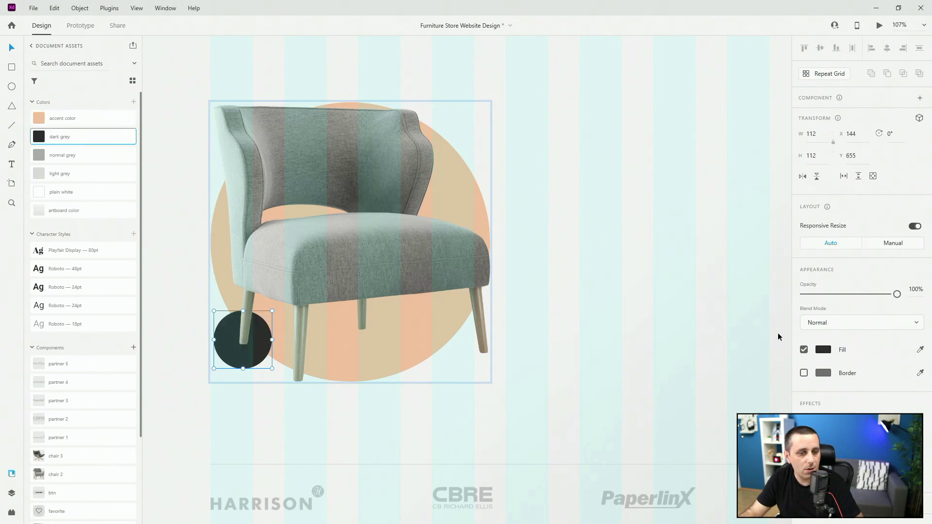
pyautogui.click(915, 289)
pyautogui.write('5')
pyautogui.press('Return')
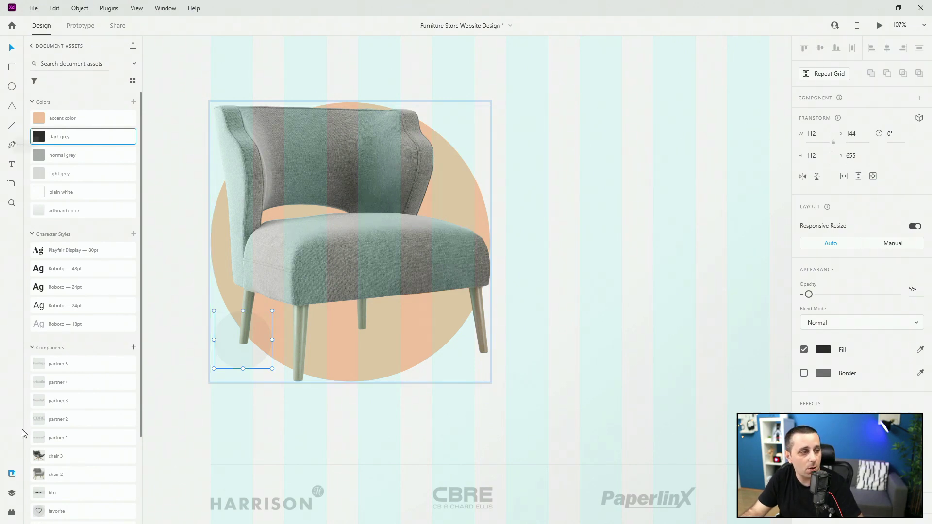
pyautogui.click(12, 493)
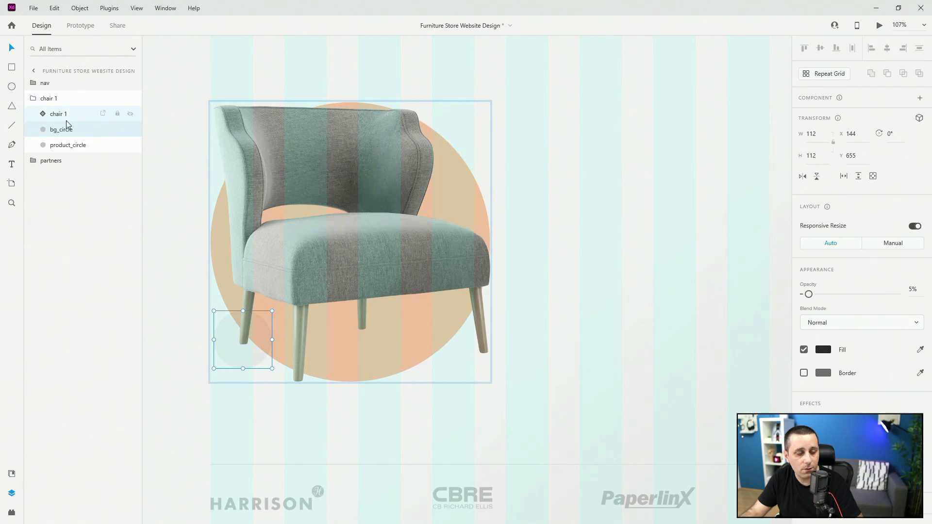
pyautogui.click(41, 99)
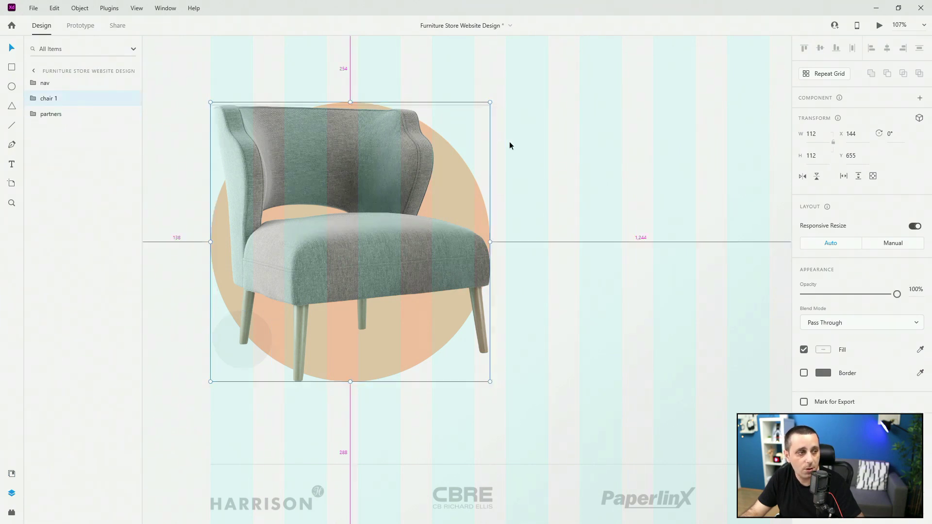
# - Copy bg_circle out of the chair group, enlarge the copy to about 334 px and place it over the artboard's upper-left corner behind the logo
pyautogui.scroll(-5, 544, 165)
pyautogui.scroll(2, 549, 105)
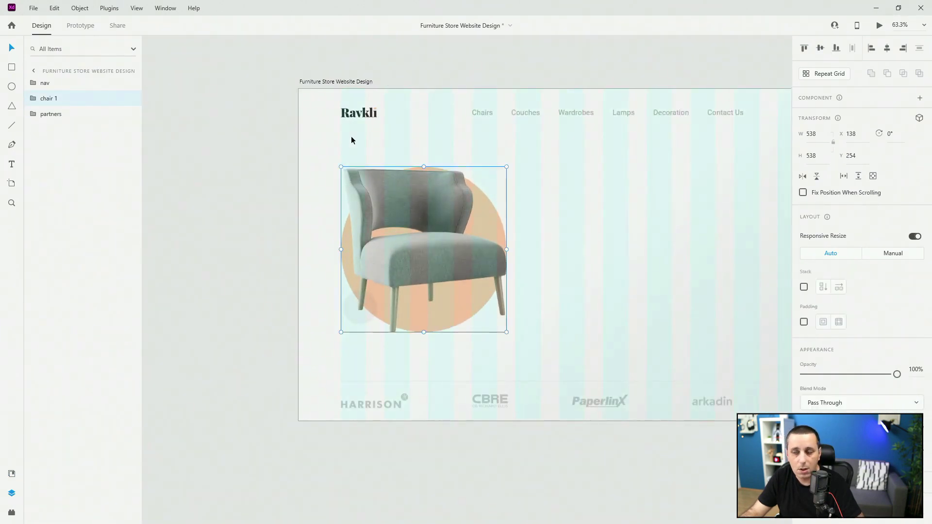
pyautogui.click(311, 180)
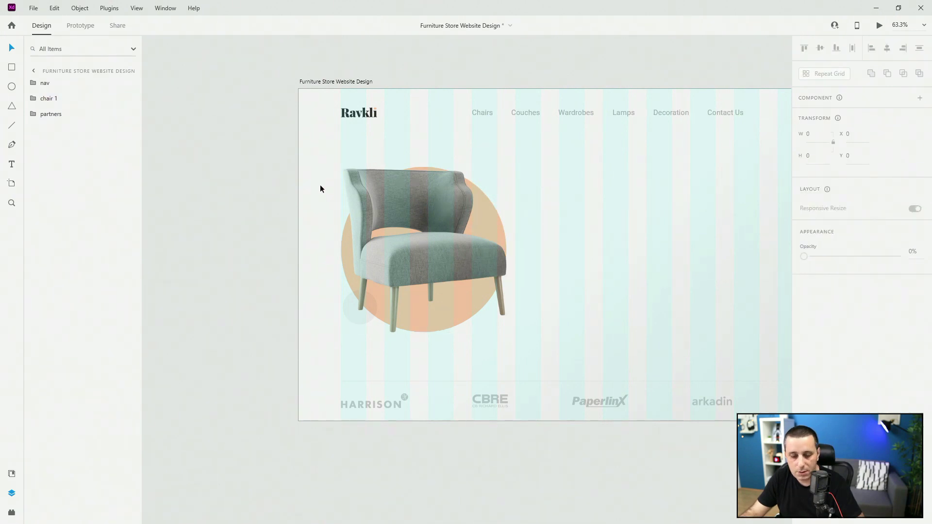
pyautogui.click(355, 319)
pyautogui.moveTo(352, 319); pyautogui.dragTo(321, 201)
pyautogui.moveTo(322, 139); pyautogui.dragTo(391, 177)
pyautogui.moveTo(373, 144); pyautogui.dragTo(363, 108)
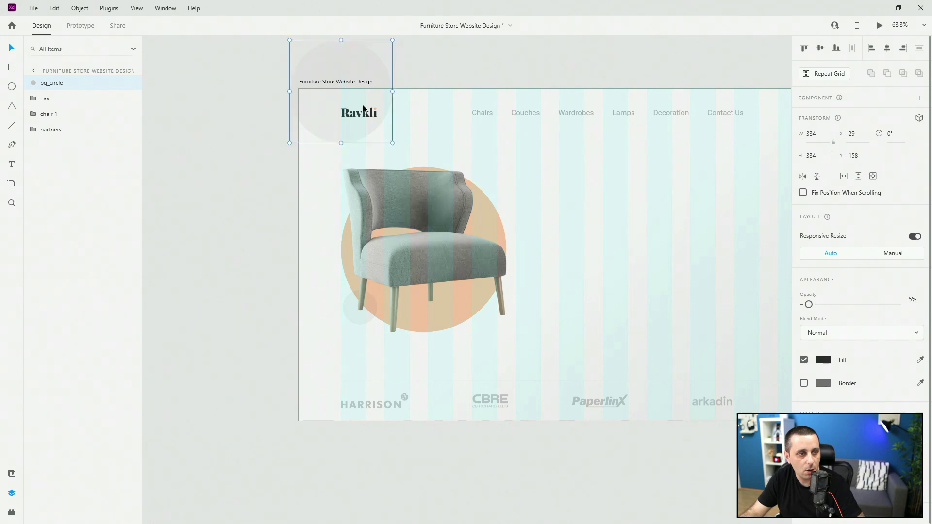
pyautogui.click(252, 145)
pyautogui.hotkey('ctrl', 'z')
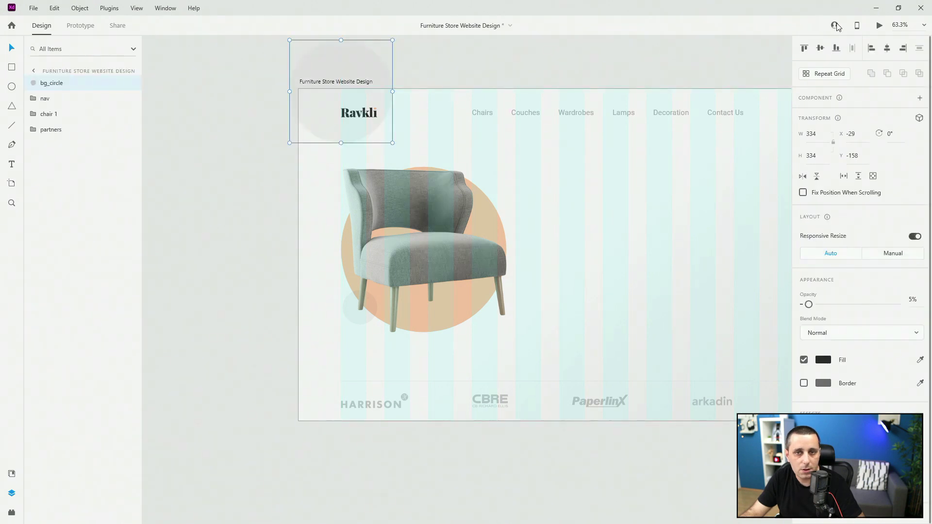
# - Check the page in the preview and shift the large corner circle to X -30 and Y -167
pyautogui.click(880, 27)
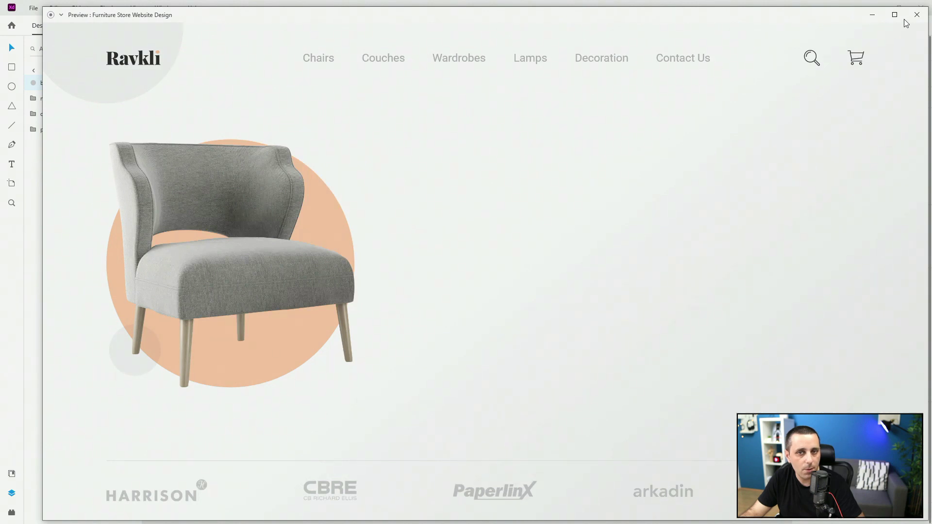
pyautogui.click(916, 14)
pyautogui.moveTo(329, 118); pyautogui.dragTo(328, 114)
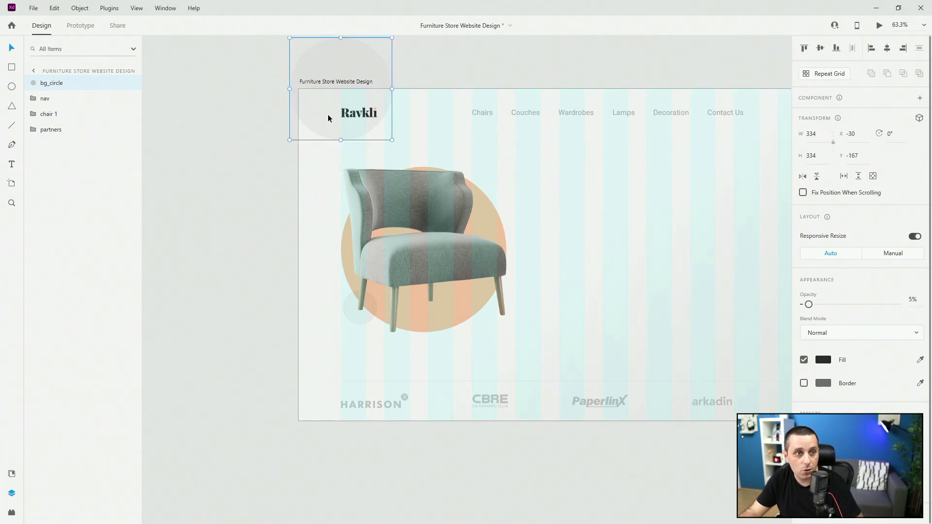
pyautogui.hotkey('ctrl', 'd')
pyautogui.moveTo(345, 123); pyautogui.dragTo(720, 314)
pyautogui.hotkey('ctrl', 'd')
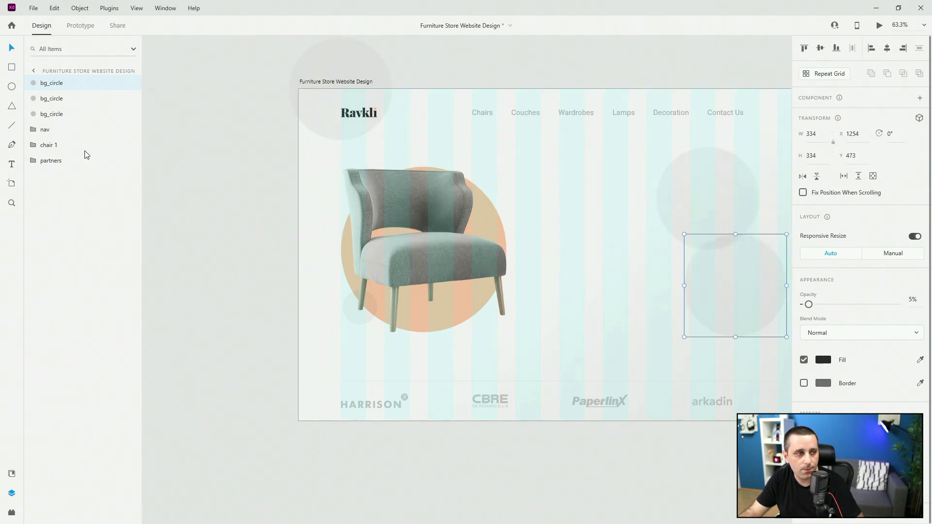
pyautogui.keyDown('shift'); pyautogui.click(52, 98); pyautogui.keyUp('shift')
pyautogui.click(887, 48)
pyautogui.click(820, 48)
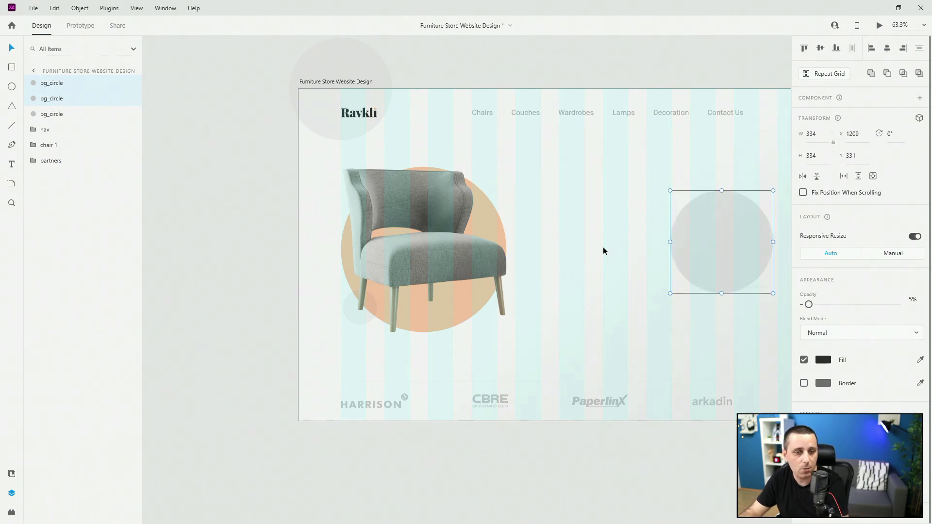
pyautogui.press('Delete')
# - Place two copies of the chair group's 112 px bg_circle along the artboard's right margin, one above the other, the lower at X 1782 and Y 680
pyautogui.click(351, 304)
pyautogui.click(33, 114)
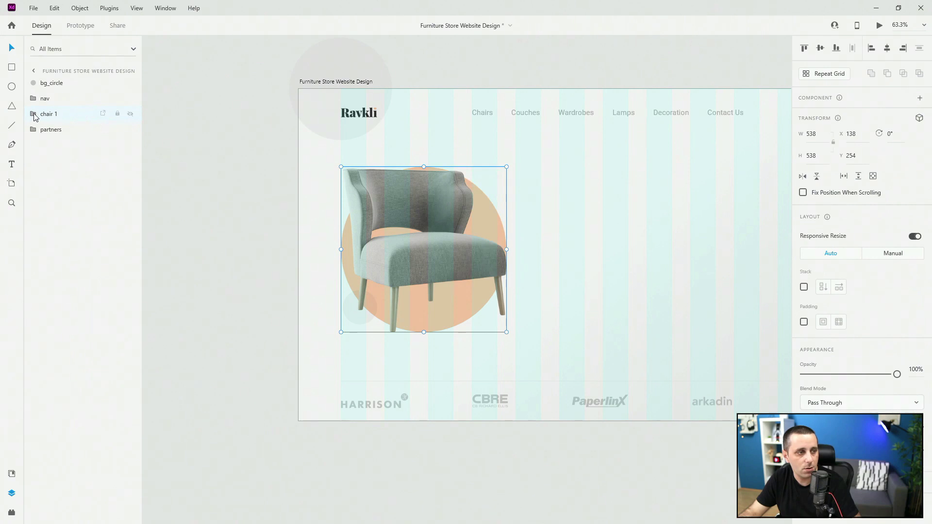
pyautogui.click(57, 146)
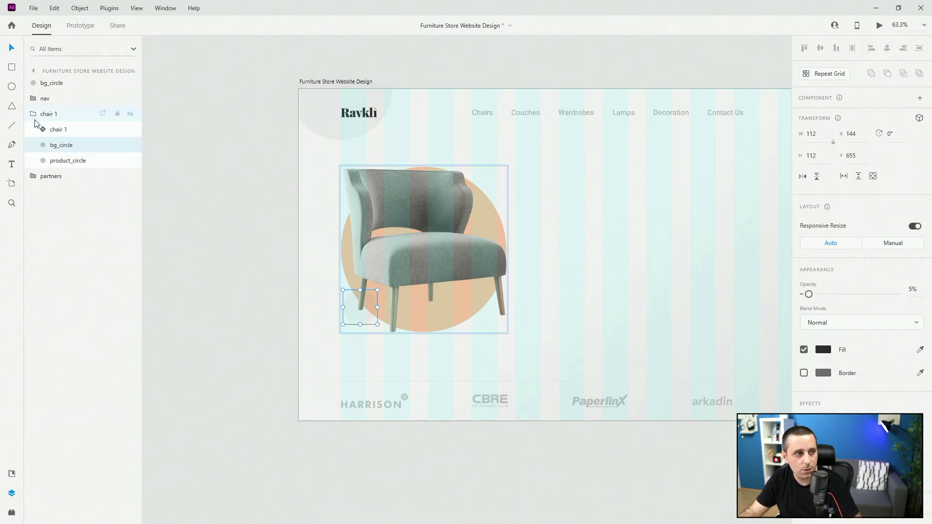
pyautogui.click(34, 115)
pyautogui.hotkey('ctrl', 'v')
pyautogui.moveTo(351, 316); pyautogui.dragTo(732, 201)
pyautogui.hscroll(5, 683, 227)
pyautogui.hotkey('ctrl', 'd')
pyautogui.moveTo(589, 190); pyautogui.dragTo(599, 299)
pyautogui.moveTo(596, 188); pyautogui.dragTo(709, 163)
pyautogui.moveTo(593, 316); pyautogui.dragTo(699, 316)
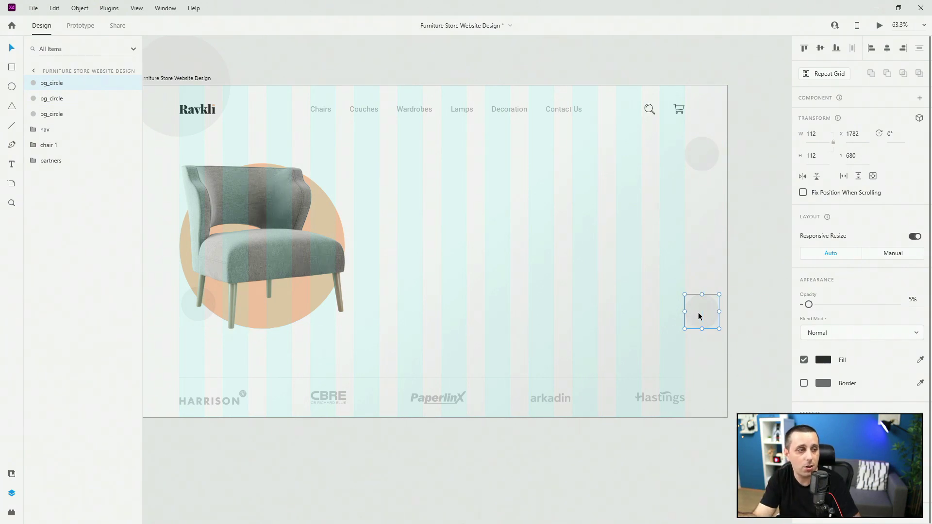
# - Move the three separate bg_circle layers below the partners group in the layer order
pyautogui.keyDown('shift'); pyautogui.click(57, 114); pyautogui.keyUp('shift')
pyautogui.click(54, 117)
pyautogui.keyDown('shift'); pyautogui.click(64, 84); pyautogui.keyUp('shift')
pyautogui.moveTo(73, 87); pyautogui.dragTo(64, 192)
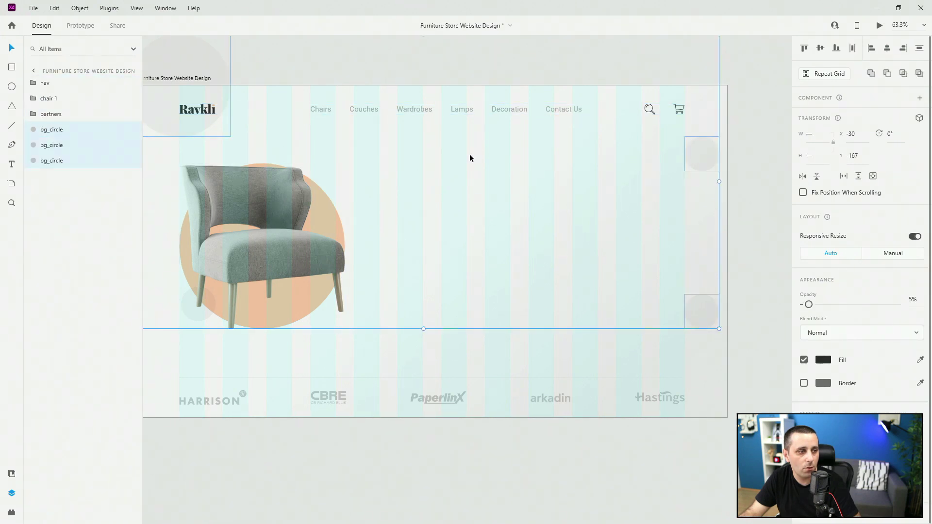
pyautogui.click(462, 62)
# - Place the star_icn component from the document assets in the empty area beside the chair, at X 848 and Y 231
pyautogui.scroll(-3, 732, 224)
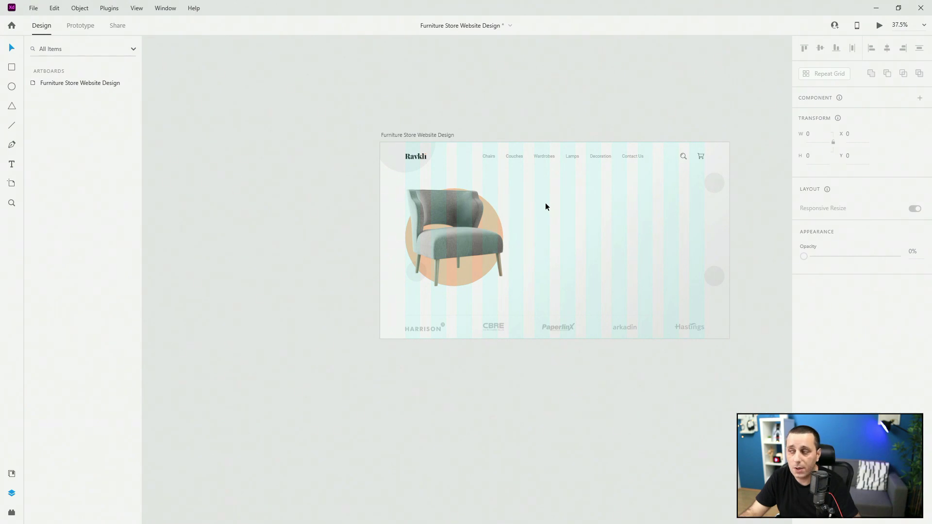
pyautogui.scroll(3, 576, 211)
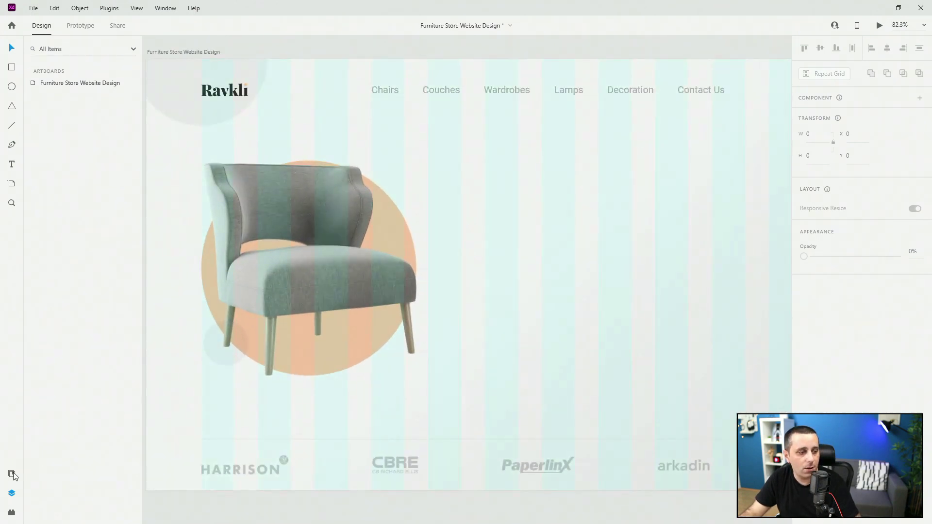
pyautogui.click(12, 473)
pyautogui.scroll(-3, 51, 311)
pyautogui.moveTo(49, 467); pyautogui.dragTo(499, 154)
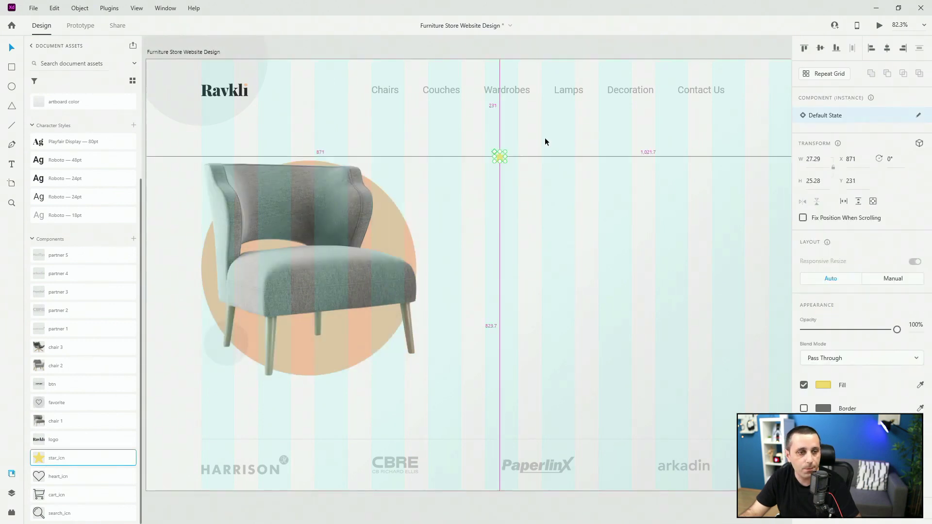
pyautogui.scroll(5, 529, 146)
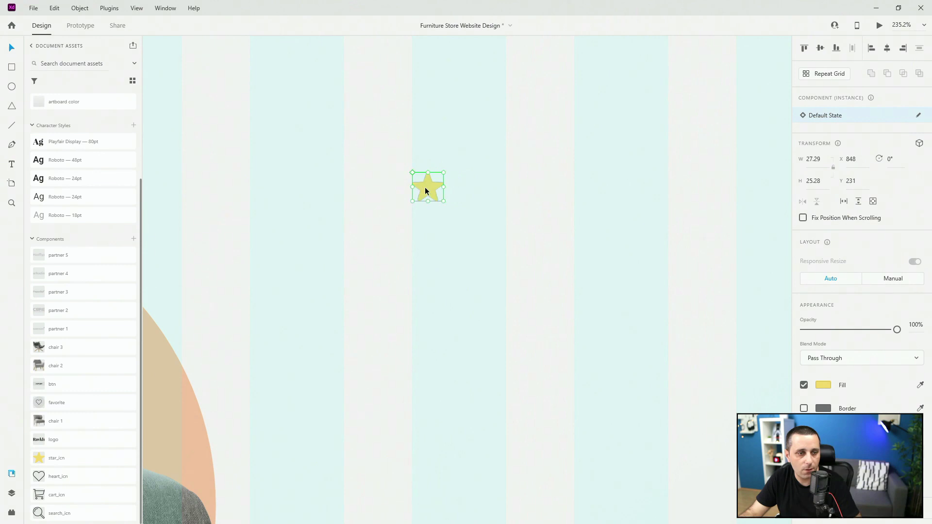
# - Turn the star into a horizontal repeat grid of five closely spaced stars, 180 px wide, at X 848 and Y 162
pyautogui.click(824, 74)
pyautogui.moveTo(441, 109); pyautogui.dragTo(700, 108)
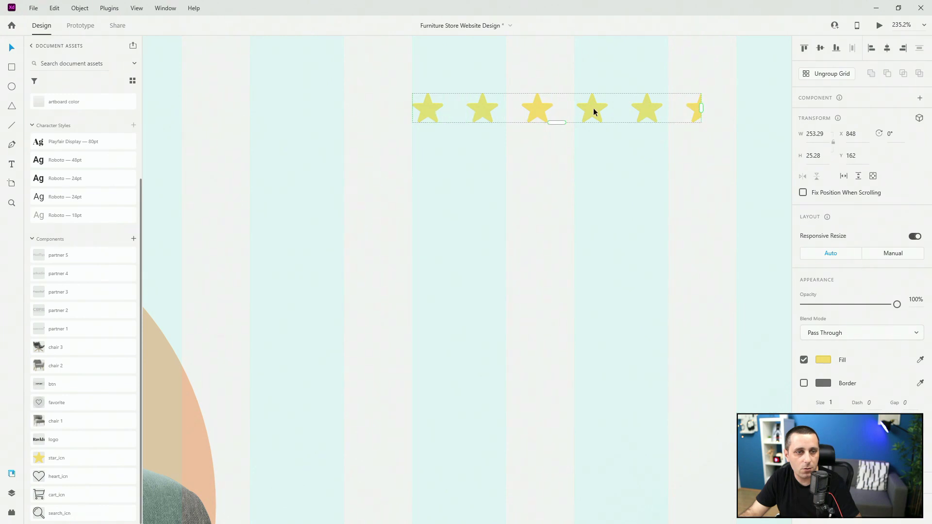
pyautogui.moveTo(695, 110); pyautogui.dragTo(659, 133)
pyautogui.scroll(5, 665, 107)
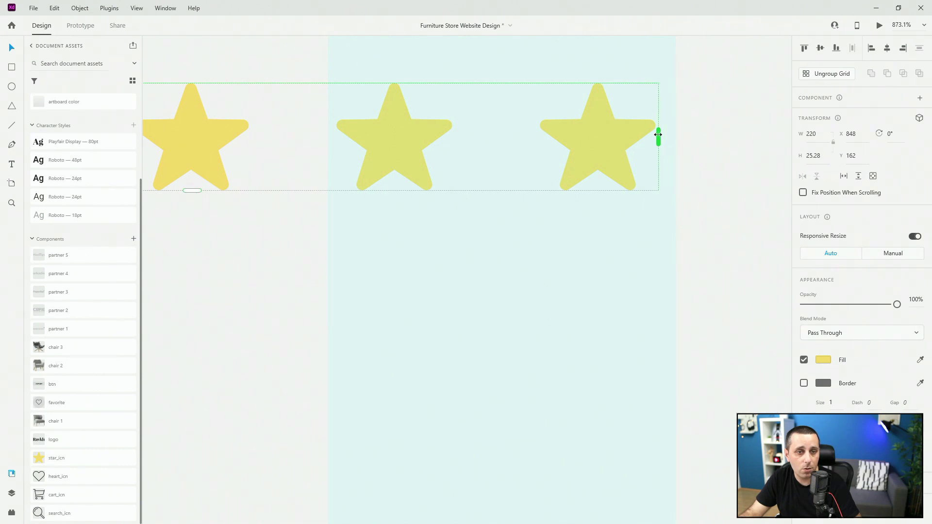
pyautogui.scroll(-5, 675, 148)
pyautogui.moveTo(457, 149); pyautogui.dragTo(455, 150)
pyautogui.scroll(-2, 456, 154)
pyautogui.scroll(-4, 455, 151)
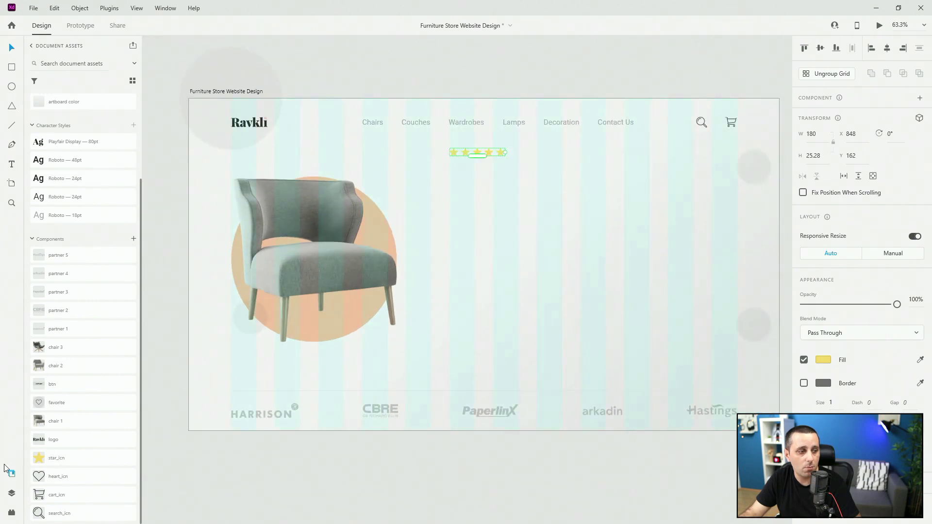
# - Rename the star grid layer as rating and move it between the chair 1 and partners layers
pyautogui.click(12, 493)
pyautogui.doubleClick(58, 83)
pyautogui.write('rating')
pyautogui.press('Return')
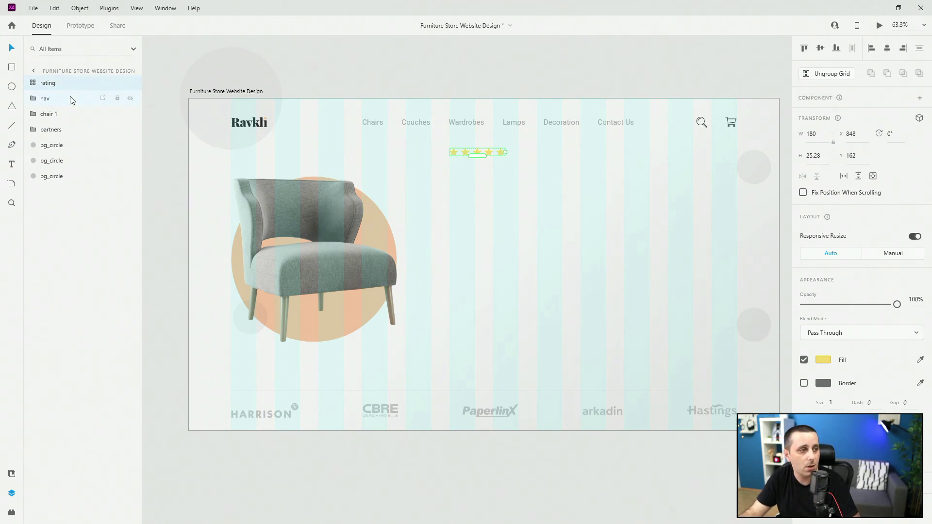
pyautogui.moveTo(60, 85); pyautogui.dragTo(68, 120)
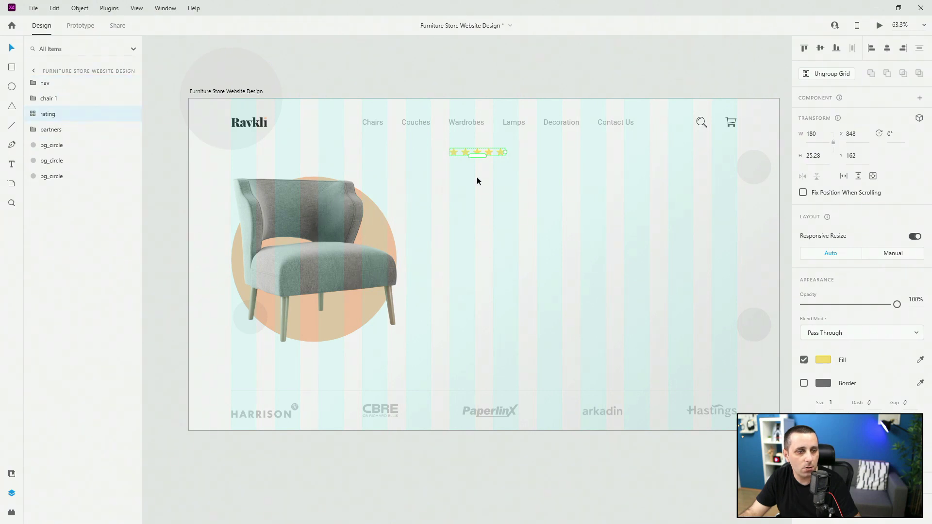
# - Add the text "5426 reviews" beside the star rating, on the same line as the stars
pyautogui.press('alt')
pyautogui.scroll(4, 511, 134)
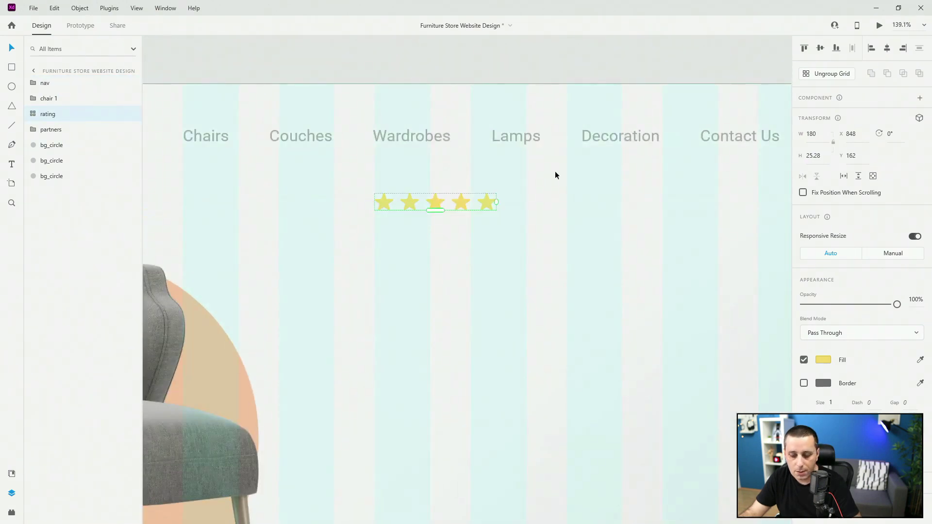
pyautogui.press('t')
pyautogui.click(529, 201)
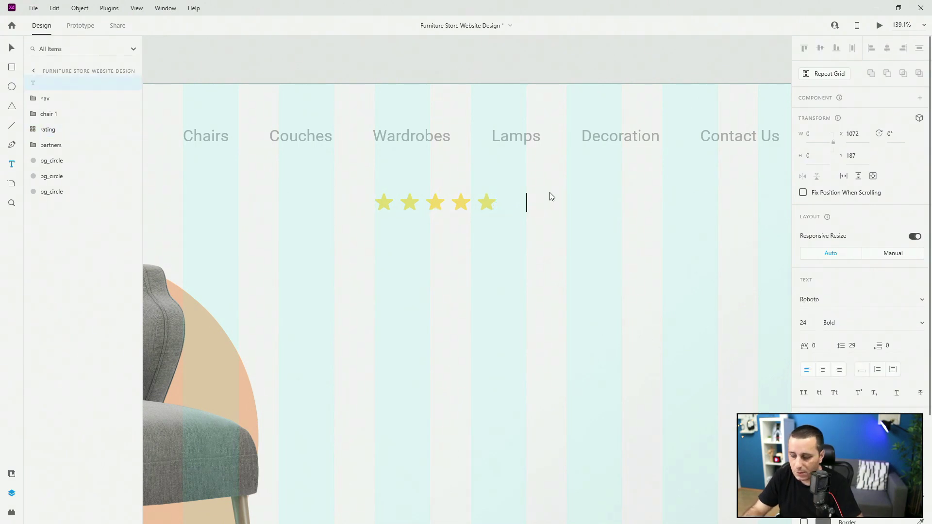
pyautogui.write('54')
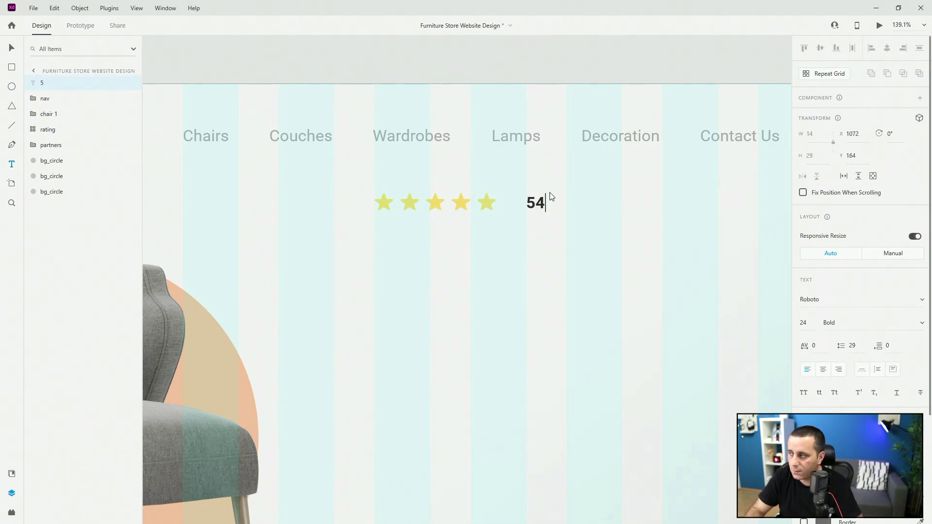
pyautogui.write('26 reviews')
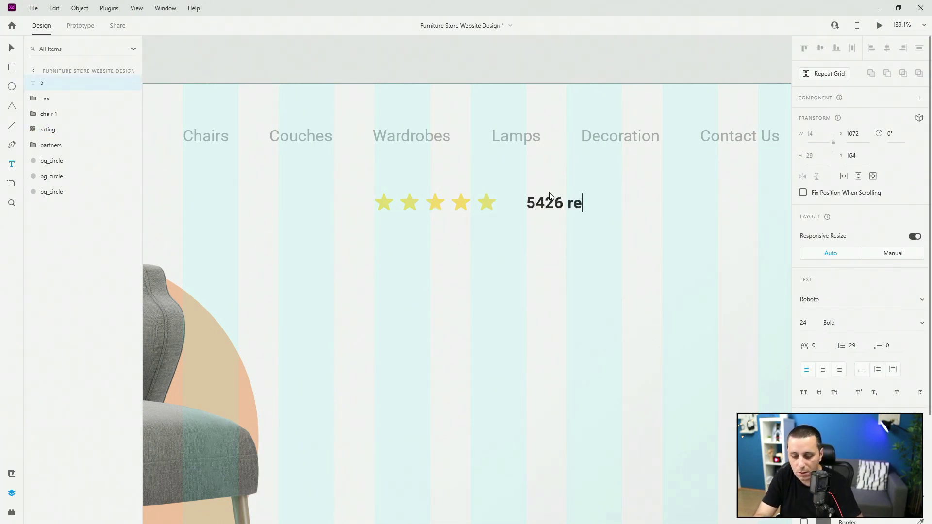
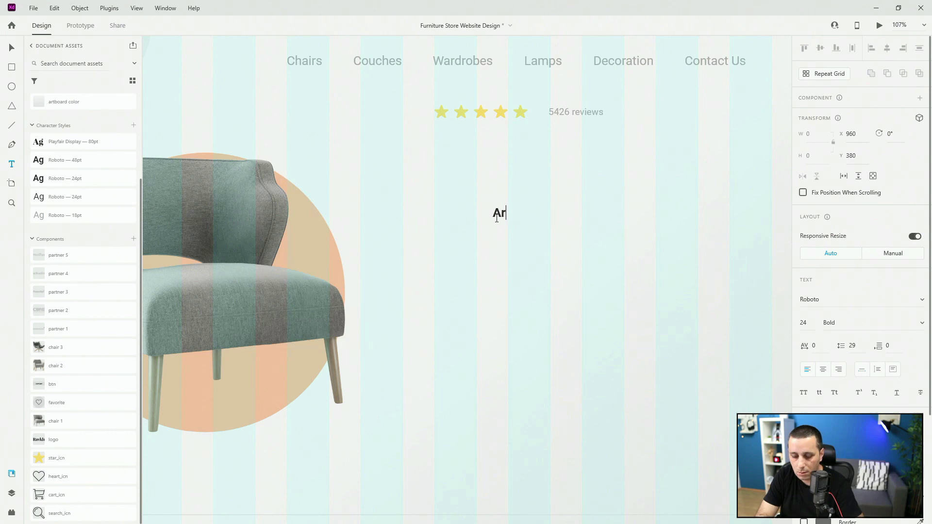
# - Add a two-line heading "Arcona Ministry" below the rating in the Playfair Display 80pt character style
pyautogui.press('Return')
pyautogui.write('Ministry')
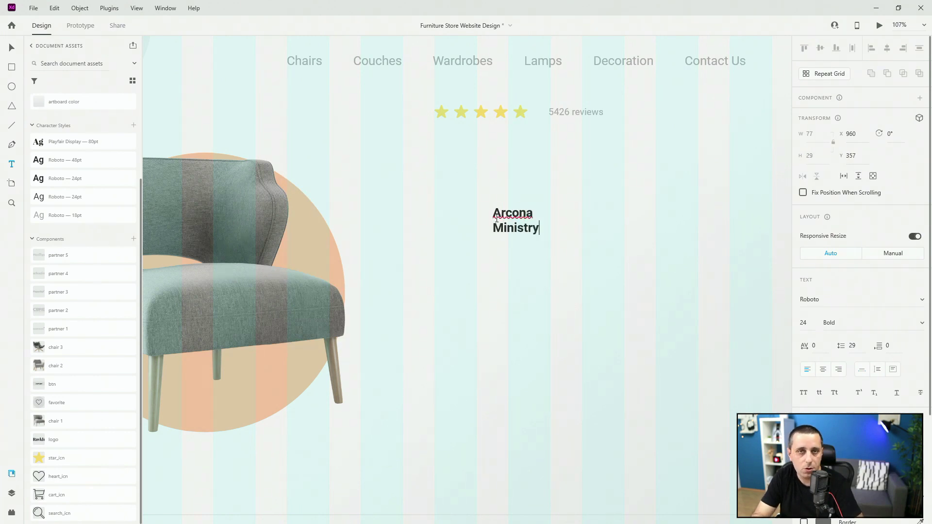
pyautogui.press('Escape')
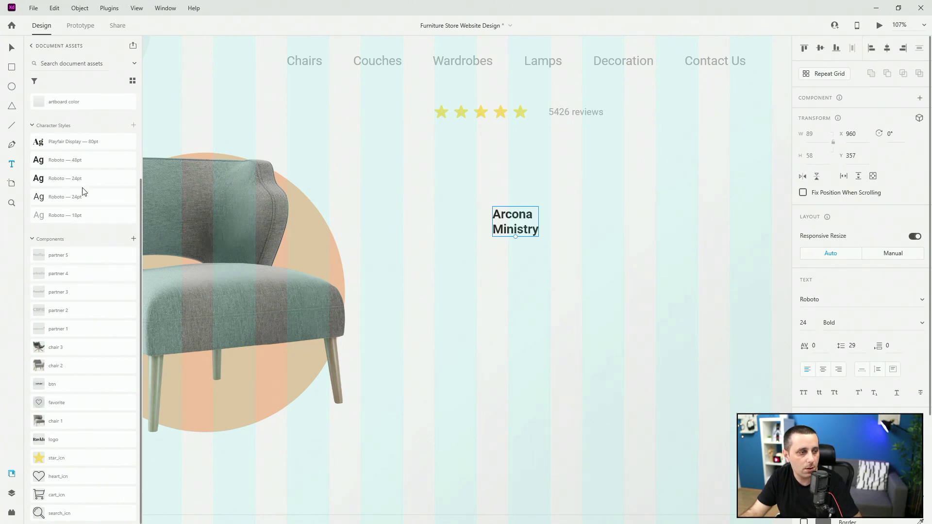
pyautogui.click(85, 142)
# - Move the Arcona Ministry heading into line with the stars, at X 848 and Y 227
pyautogui.click(12, 47)
pyautogui.moveTo(578, 209); pyautogui.dragTo(526, 159)
pyautogui.hotkey('shift', 'Down')
pyautogui.hotkey('shift', 'Down')
pyautogui.hotkey('shift', 'Down')
pyautogui.hotkey('shift', 'Down')
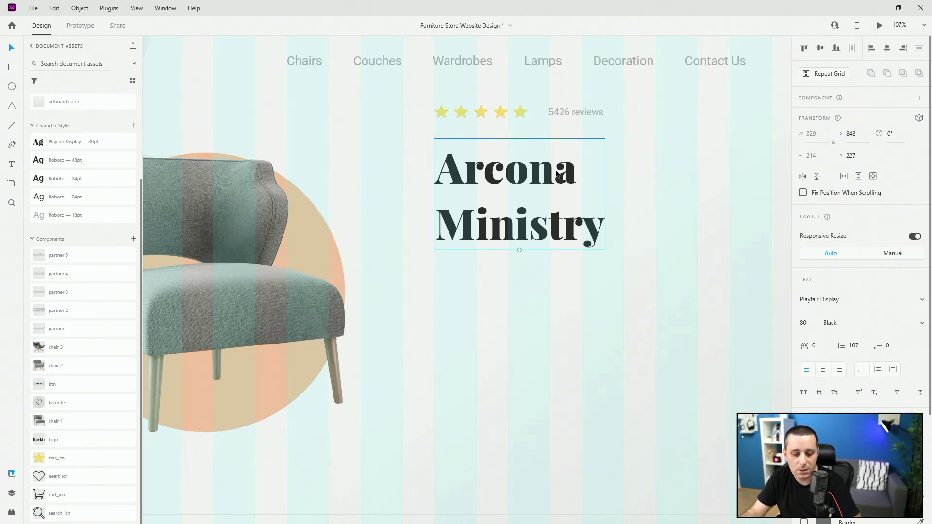
# - Duplicate the heading below itself and restyle the copy as Roboto 24pt Regular in the normal grey color
pyautogui.moveTo(555, 176); pyautogui.dragTo(557, 285)
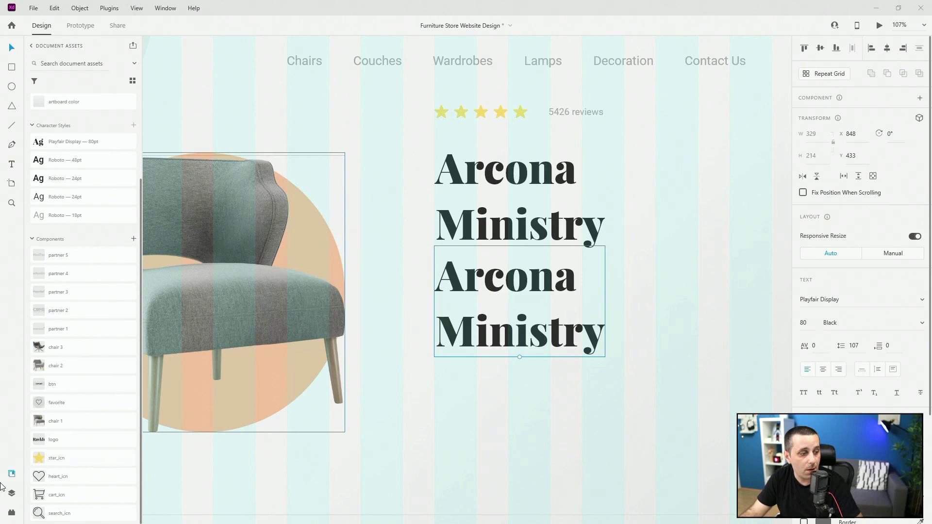
pyautogui.click(88, 196)
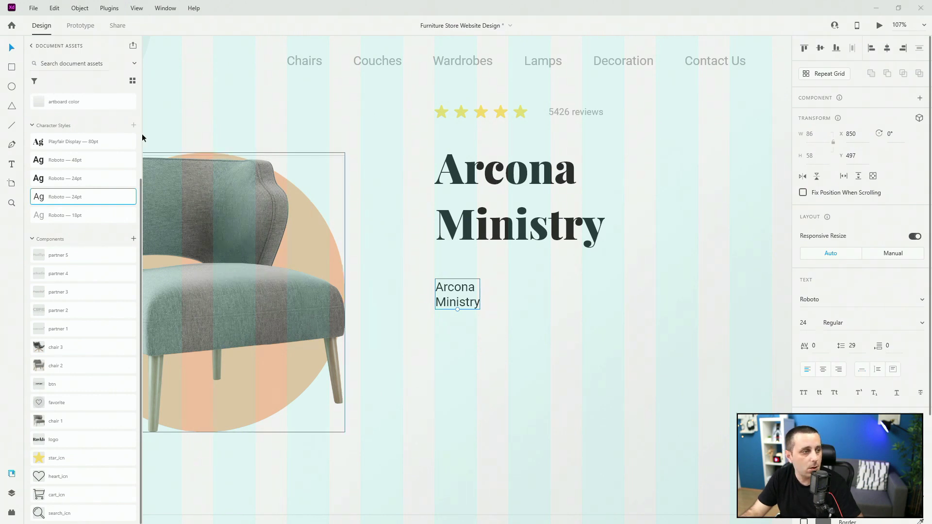
pyautogui.scroll(3, 70, 104)
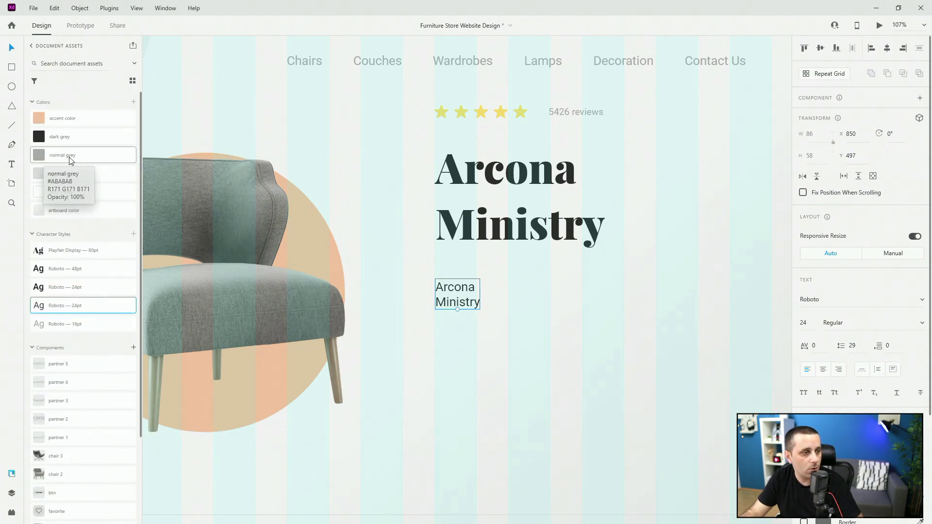
pyautogui.click(70, 161)
pyautogui.rightClick(70, 160)
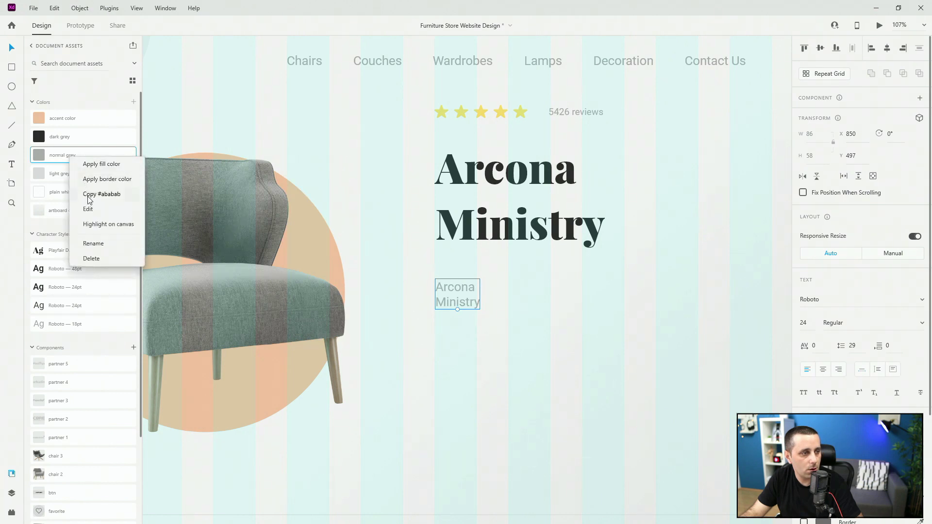
pyautogui.click(631, 320)
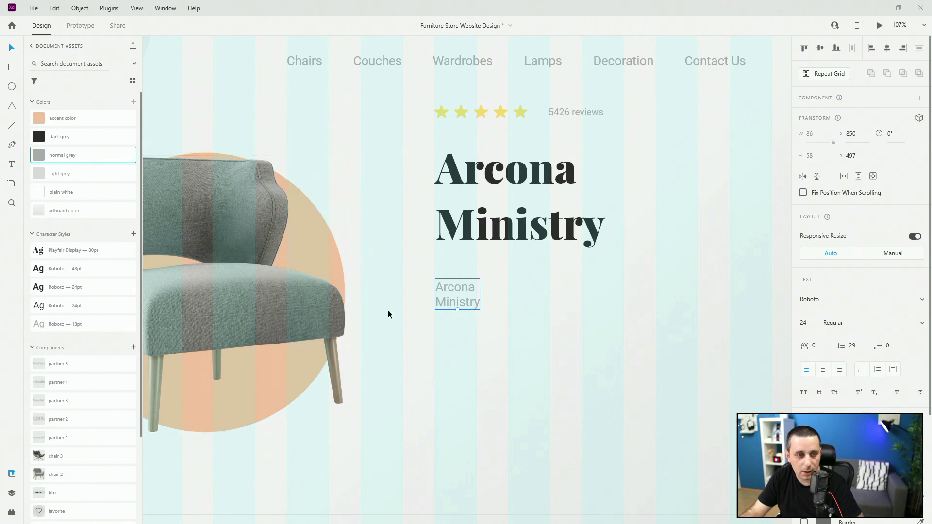
# - Replace the grey copy's text with "Perfect chair for your living room, bedroom or any other room, it will fit in nicely!" and move it to Y 481
pyautogui.doubleClick(473, 295)
pyautogui.write('Perfect chair for your living room, bedroom or any other room, it will fit in nicely!')
pyautogui.press('Escape')
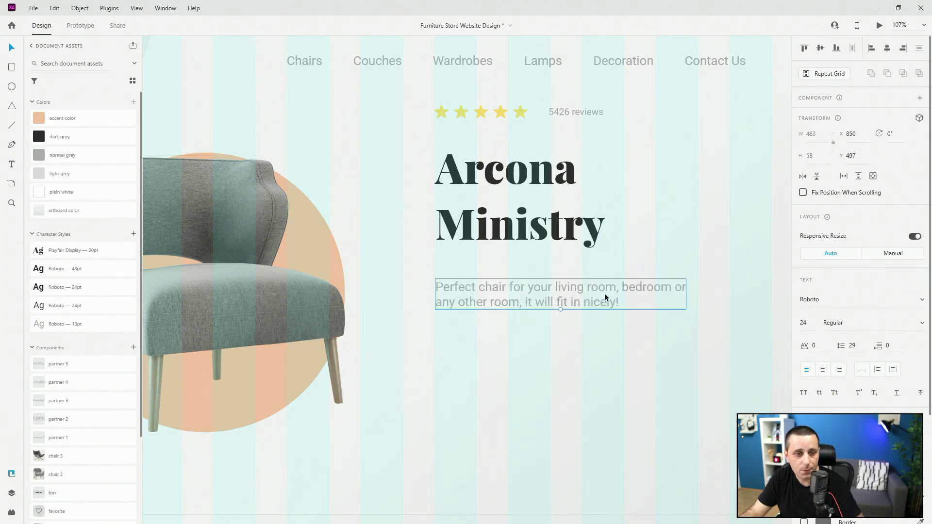
pyautogui.moveTo(604, 291); pyautogui.dragTo(600, 283)
# - Try moving the heading and description together closer to the star rating, up to Y 187
pyautogui.click(570, 239)
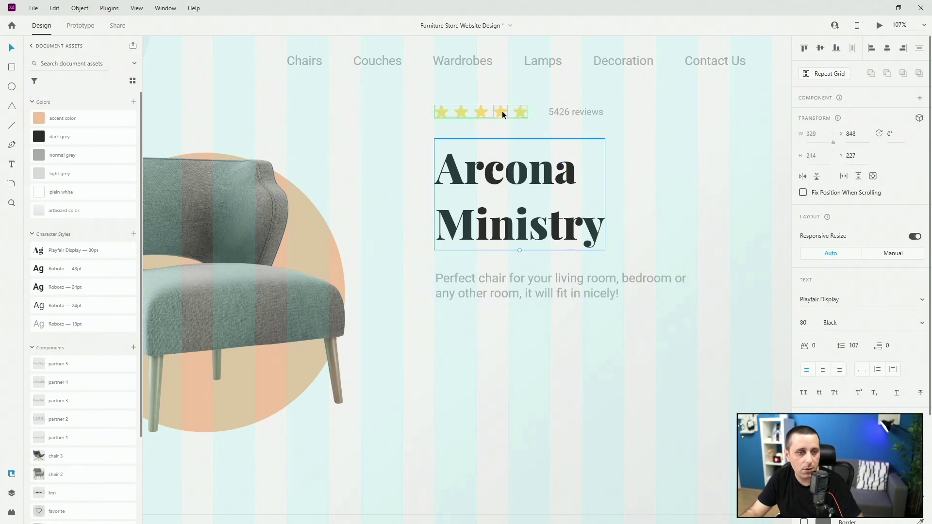
pyautogui.keyDown('shift'); pyautogui.click(544, 279); pyautogui.keyUp('shift')
pyautogui.moveTo(539, 188); pyautogui.dragTo(540, 168)
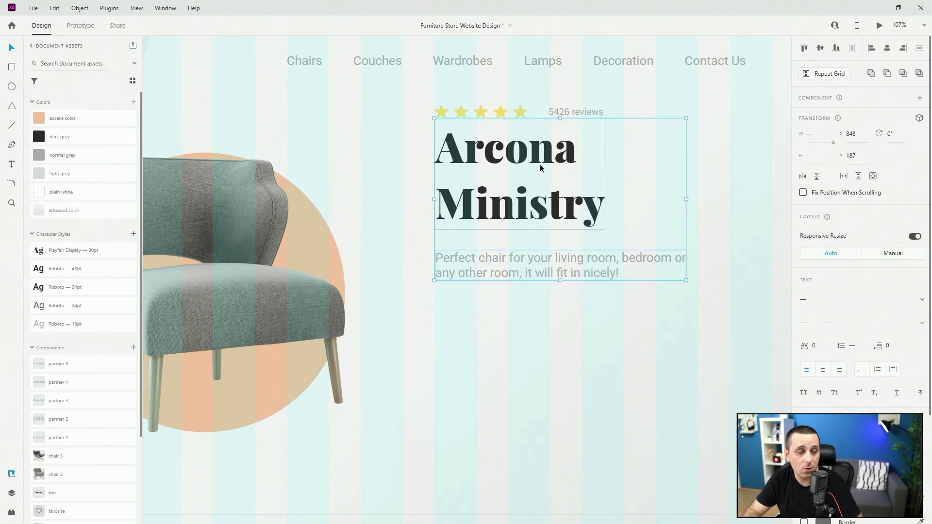
pyautogui.hotkey('ctrl', 'z')
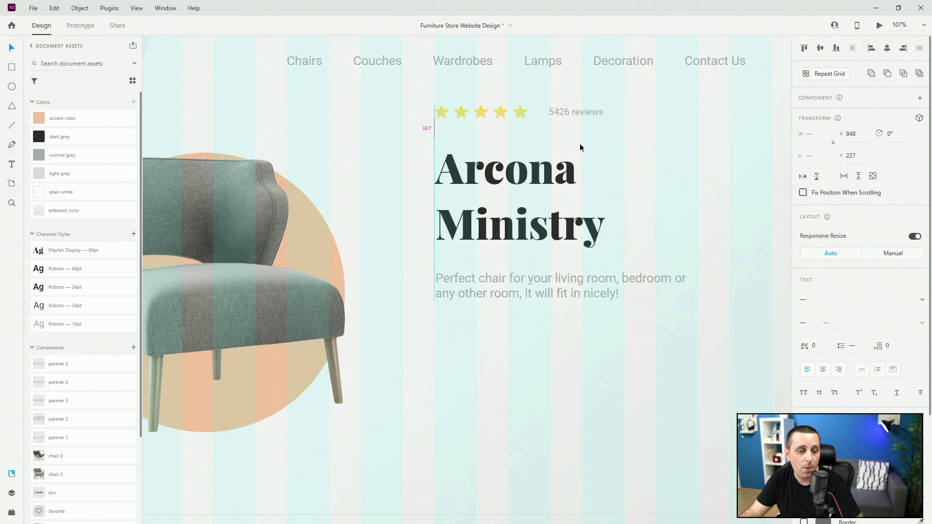
# - Rewrap the chair description so that the word "or" begins its second line
pyautogui.click(569, 371)
pyautogui.click(554, 293)
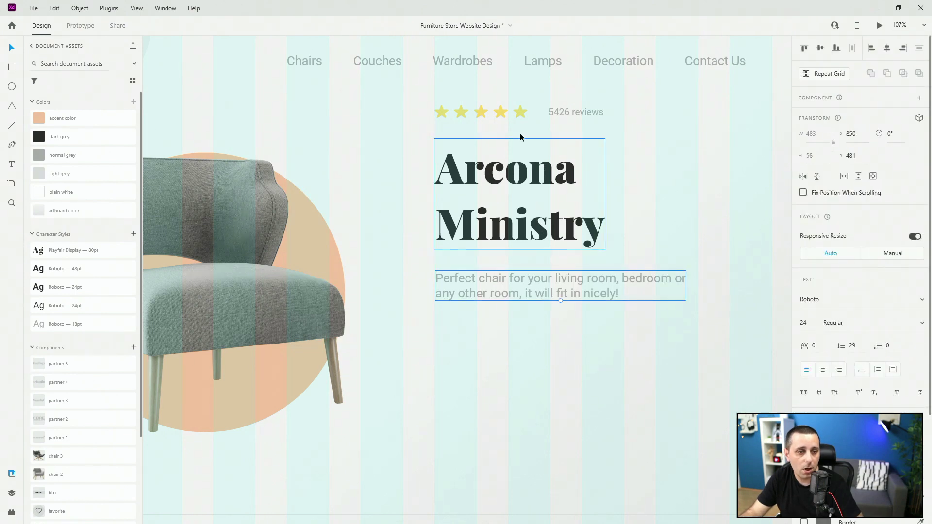
pyautogui.scroll(-5, 507, 240)
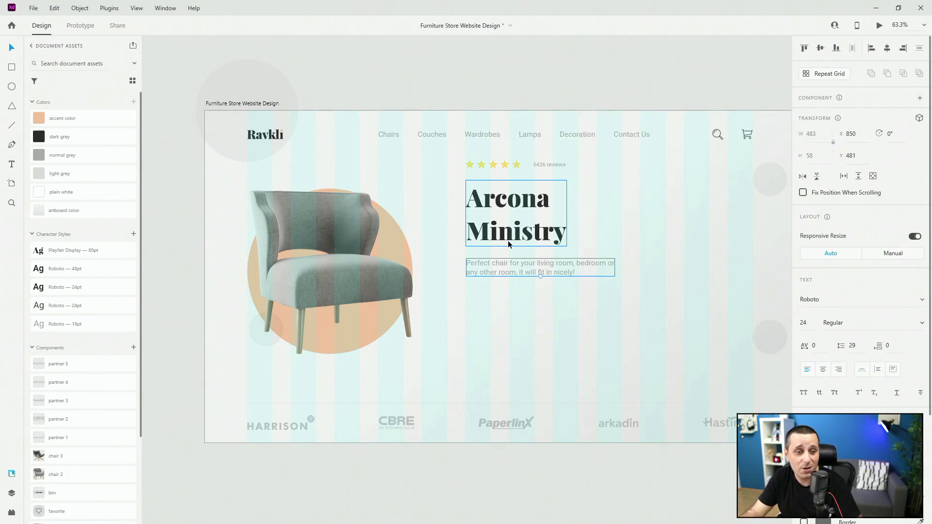
pyautogui.doubleClick(611, 265)
pyautogui.click(611, 264)
pyautogui.press('Return')
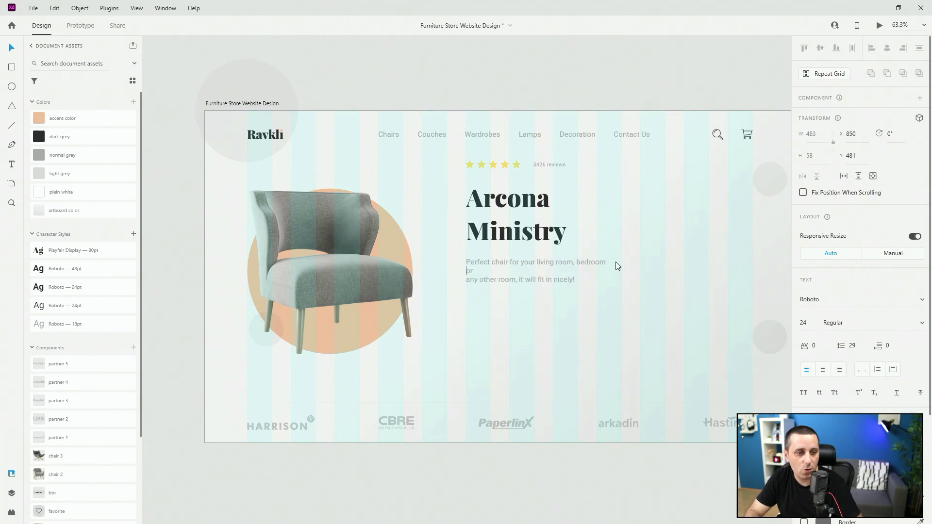
pyautogui.press('BackSpace')
pyautogui.press('Escape')
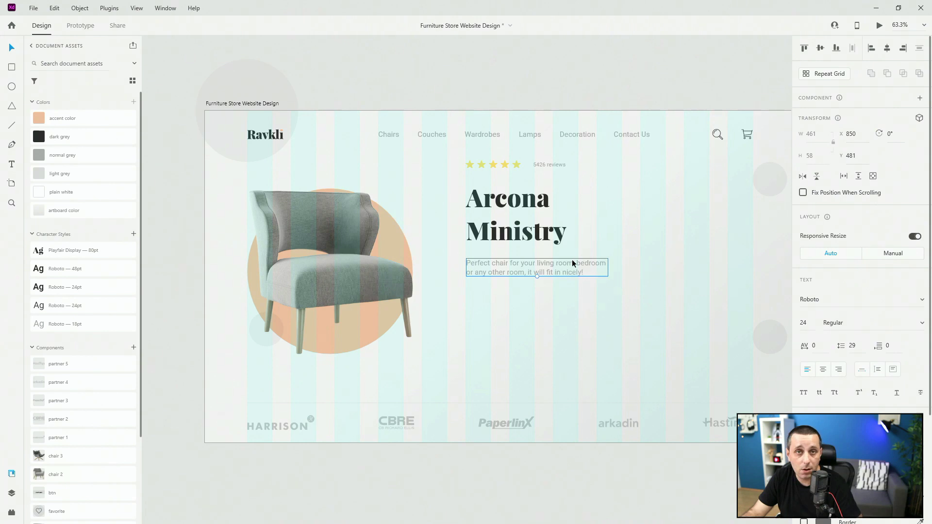
# - Add a "$245" price from a copy of the description at X 850 and Y 579, using the Roboto 48pt character style
pyautogui.scroll(5, 554, 274)
pyautogui.moveTo(543, 214); pyautogui.dragTo(539, 264)
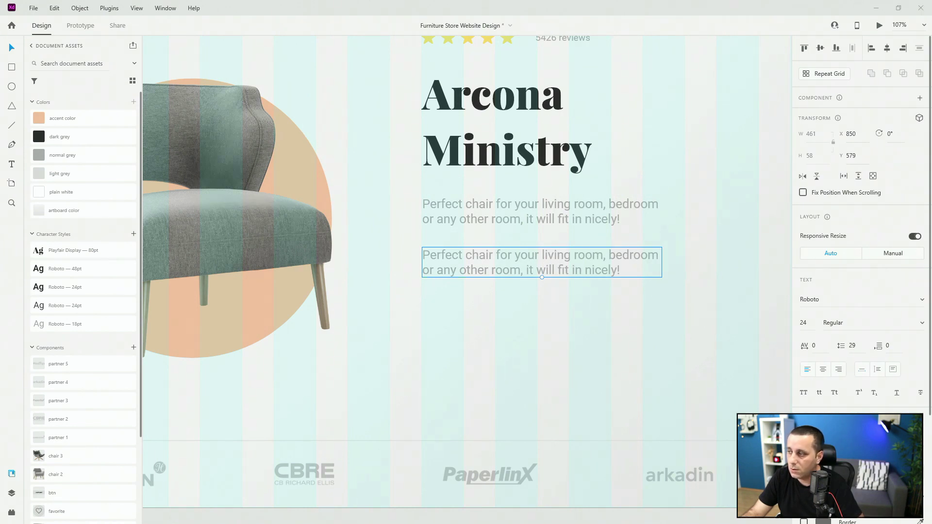
pyautogui.doubleClick(601, 262)
pyautogui.write('$245')
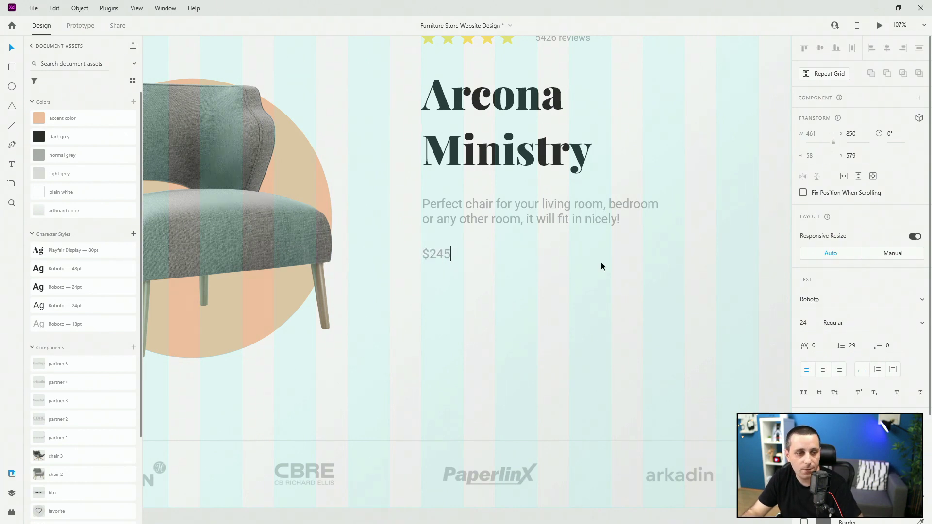
pyautogui.press('Escape')
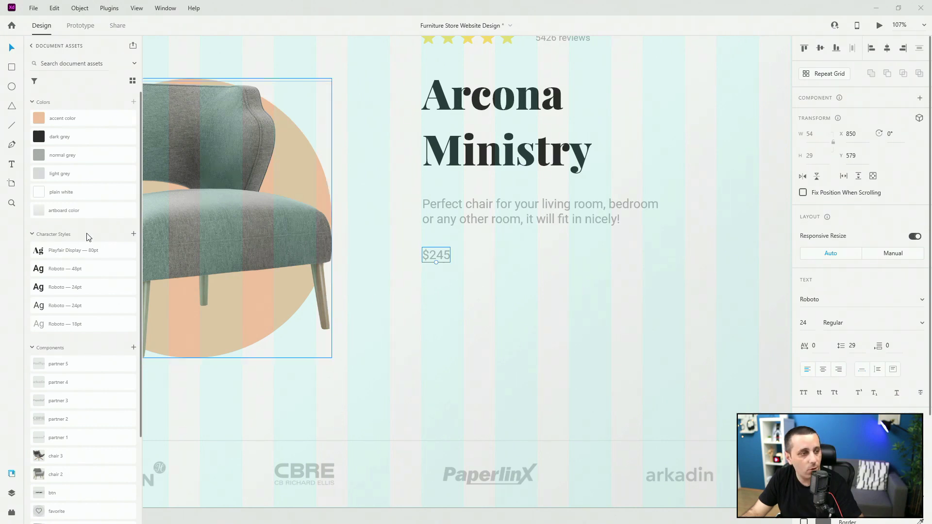
pyautogui.click(91, 268)
pyautogui.moveTo(447, 248); pyautogui.dragTo(447, 259)
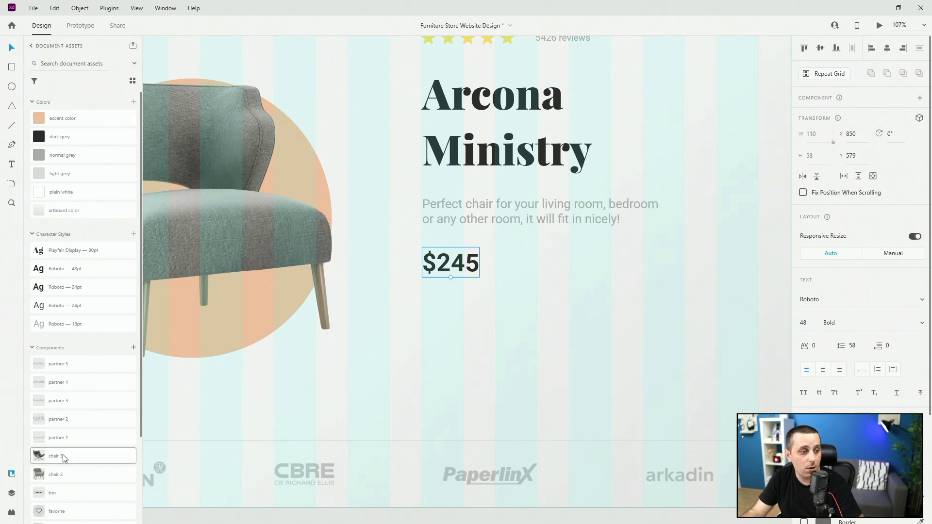
# - Place the favorite component from the document assets below the price, at X 848 and Y 709
pyautogui.scroll(-3, 65, 439)
pyautogui.moveTo(73, 410); pyautogui.dragTo(437, 338)
pyautogui.scroll(3, 467, 316)
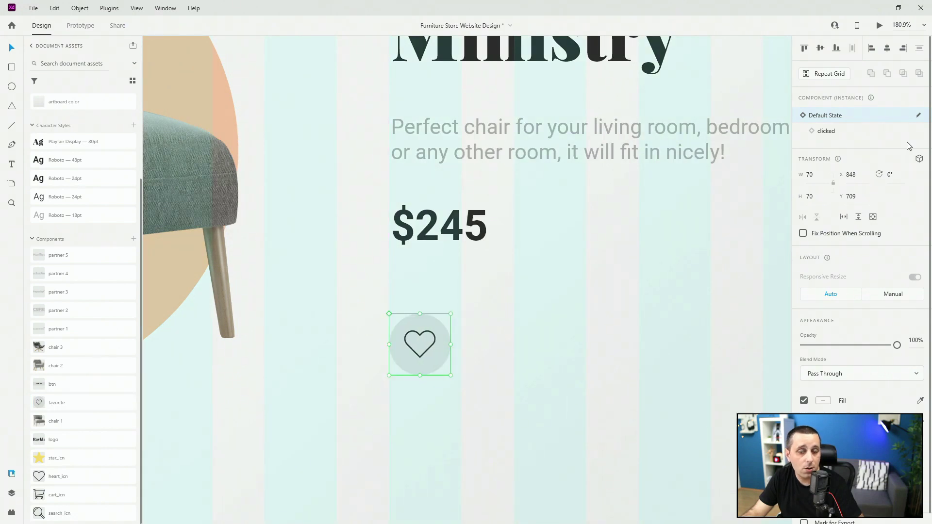
# - Compare the favorite button's default and clicked states
pyautogui.click(841, 134)
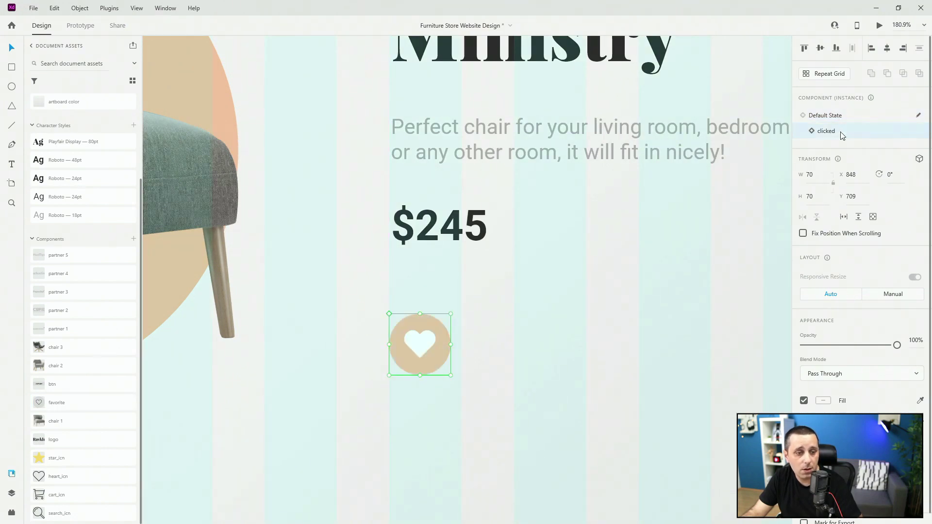
pyautogui.click(841, 118)
pyautogui.scroll(5, 412, 339)
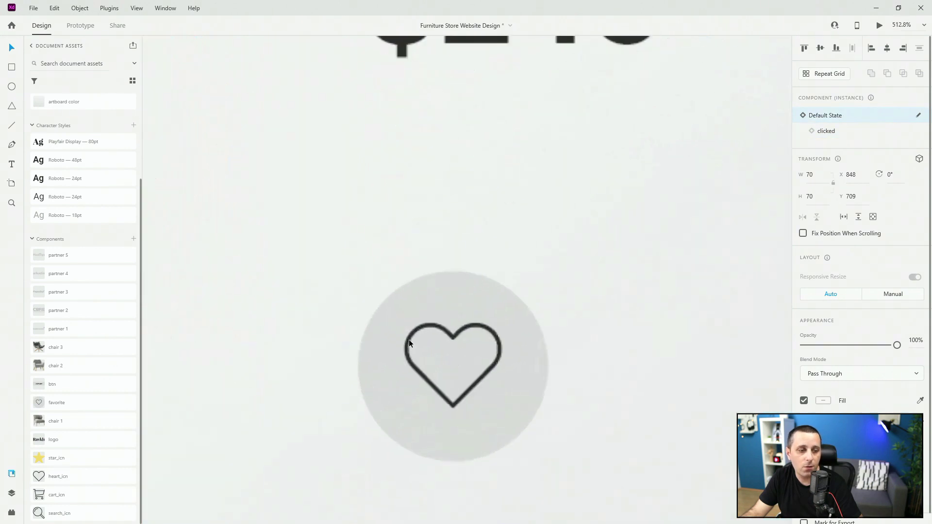
pyautogui.scroll(-1, 455, 296)
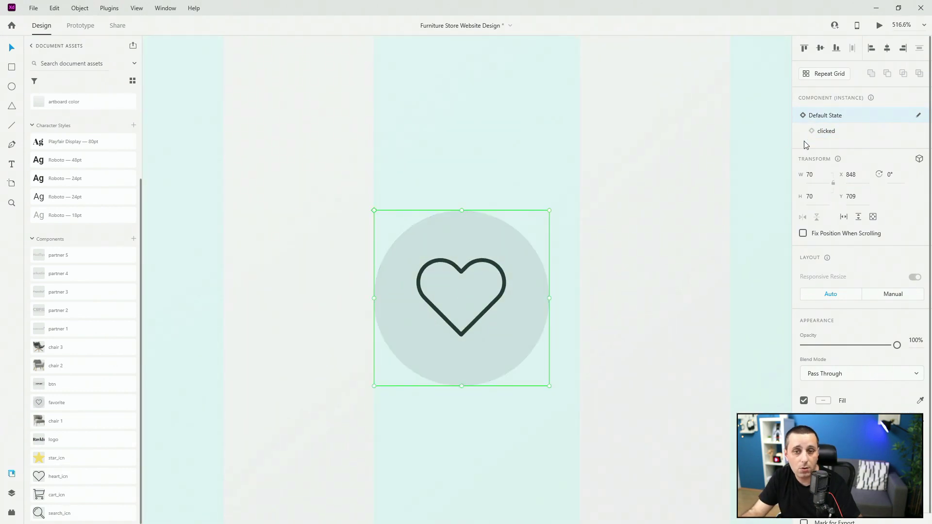
pyautogui.click(824, 135)
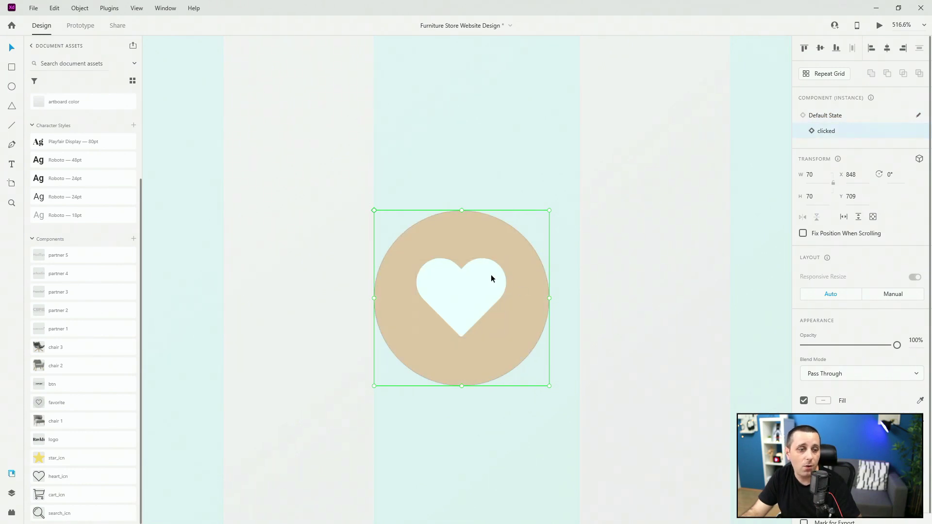
# - Return the favorite button to its default state and move it up to Y 697 below the price
pyautogui.click(849, 118)
pyautogui.scroll(-5, 340, 282)
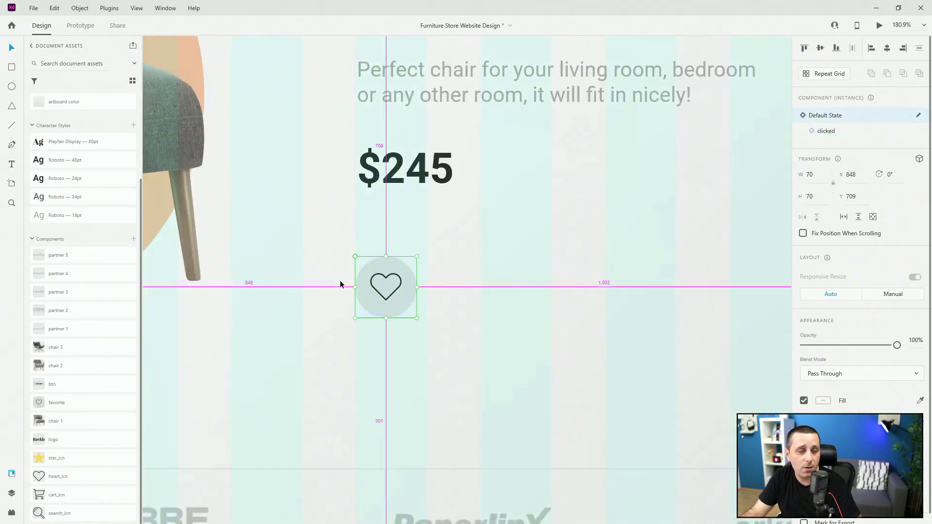
pyautogui.scroll(-1, 340, 284)
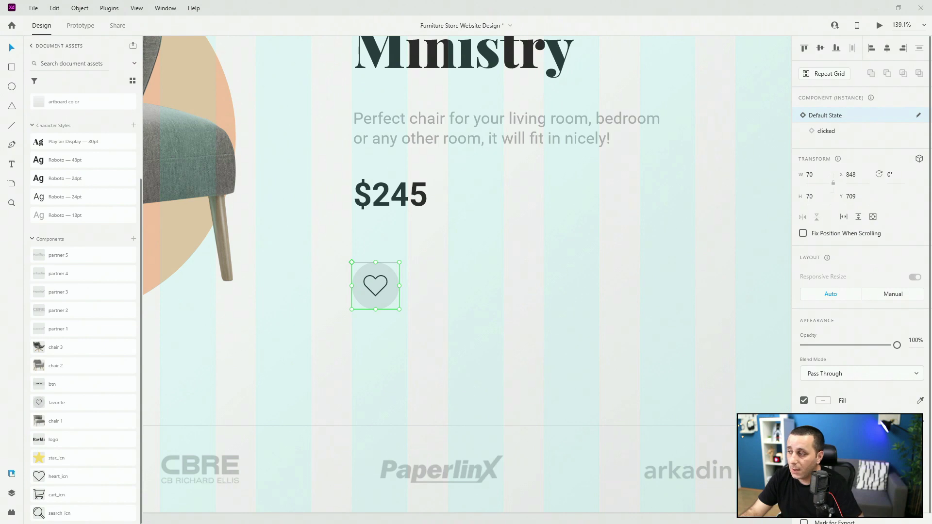
pyautogui.moveTo(383, 283); pyautogui.dragTo(382, 260)
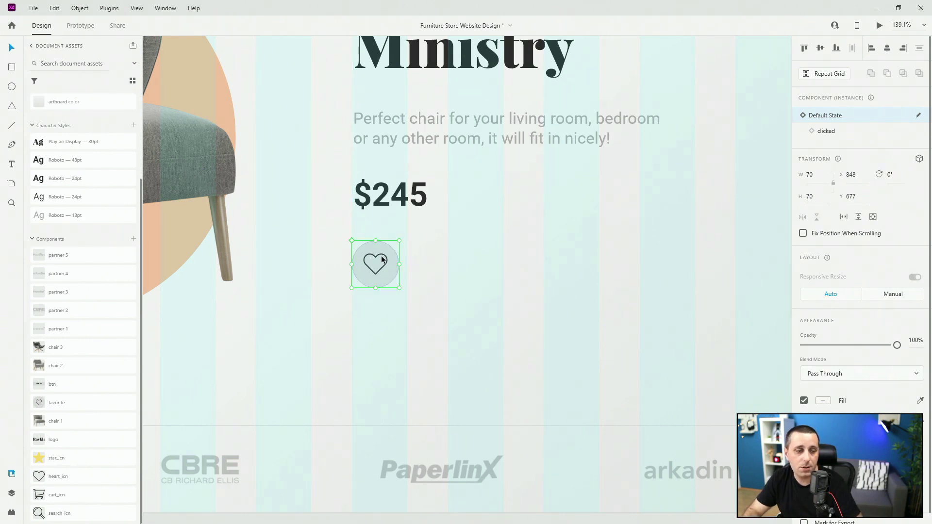
pyautogui.hotkey('shift', 'Down')
pyautogui.hotkey('shift', 'Down')
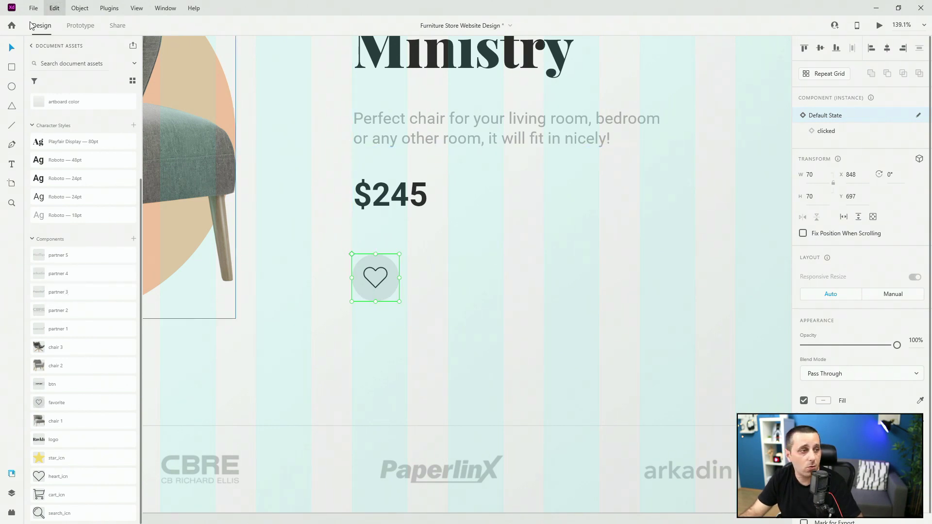
# - Draw a 224 by 70 rectangle beside the favorite button, at X 990 and Y 697
pyautogui.click(12, 68)
pyautogui.scroll(5, 499, 243)
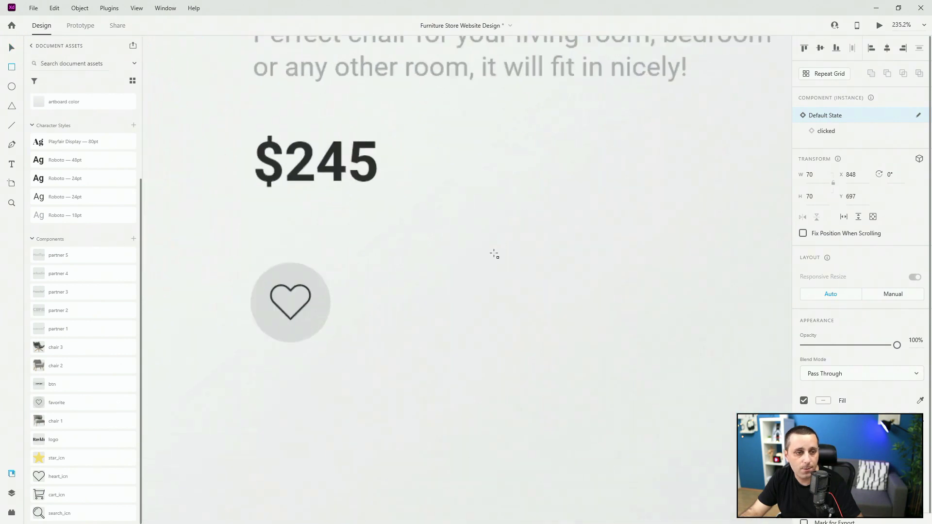
pyautogui.moveTo(411, 269)
pyautogui.mouseDown()
pyautogui.moveTo(505, 348)
pyautogui.moveTo(696, 332)
pyautogui.moveTo(668, 343)
pyautogui.mouseUp()
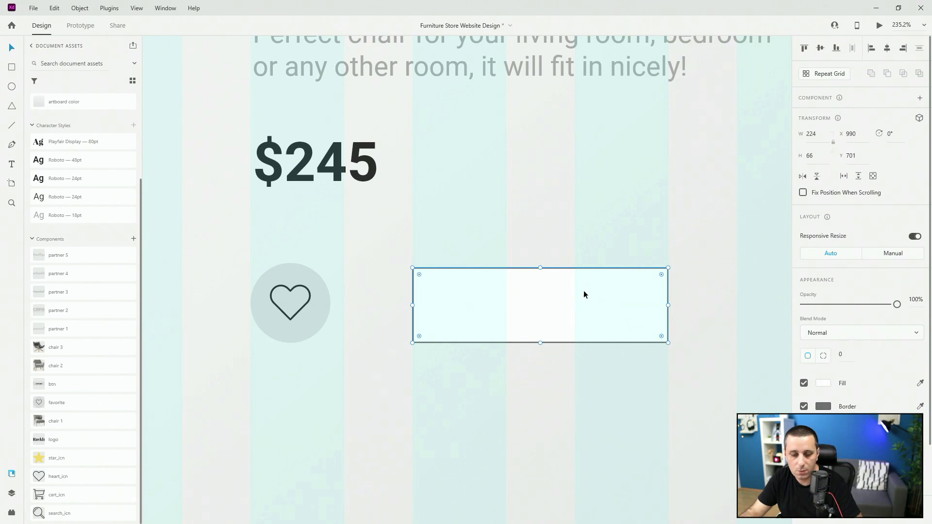
pyautogui.moveTo(541, 268); pyautogui.dragTo(542, 265)
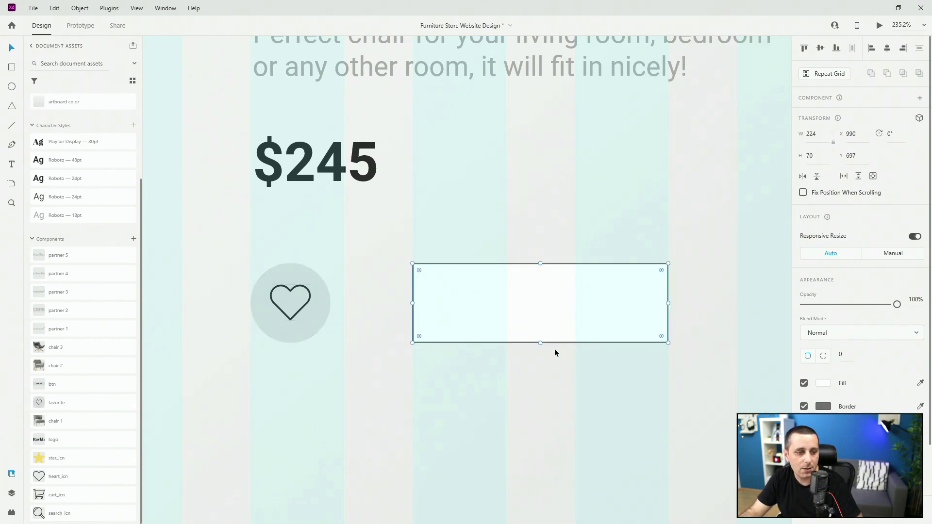
# - Add the text "Add To Cart" on the rectangle, using the regular-weight Roboto 24pt character style
pyautogui.press('t')
pyautogui.click(519, 302)
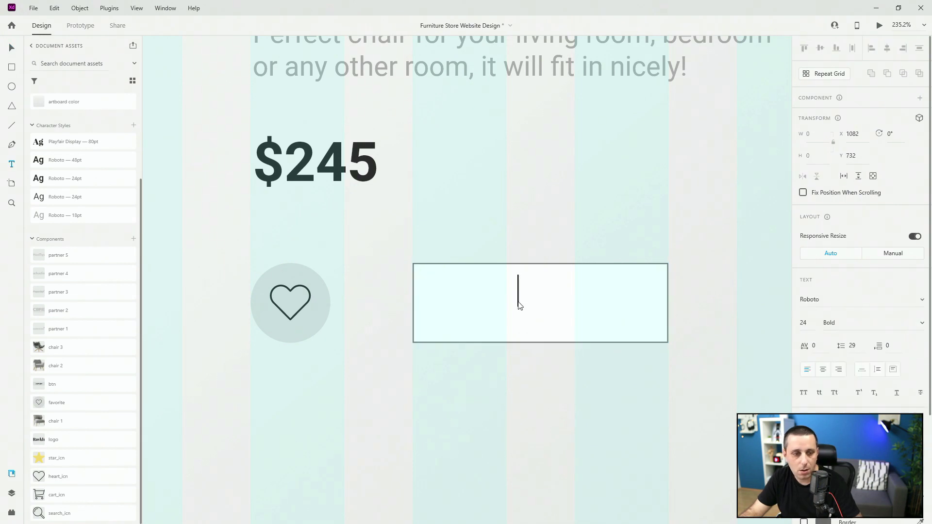
pyautogui.write('Add To Cartt')
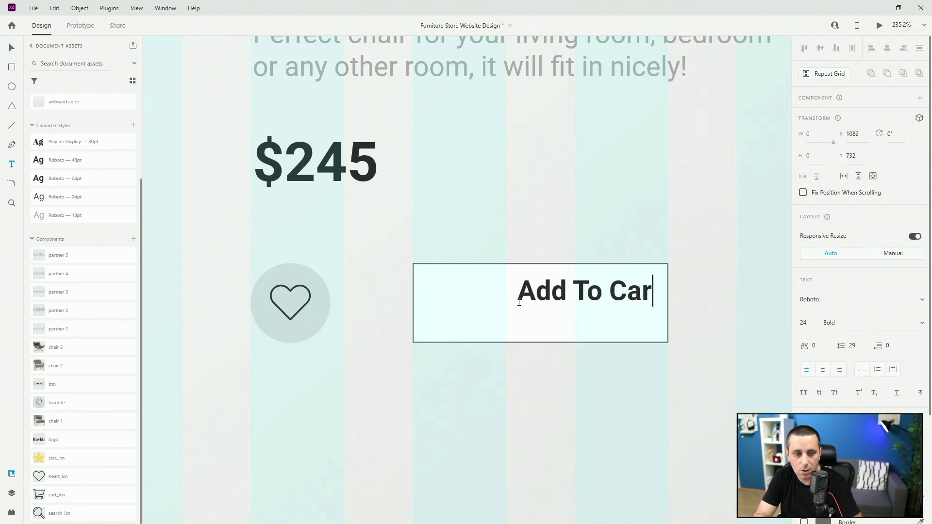
pyautogui.press('BackSpace')
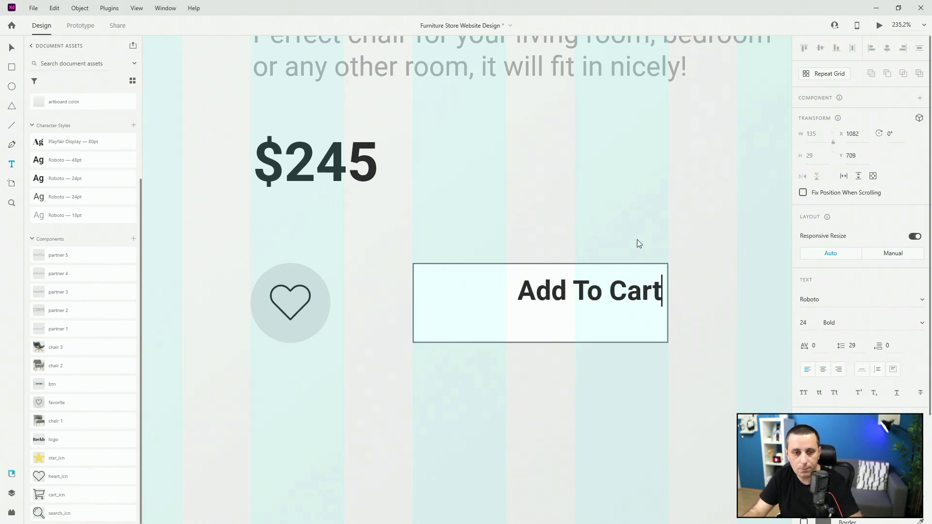
pyautogui.press('Escape')
pyautogui.click(82, 197)
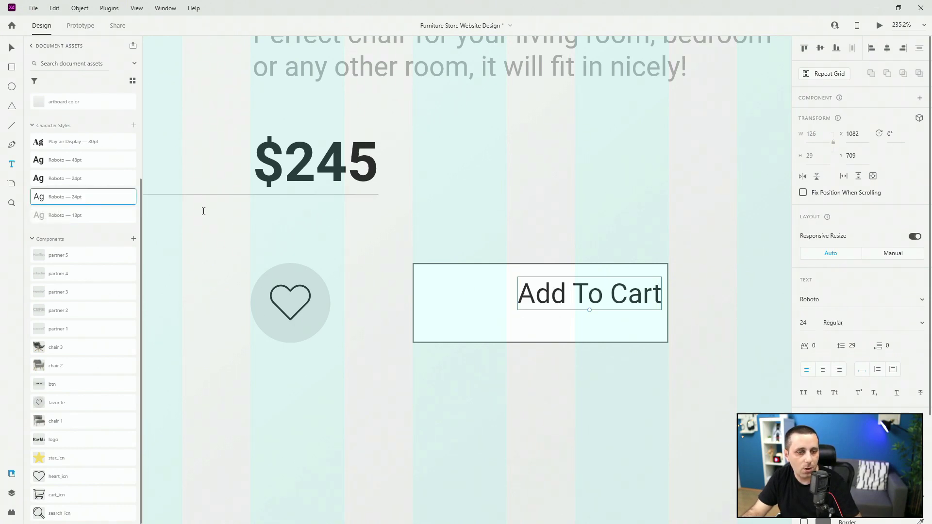
# - Center the "Add To Cart" text on the rectangle
pyautogui.moveTo(537, 291); pyautogui.dragTo(501, 301)
pyautogui.keyDown('shift'); pyautogui.click(641, 293); pyautogui.keyUp('shift')
pyautogui.click(887, 48)
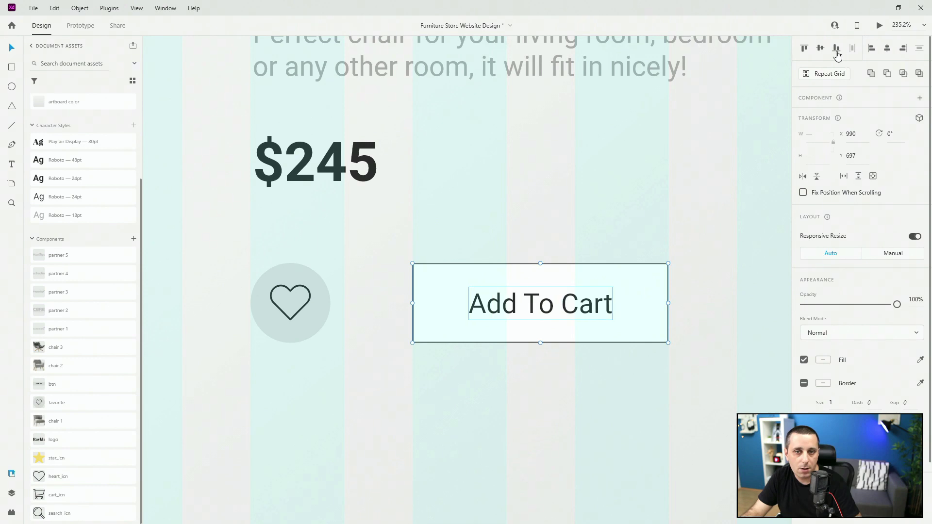
# - Rename the button's rectangle layer as btn_bg and group it with the "Add To Cart" text as btn
pyautogui.click(11, 493)
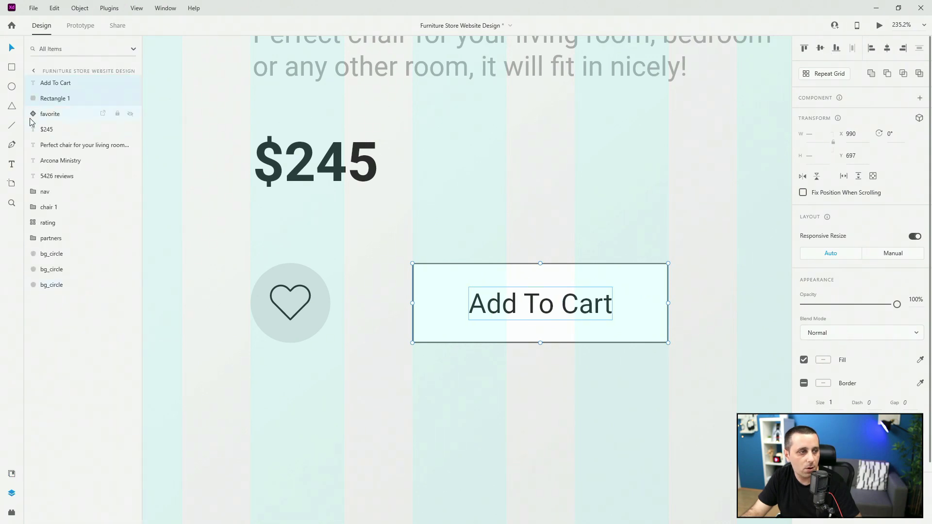
pyautogui.doubleClick(49, 100)
pyautogui.write('btn_bg')
pyautogui.press('Return')
pyautogui.keyDown('shift'); pyautogui.click(58, 84); pyautogui.keyUp('shift')
pyautogui.hotkey('ctrl', 'g')
pyautogui.doubleClick(49, 83)
pyautogui.write('bt')
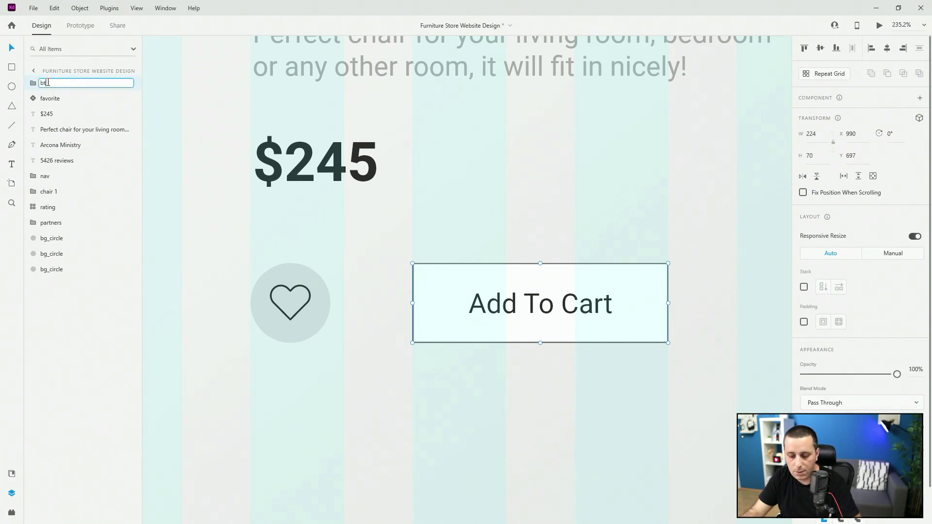
pyautogui.write('n')
pyautogui.press('Return')
# - Group the rating, reviews, heading, description, price and both buttons, and name the group content
pyautogui.scroll(-3, 547, 156)
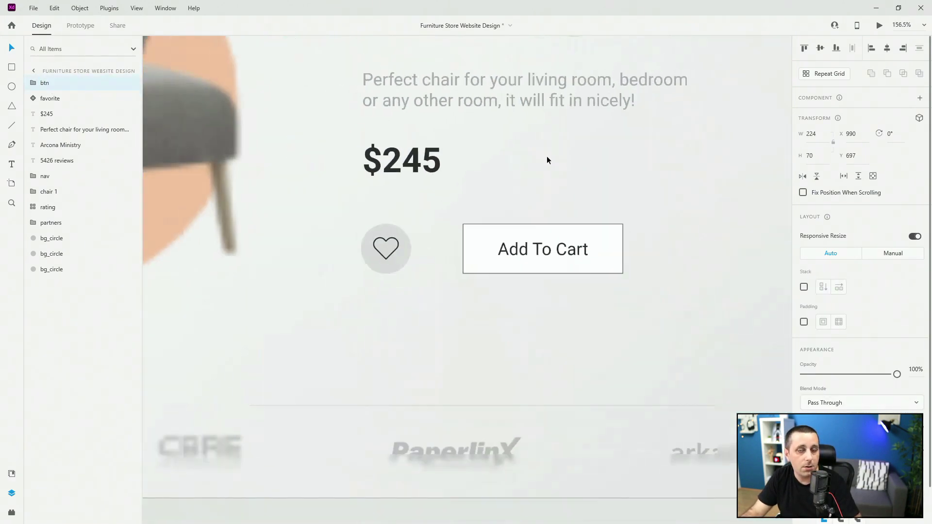
pyautogui.scroll(-2, 547, 160)
pyautogui.scroll(5, 541, 161)
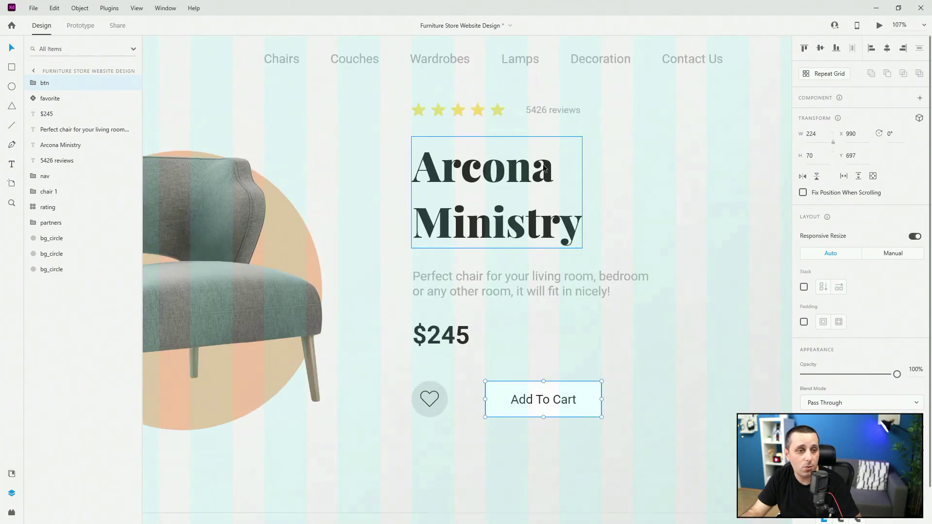
pyautogui.moveTo(641, 431); pyautogui.dragTo(416, 112)
pyautogui.hotkey('ctrl', 'g')
pyautogui.doubleClick(51, 83)
pyautogui.write('content')
pyautogui.press('Return')
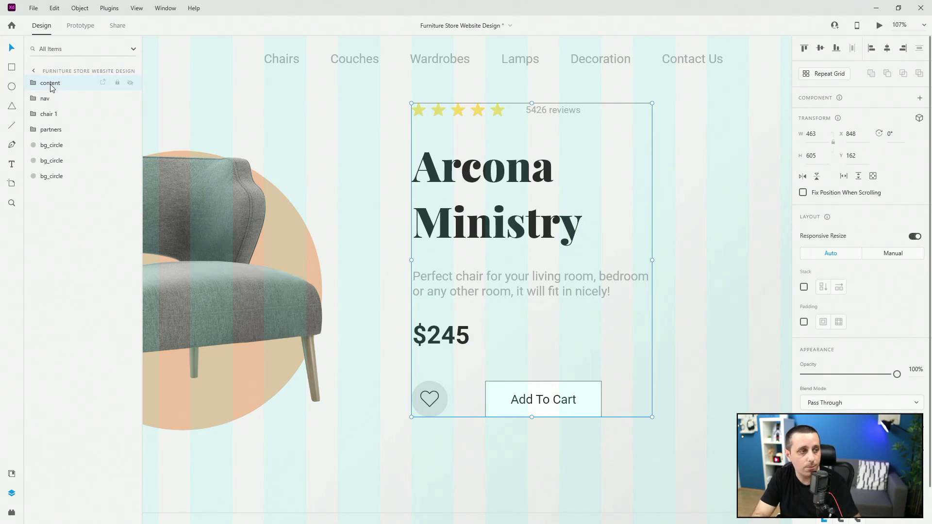
# - Move the content group between chair 1 and partners in the layer order, leaving it unlocked
pyautogui.moveTo(51, 86); pyautogui.dragTo(58, 121)
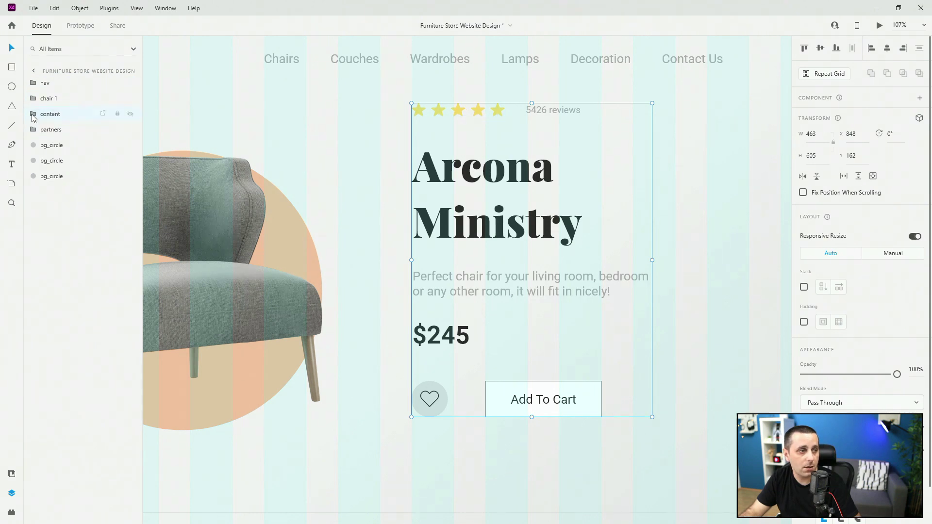
pyautogui.click(34, 115)
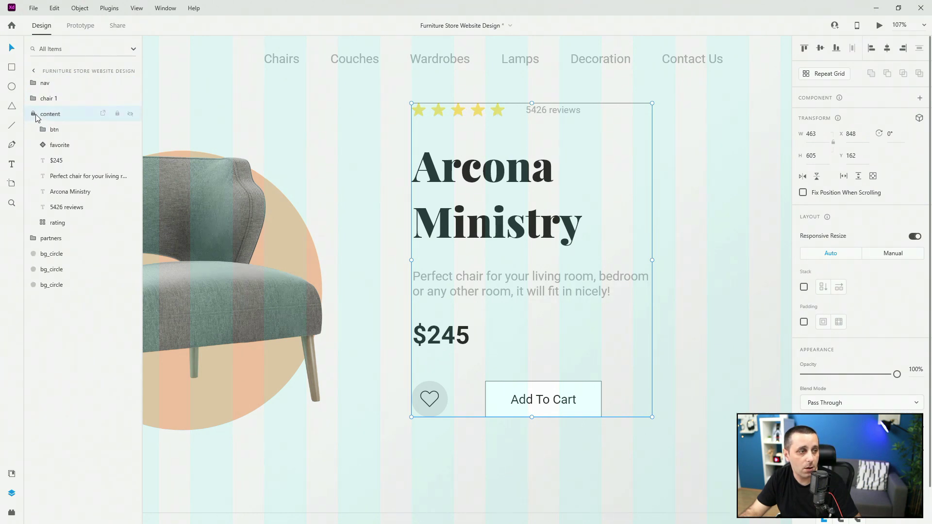
pyautogui.click(118, 114)
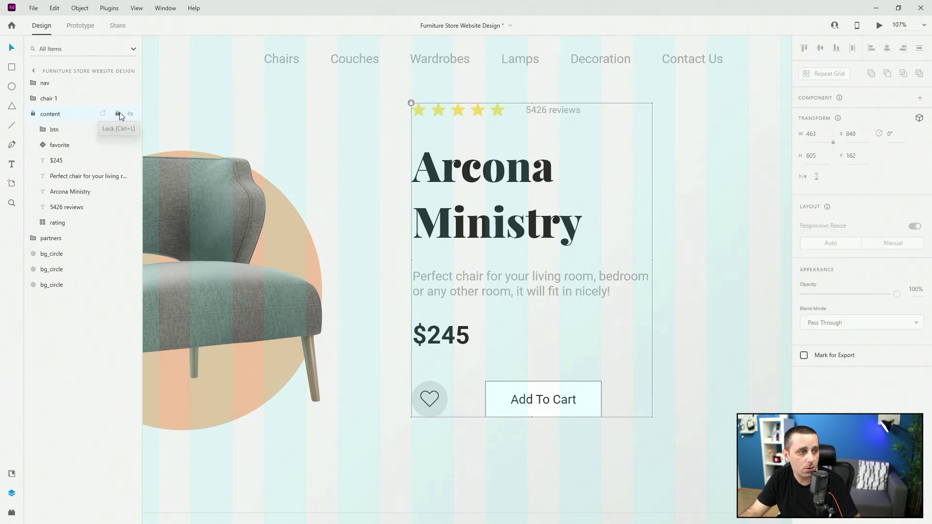
pyautogui.click(118, 114)
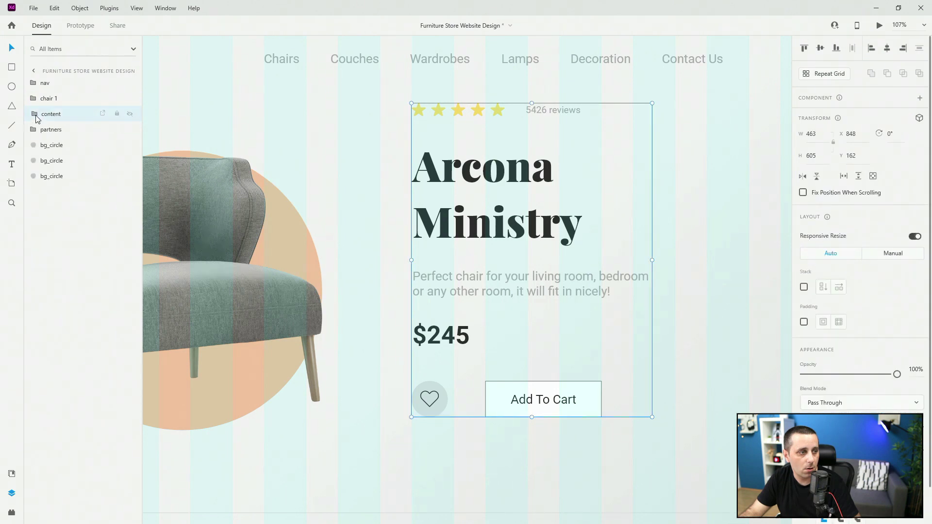
# - Reorder the content group's layers as rating, reviews, heading, description, price, favorite and btn
pyautogui.moveTo(70, 130); pyautogui.dragTo(69, 223)
pyautogui.keyDown('shift'); pyautogui.click(71, 130); pyautogui.keyUp('shift')
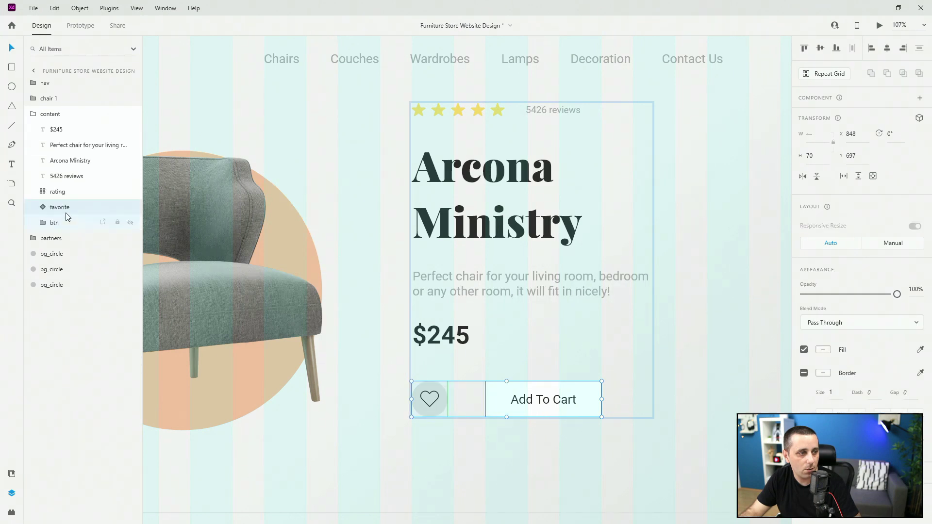
pyautogui.moveTo(59, 191)
pyautogui.mouseDown()
pyautogui.moveTo(70, 191)
pyautogui.moveTo(76, 160)
pyautogui.moveTo(72, 197)
pyautogui.mouseUp()
pyautogui.keyDown('shift'); pyautogui.click(74, 184); pyautogui.keyUp('shift')
pyautogui.keyDown('shift'); pyautogui.click(73, 189); pyautogui.keyUp('shift')
pyautogui.keyDown('shift'); pyautogui.click(68, 145); pyautogui.keyUp('shift')
pyautogui.moveTo(68, 148); pyautogui.dragTo(69, 128)
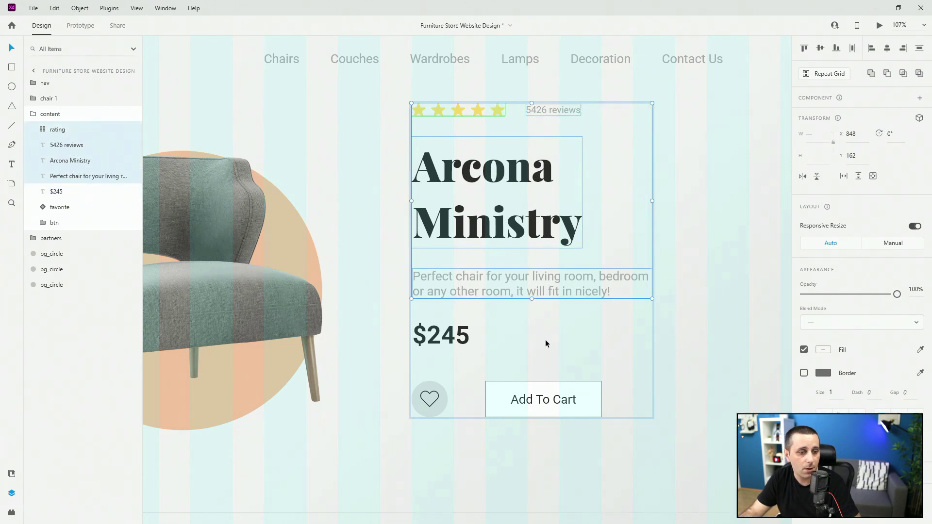
# - Fill the "Add To Cart" button's background with the light grey document color and remove its border
pyautogui.click(44, 223)
pyautogui.click(73, 254)
pyautogui.click(12, 475)
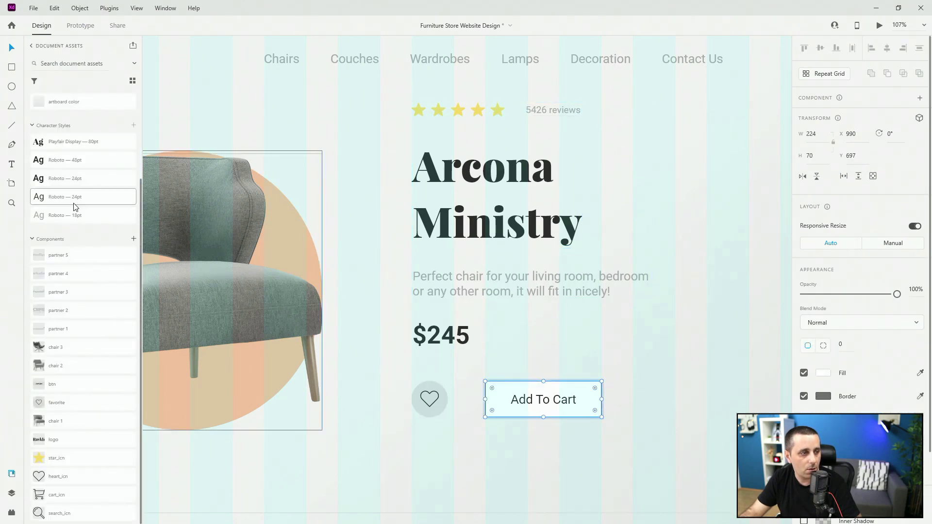
pyautogui.click(78, 178)
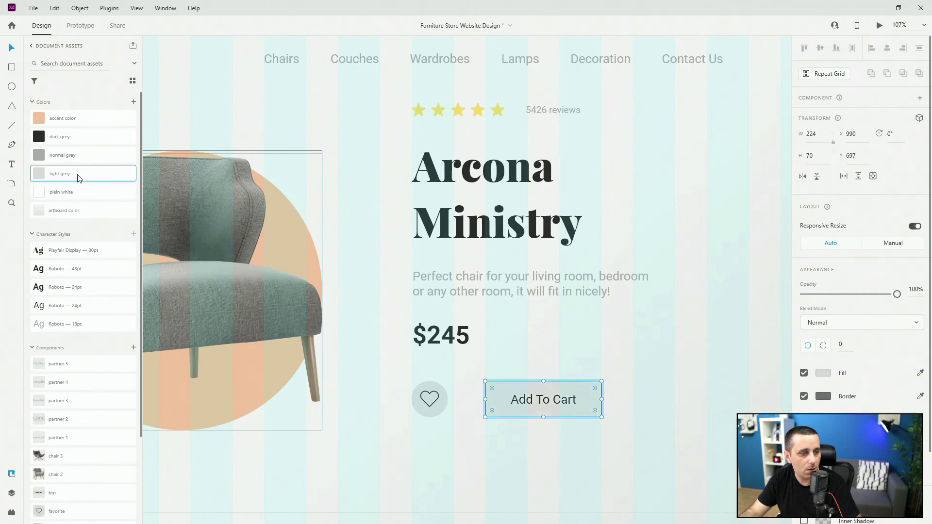
pyautogui.click(804, 396)
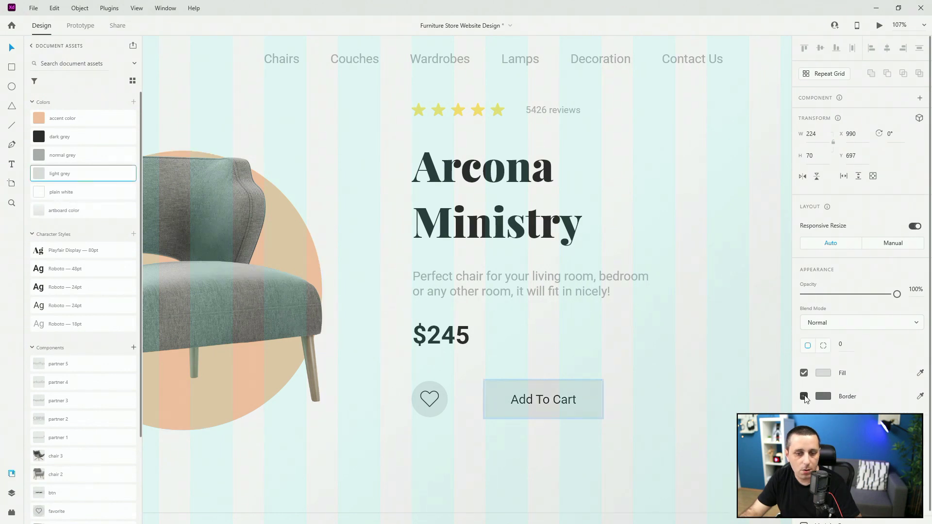
pyautogui.doubleClick(558, 406)
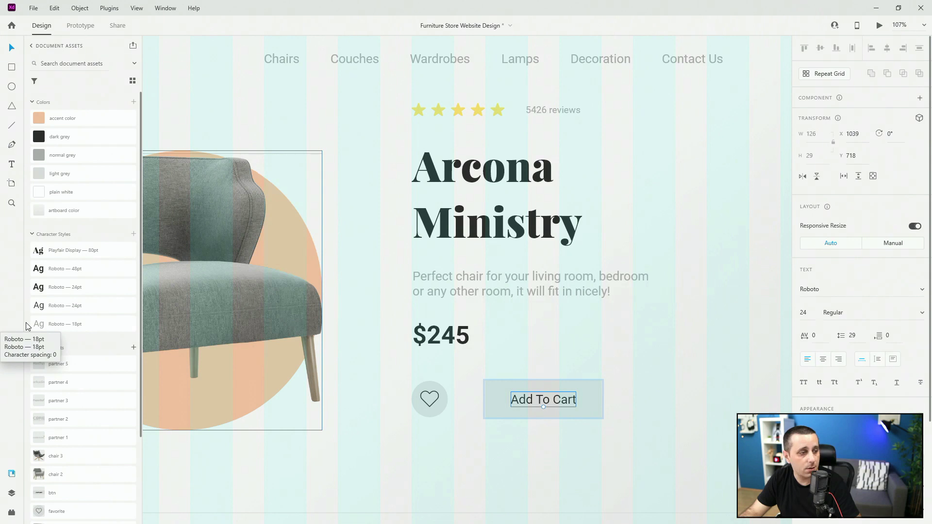
# - Turn the btn group into a component
pyautogui.click(11, 493)
pyautogui.click(57, 223)
pyautogui.hotkey('ctrl', 'k')
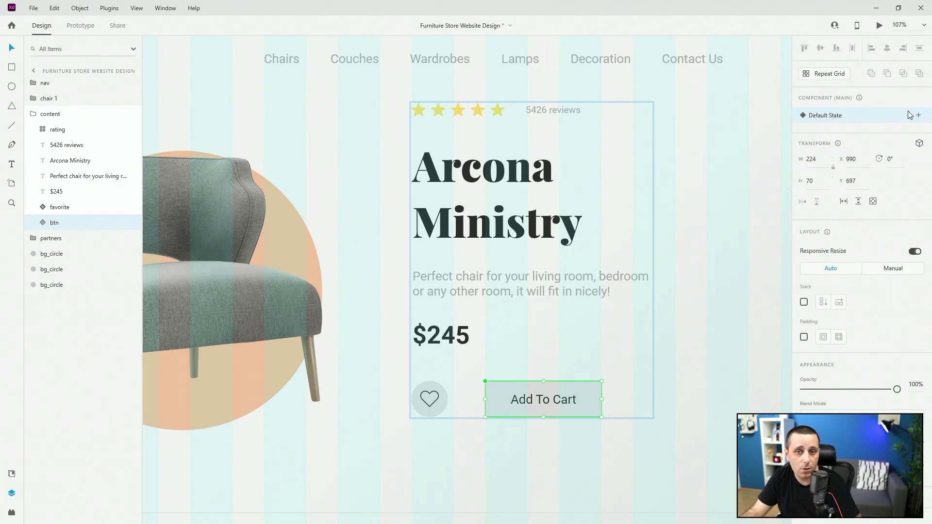
# - Delete the older btn component, listed below chair 2, from the document assets and return to the layers
pyautogui.click(10, 475)
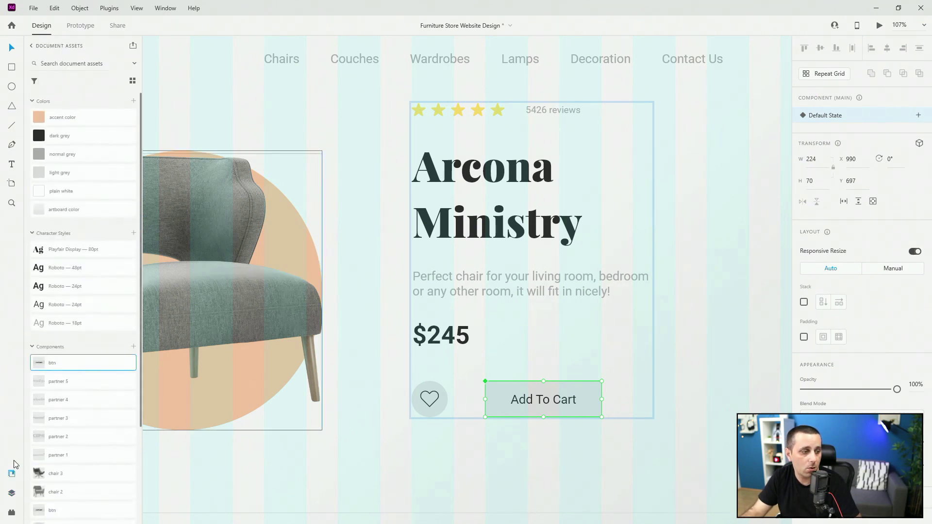
pyautogui.scroll(-3, 56, 386)
pyautogui.rightClick(61, 386)
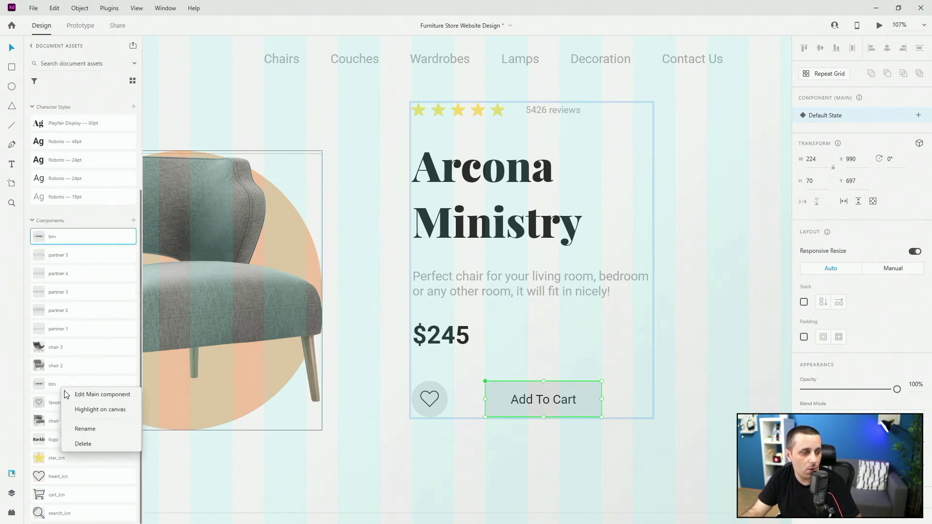
pyautogui.click(83, 443)
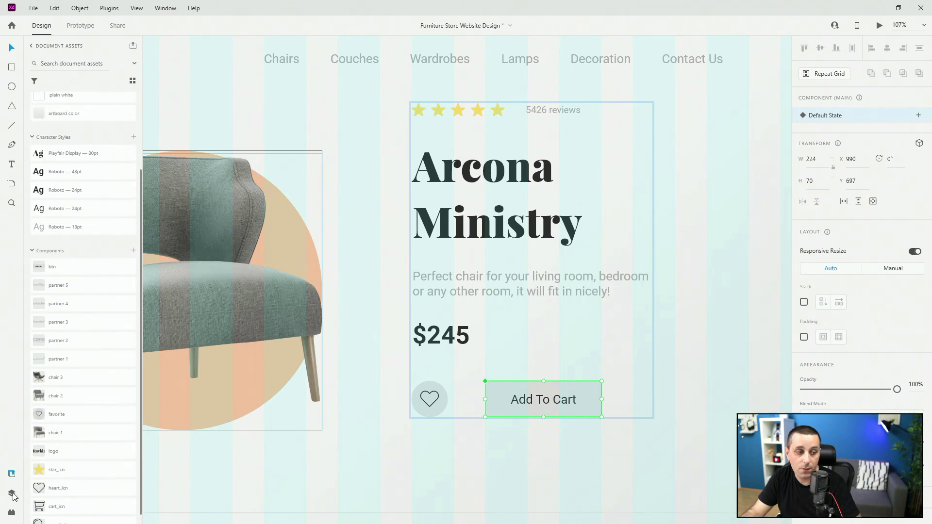
pyautogui.click(38, 490)
pyautogui.click(15, 495)
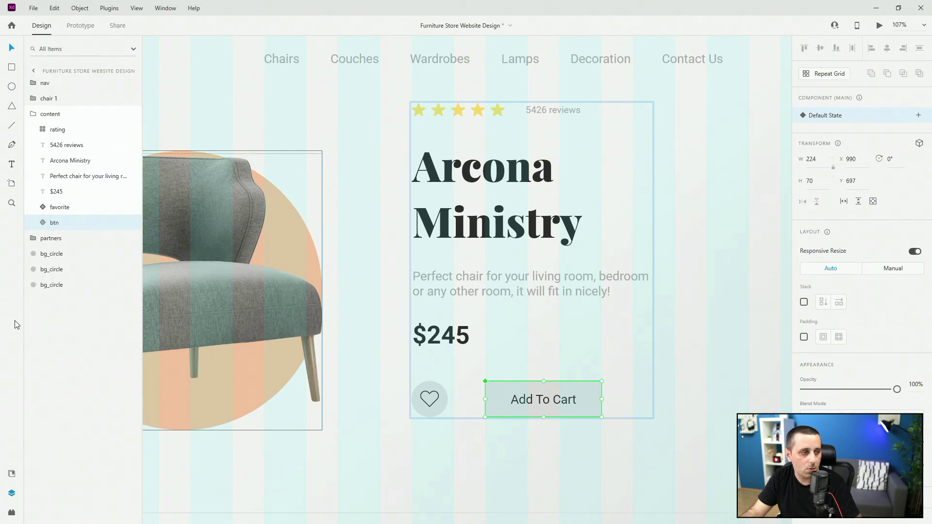
# - Add a Hover State named "hover" to the btn component
pyautogui.click(919, 116)
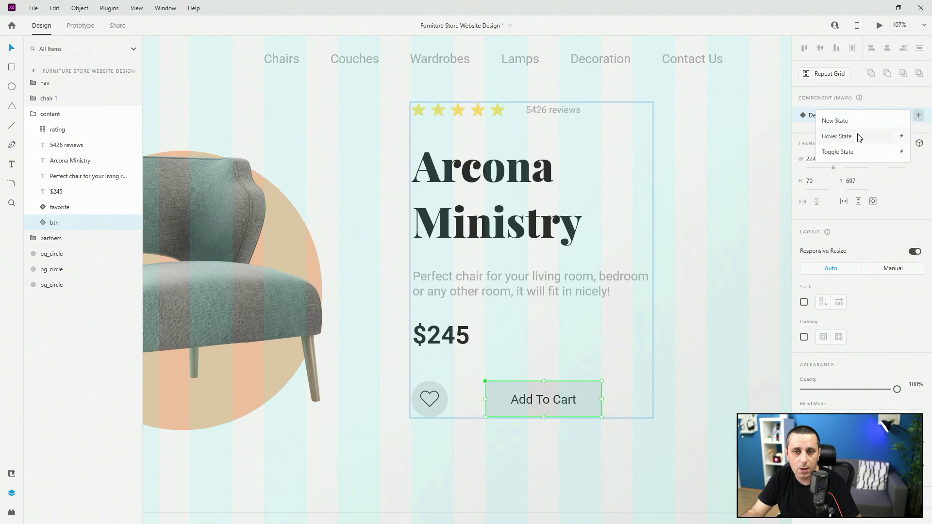
pyautogui.click(857, 135)
pyautogui.write('hover')
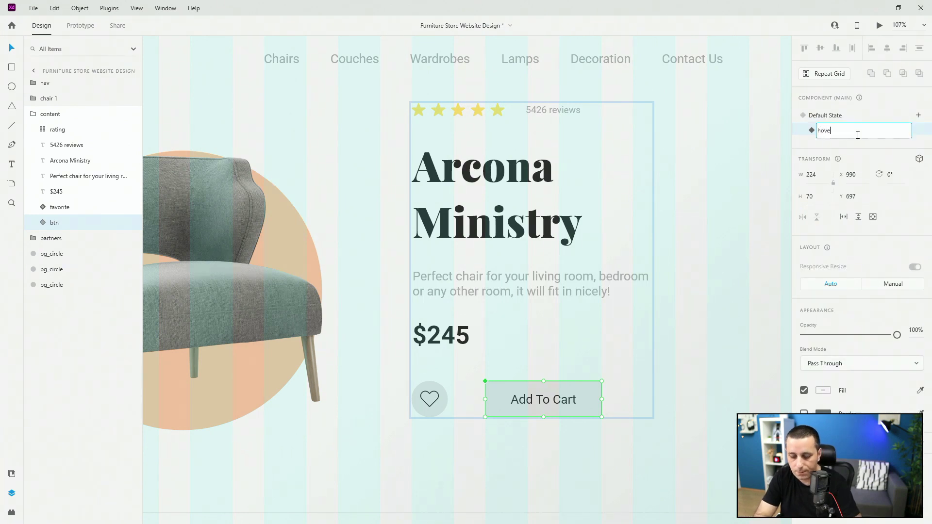
pyautogui.press('Return')
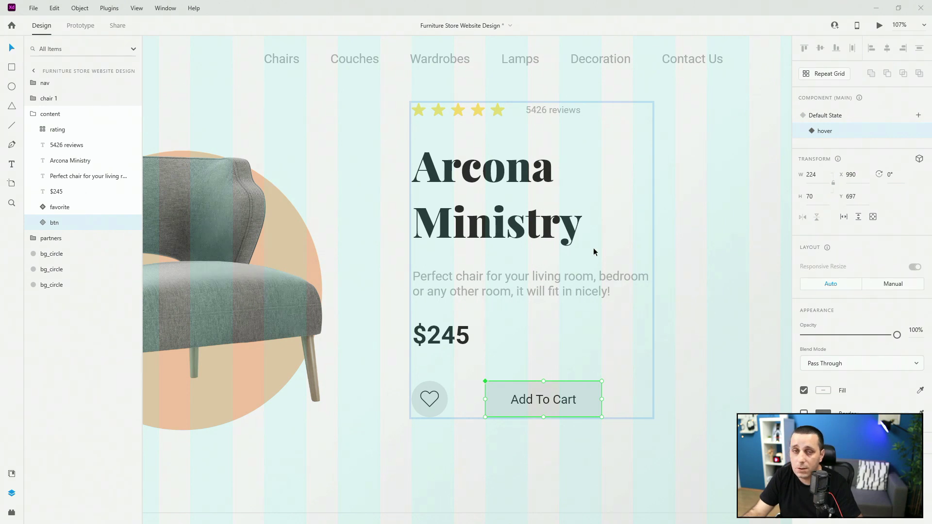
# - Check the favorite component's clicked state and switch it back to Default State
pyautogui.click(441, 400)
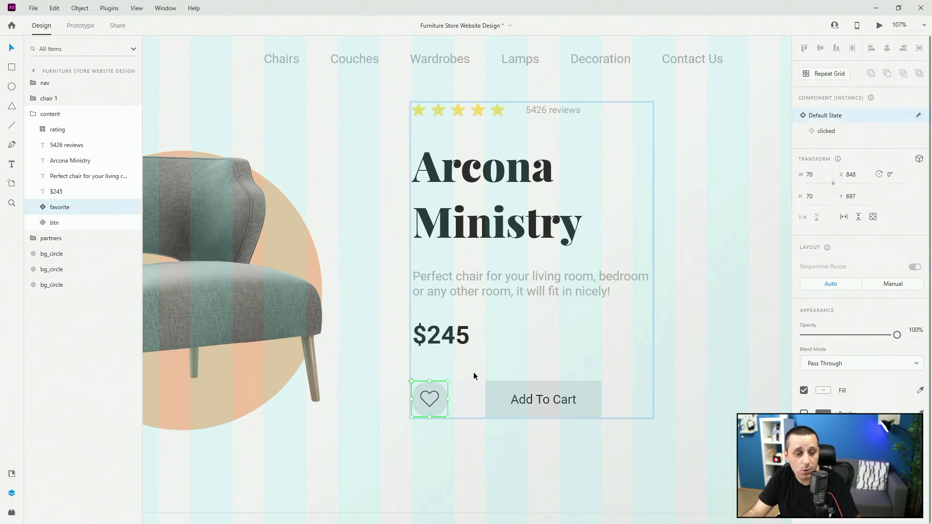
pyautogui.click(857, 134)
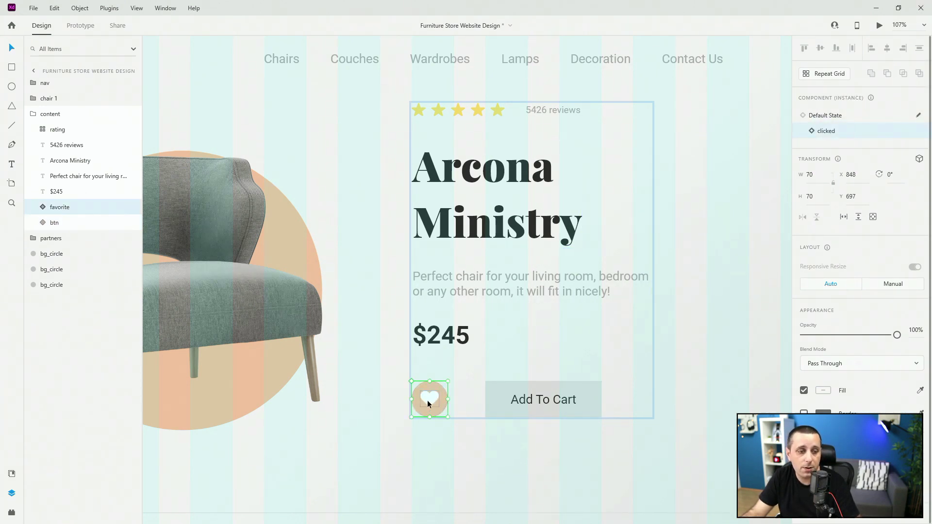
pyautogui.click(861, 113)
# - In the btn component's hover state, fill the background with the accent color and the "Add To Cart" text with plain white
pyautogui.click(590, 386)
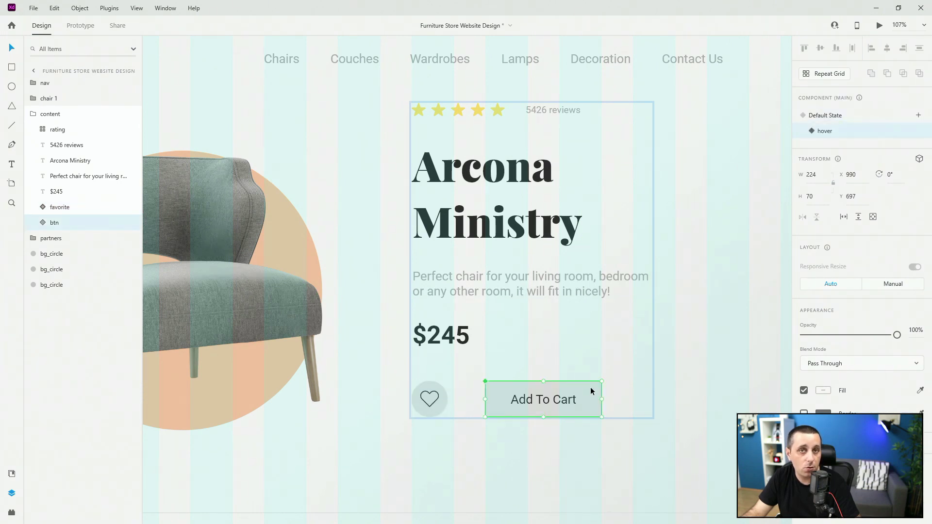
pyautogui.click(42, 223)
pyautogui.click(63, 253)
pyautogui.click(12, 473)
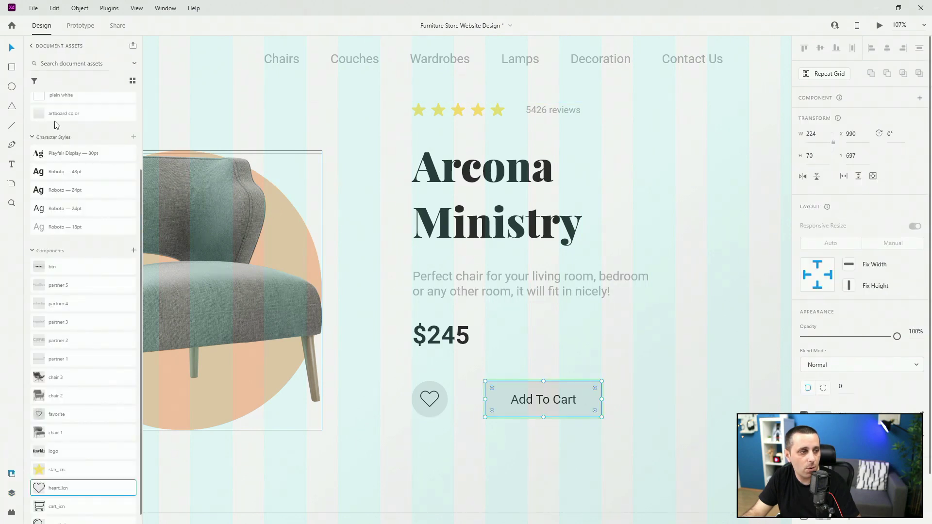
pyautogui.moveTo(63, 118); pyautogui.dragTo(550, 399)
pyautogui.click(550, 399)
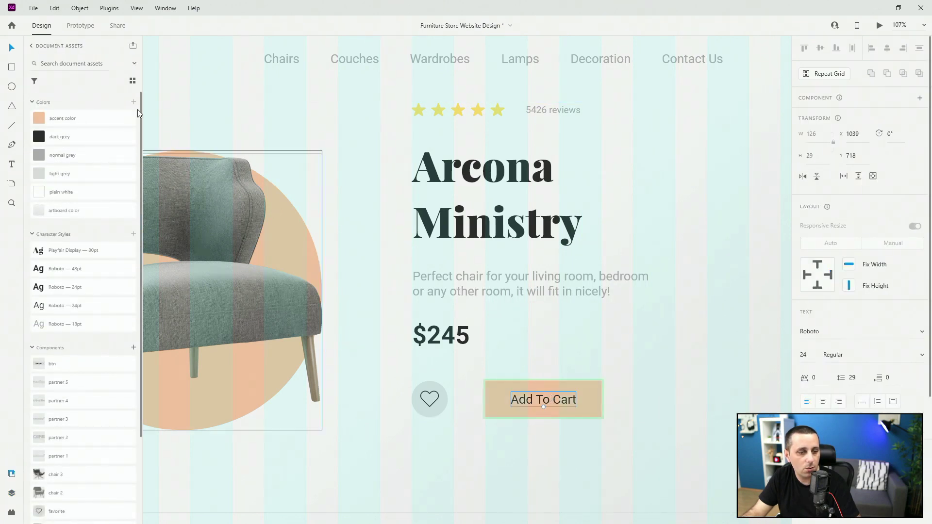
pyautogui.click(84, 197)
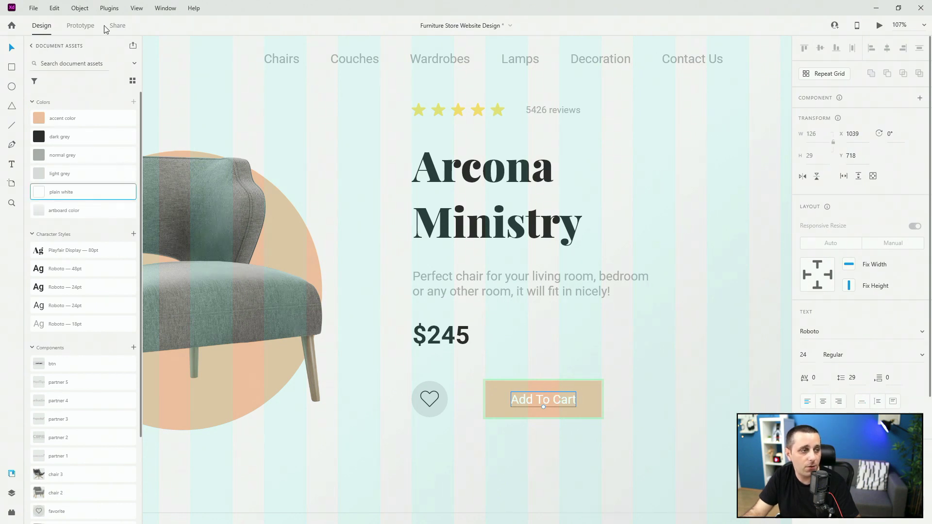
# - Return the btn component to its Default State and check the page in a maximized preview
pyautogui.click(11, 495)
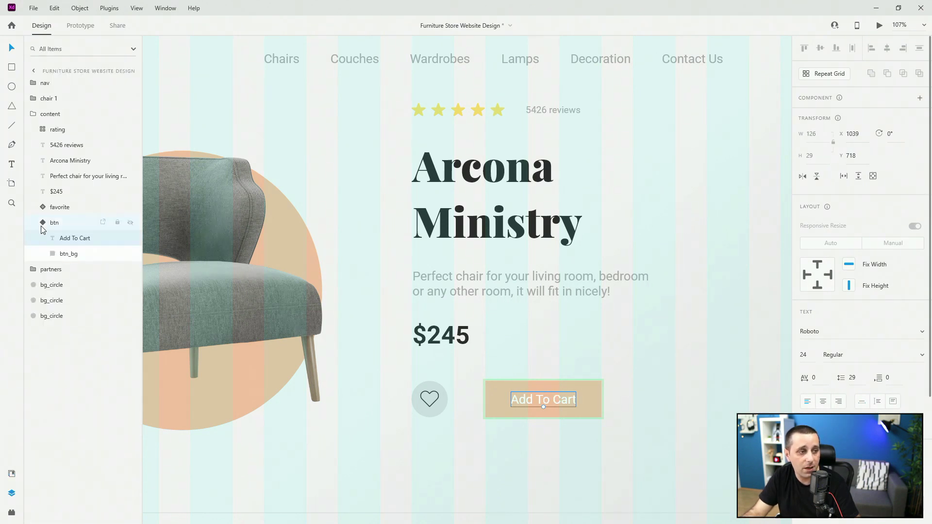
pyautogui.click(50, 222)
pyautogui.click(840, 120)
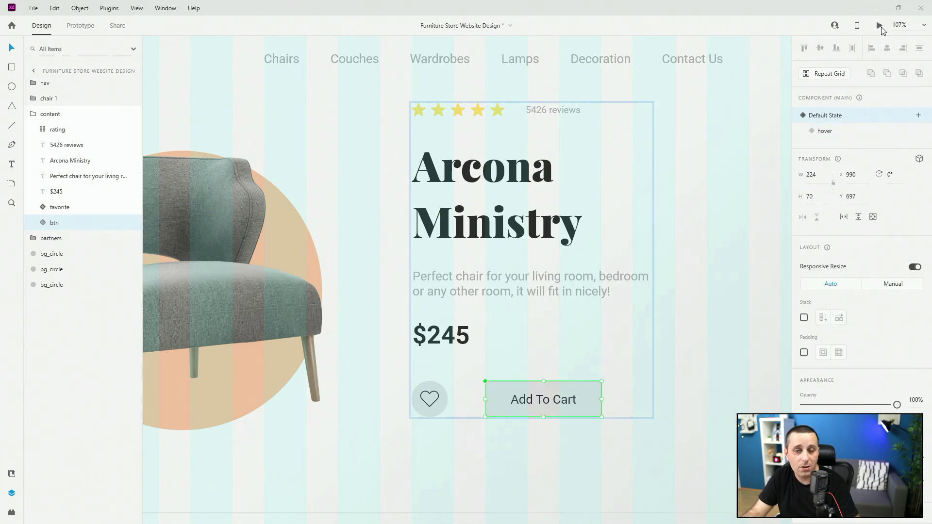
pyautogui.click(880, 26)
pyautogui.click(898, 8)
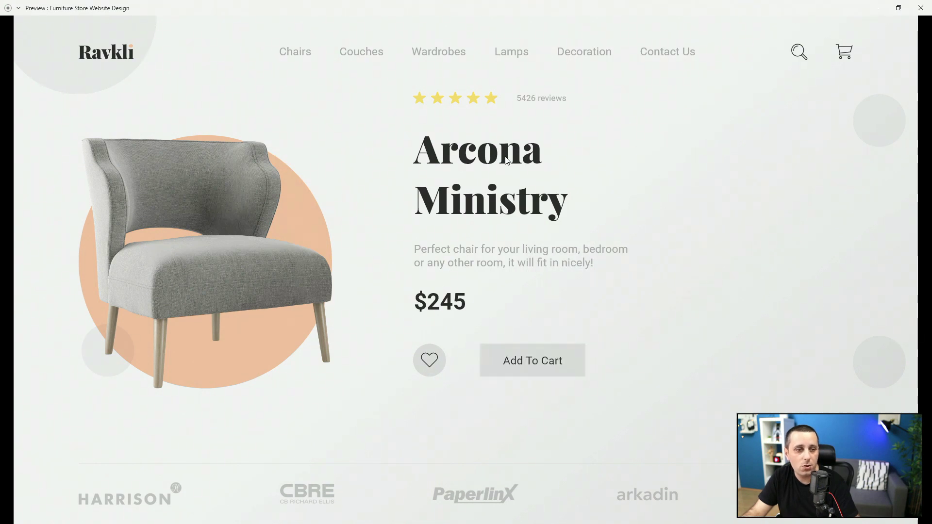
pyautogui.click(921, 7)
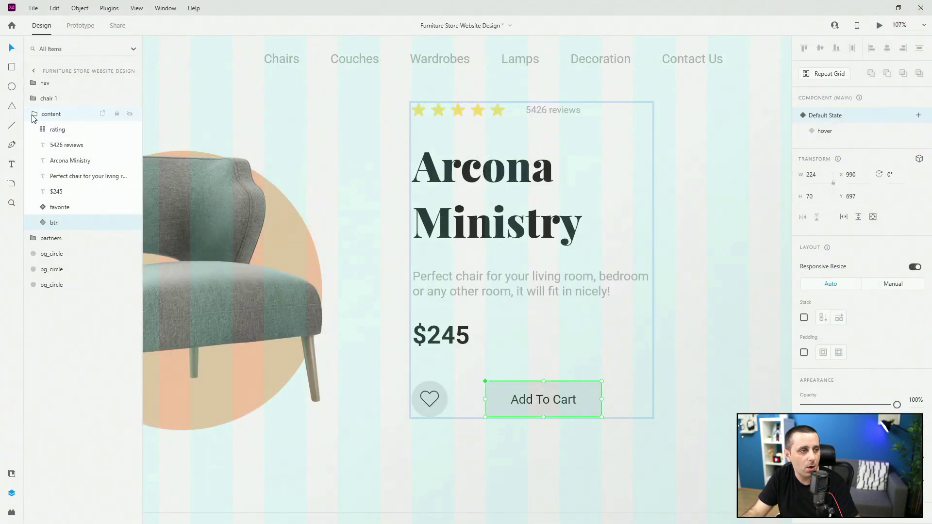
# - Draw a helper rectangle about 170 by 857 over the content, reaching from the navigation down to the line above the partners
pyautogui.click(33, 115)
pyautogui.scroll(-3, 374, 118)
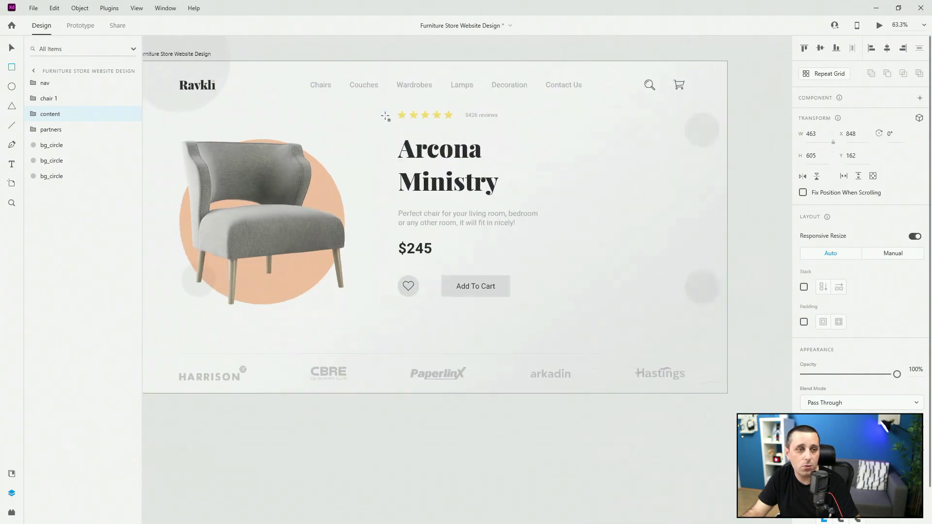
pyautogui.moveTo(447, 91); pyautogui.dragTo(499, 353)
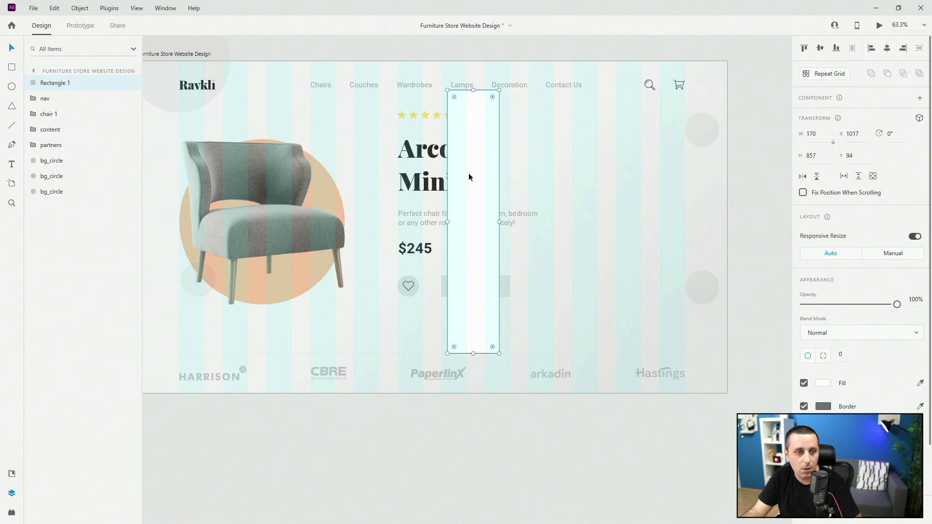
pyautogui.moveTo(467, 172); pyautogui.dragTo(488, 174)
# - Vertically center the content group with the helper rectangle and delete the rectangle
pyautogui.keyDown('shift'); pyautogui.click(450, 165); pyautogui.keyUp('shift')
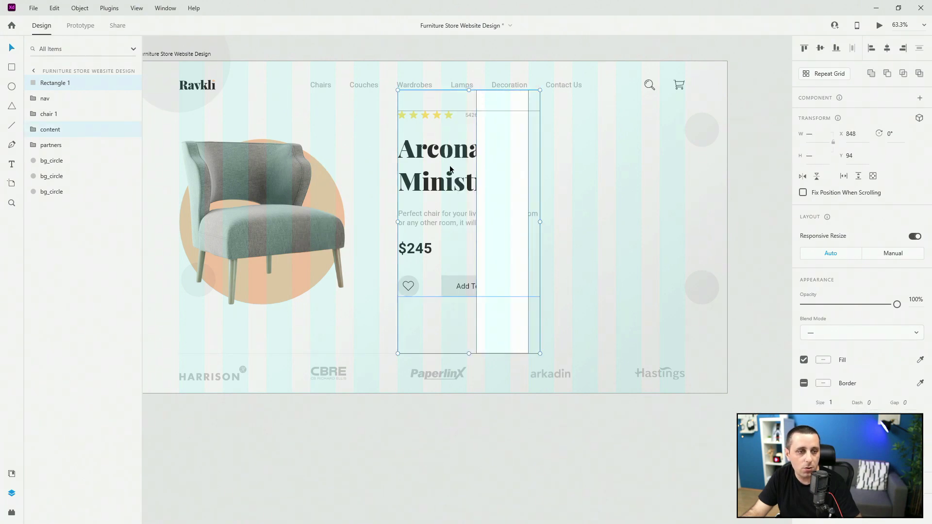
pyautogui.click(820, 48)
pyautogui.click(554, 49)
pyautogui.click(512, 141)
pyautogui.press('Delete')
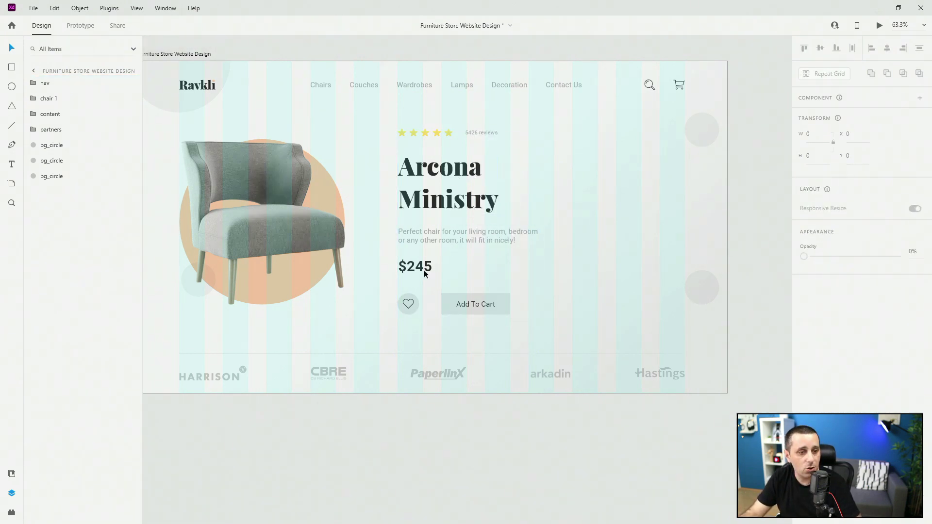
# - Copy the description and $245 texts out of the content group to X 1558, and change the copied description to "Palermo Lounge"
pyautogui.click(36, 119)
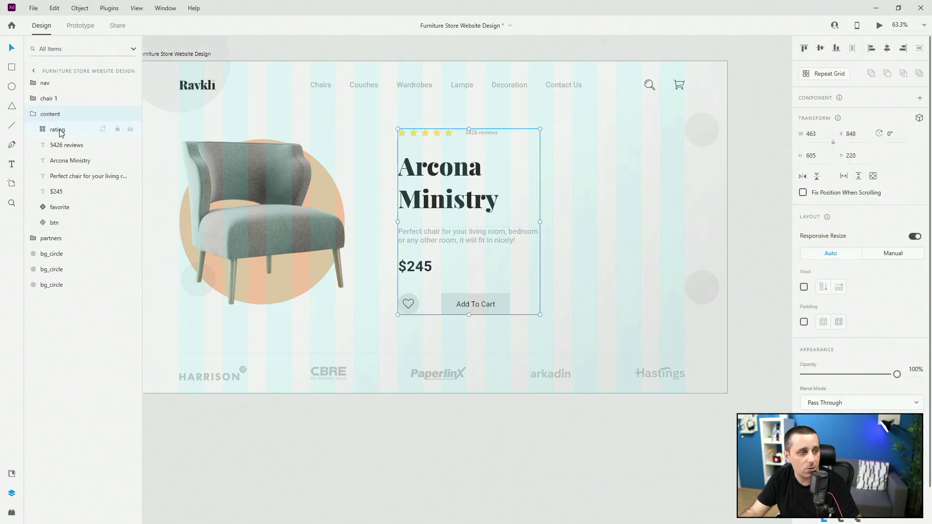
pyautogui.click(62, 190)
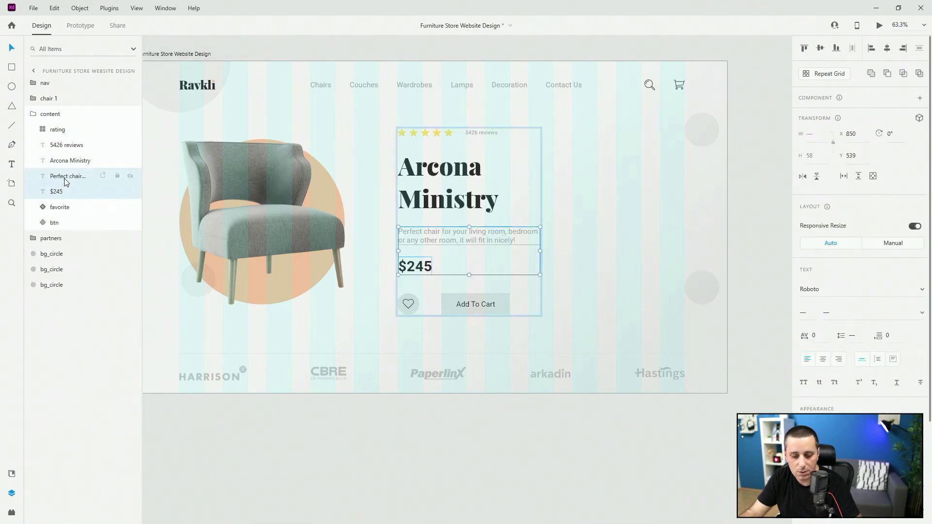
pyautogui.press('Escape')
pyautogui.moveTo(427, 272); pyautogui.dragTo(583, 196)
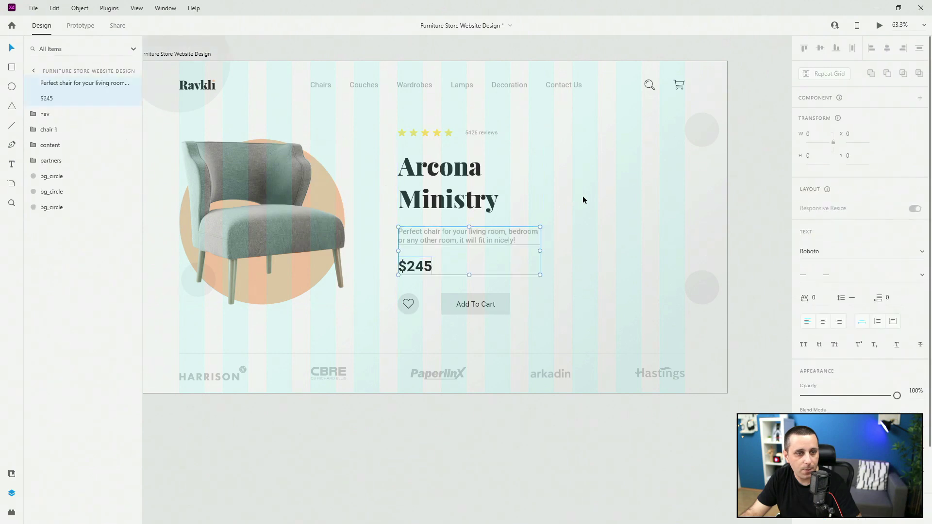
pyautogui.moveTo(505, 238); pyautogui.dragTo(651, 196)
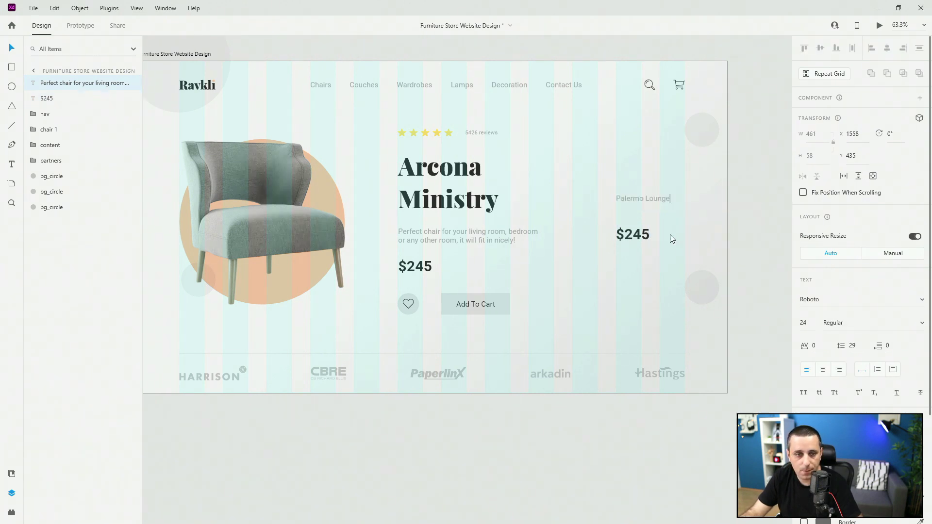
# - Change the copied price below "Palermo Lounge" to $237
pyautogui.click(634, 237)
pyautogui.doubleClick(634, 237)
pyautogui.moveTo(625, 233); pyautogui.dragTo(662, 234)
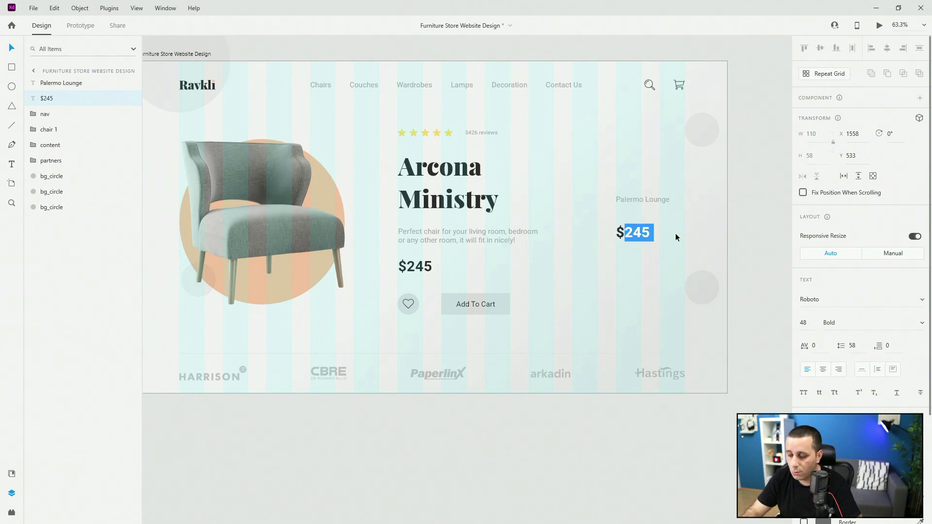
pyautogui.write('237')
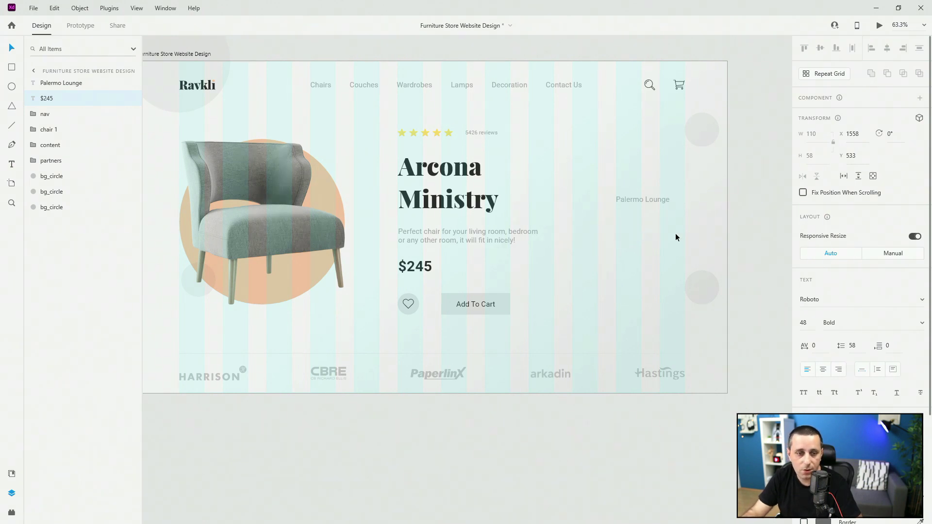
pyautogui.press('Escape')
# - Move the $237 price closer to "Palermo Lounge" and apply the bold Roboto 24pt character style to it
pyautogui.scroll(4, 676, 233)
pyautogui.moveTo(630, 232); pyautogui.dragTo(627, 215)
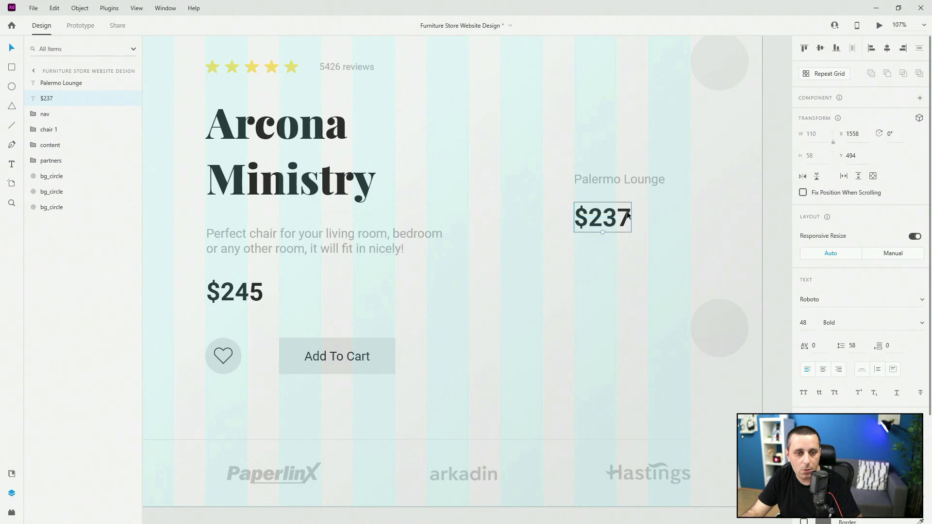
pyautogui.hotkey('shift', 'Down')
pyautogui.click(10, 473)
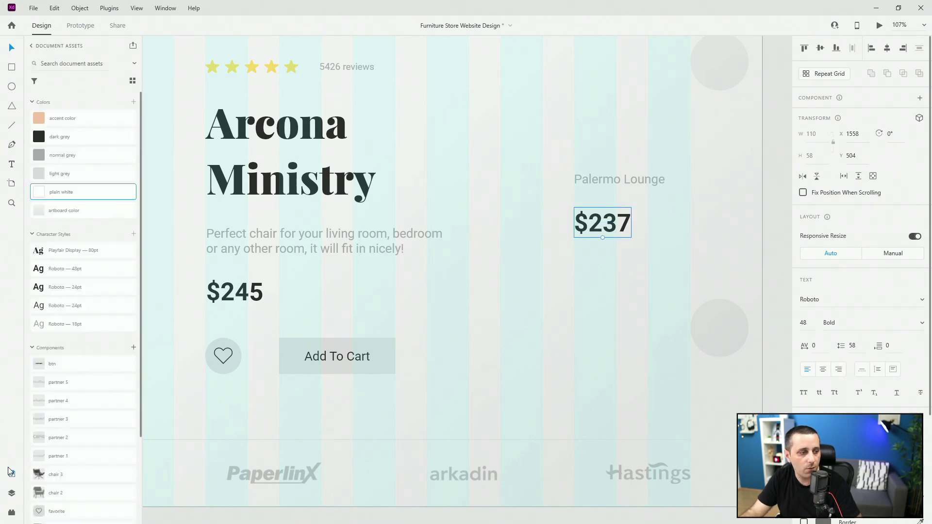
pyautogui.click(100, 287)
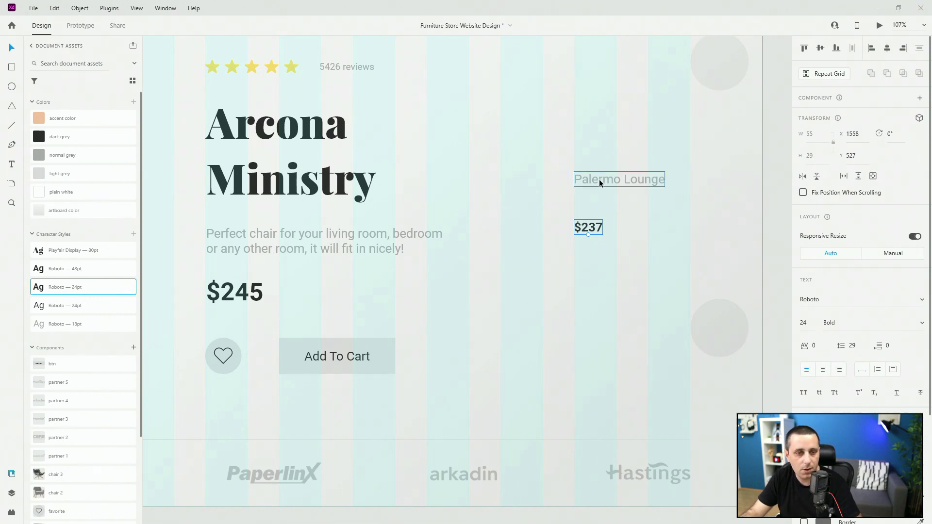
# - Place the $237 price 40 px below the "Palermo Lounge" text
pyautogui.moveTo(601, 224); pyautogui.dragTo(601, 191)
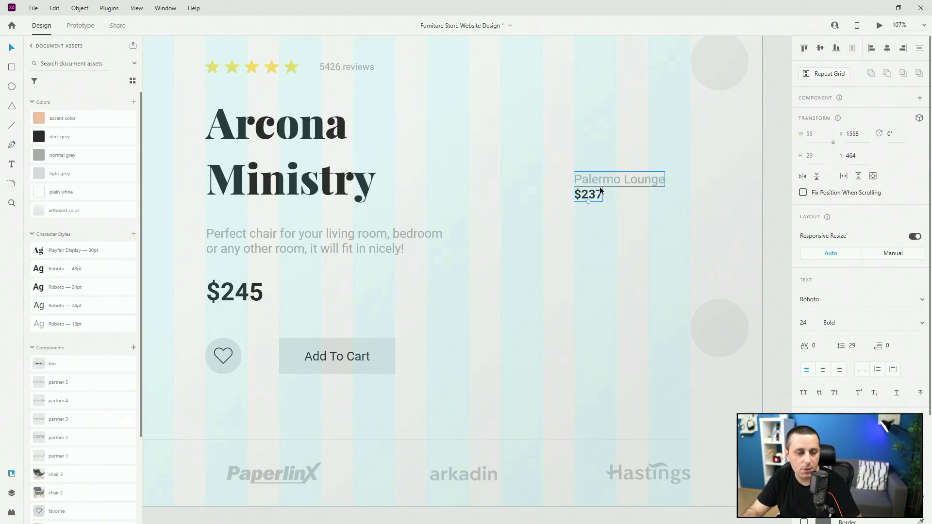
pyautogui.hotkey('shift', 'Down')
pyautogui.hotkey('shift', 'Down')
pyautogui.hotkey('shift', 'Down')
pyautogui.hotkey('shift', 'Down')
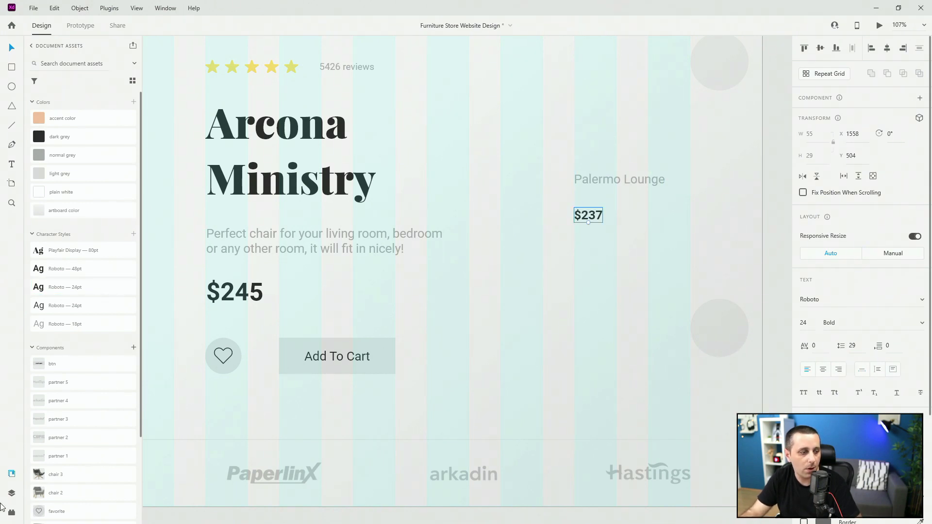
# - Add the chair 2 component from the document assets and place it above the "Palermo Lounge" text at X 1560, Y 191
pyautogui.click(11, 493)
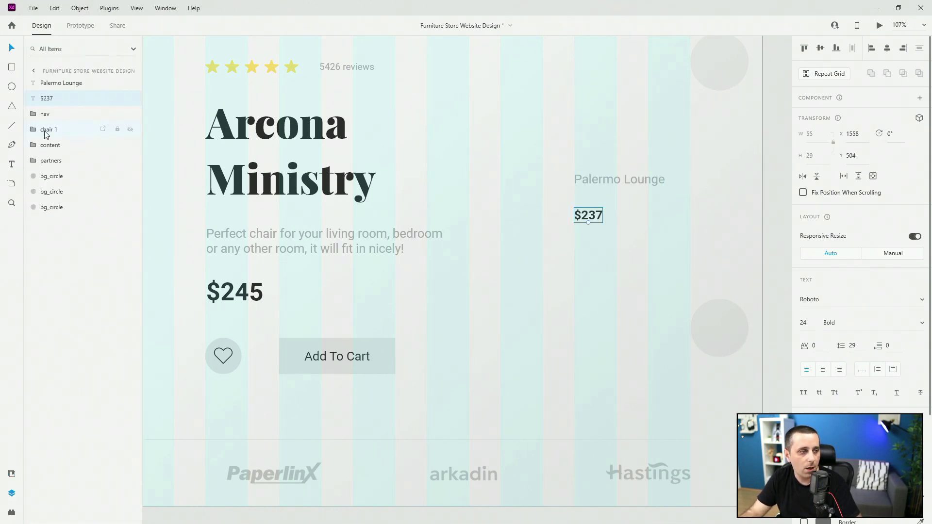
pyautogui.click(11, 473)
pyautogui.scroll(-1, 291, 218)
pyautogui.moveTo(75, 387); pyautogui.dragTo(530, 119)
pyautogui.scroll(-2, 648, 120)
pyautogui.scroll(3, 648, 119)
pyautogui.moveTo(611, 227); pyautogui.dragTo(634, 185)
pyautogui.scroll(3, 641, 217)
# - Move the "Palermo Lounge" and $237 texts together to 40 px below the chair
pyautogui.click(593, 328)
pyautogui.keyDown('shift'); pyautogui.click(631, 283); pyautogui.keyUp('shift')
pyautogui.moveTo(630, 282); pyautogui.dragTo(642, 270)
pyautogui.hotkey('shift', 'Down')
pyautogui.hotkey('shift', 'Down')
pyautogui.hotkey('shift', 'Down')
pyautogui.hotkey('shift', 'Down')
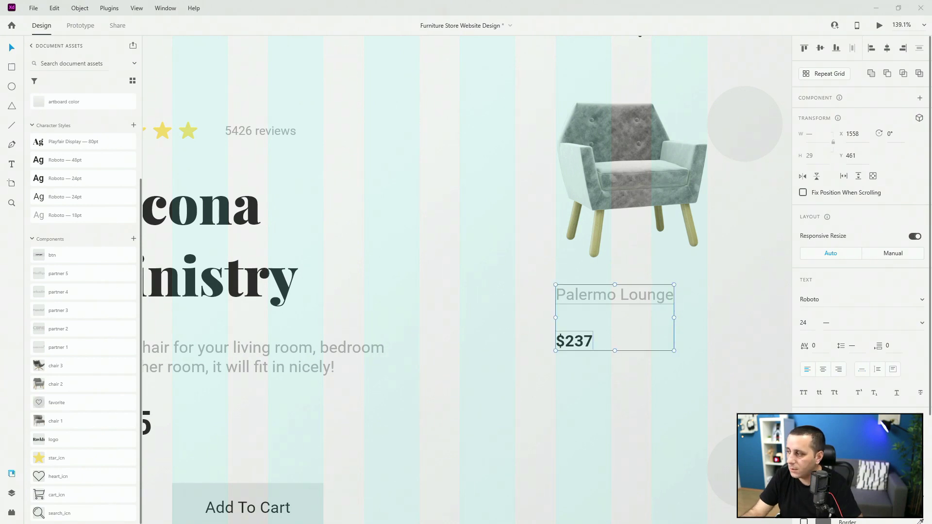
# - Move the $237 price up to 20 px below "Palermo Lounge" and check the name's distance from the chair
pyautogui.click(599, 342)
pyautogui.click(581, 342)
pyautogui.moveTo(581, 340); pyautogui.dragTo(586, 326)
pyautogui.click(592, 297)
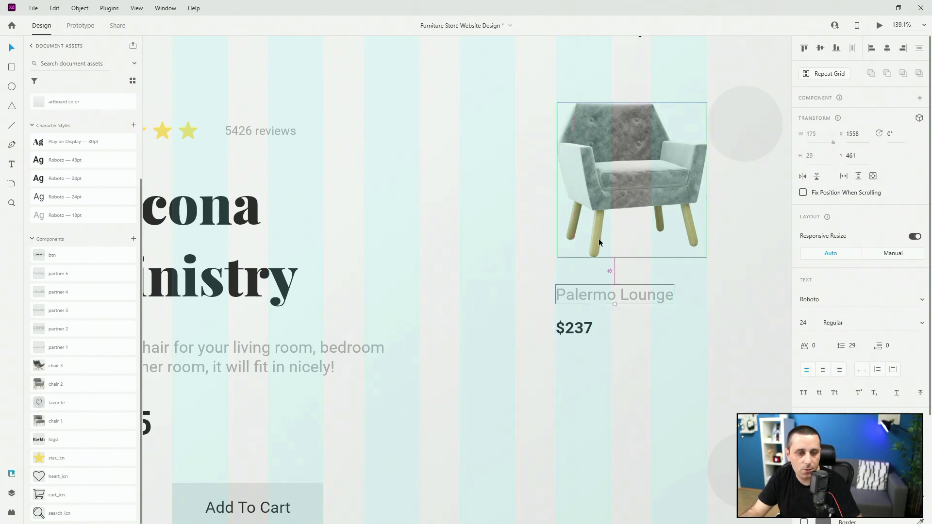
# - Move the upper bg_circle behind the small chair's upper-left corner, at X 1528, Y 158
pyautogui.click(718, 122)
pyautogui.moveTo(757, 129); pyautogui.dragTo(590, 121)
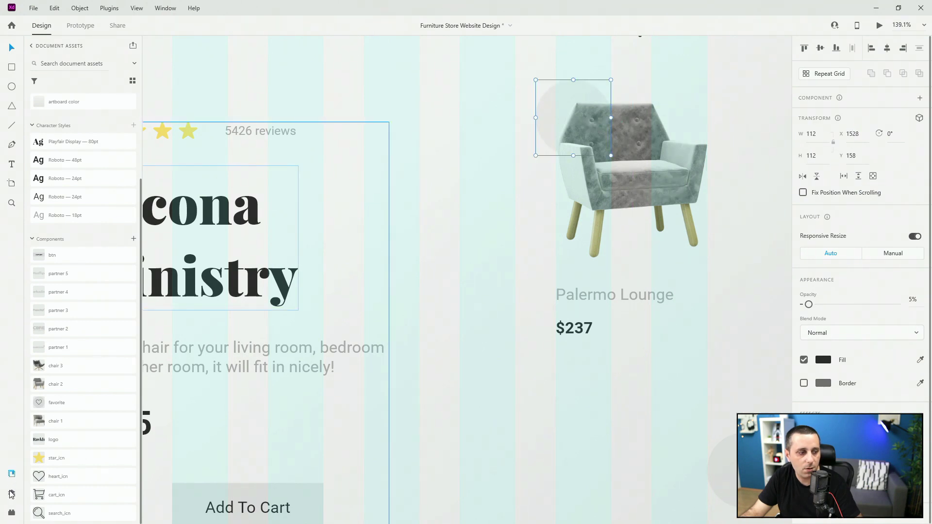
pyautogui.click(11, 493)
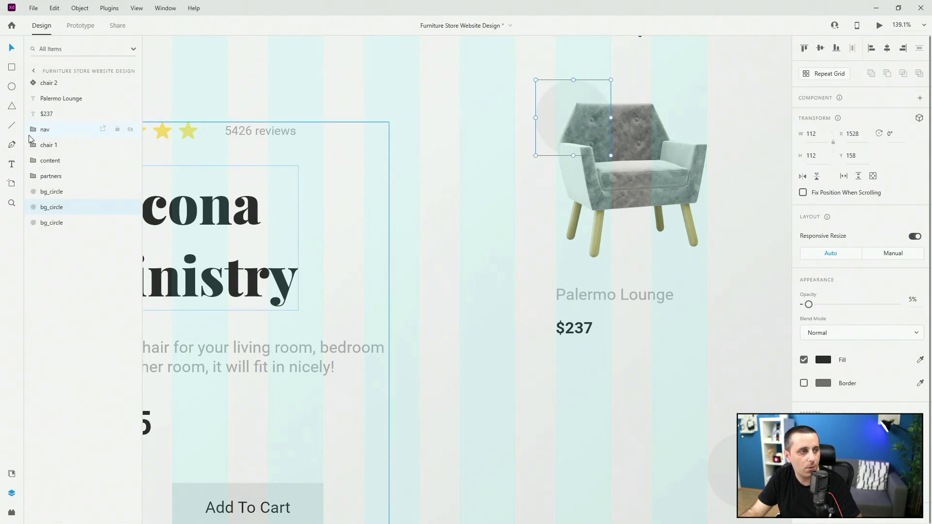
# - Group chair 2 with the "Palermo Lounge" and $237 texts and name the group "chair2"
pyautogui.click(63, 113)
pyautogui.click(67, 85)
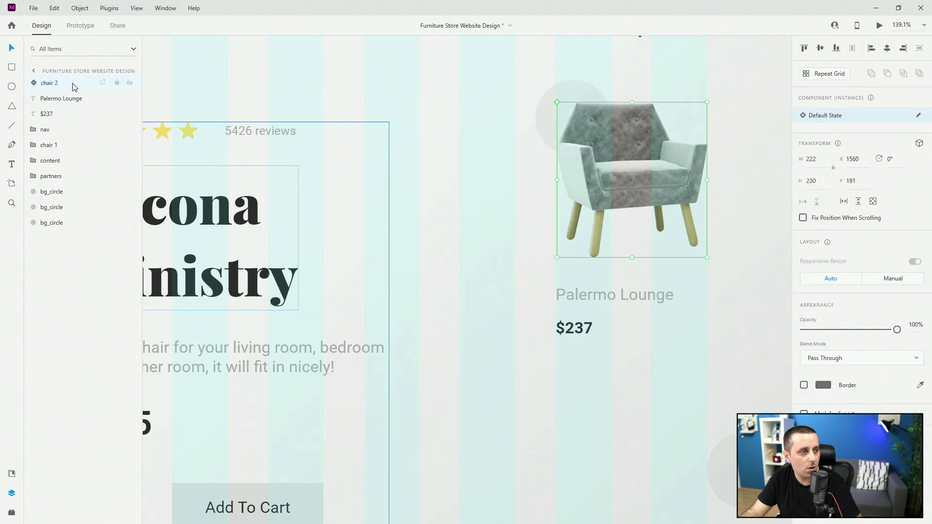
pyautogui.keyDown('shift'); pyautogui.click(65, 114); pyautogui.keyUp('shift')
pyautogui.hotkey('ctrl', 'g')
pyautogui.doubleClick(59, 83)
pyautogui.write('chair2')
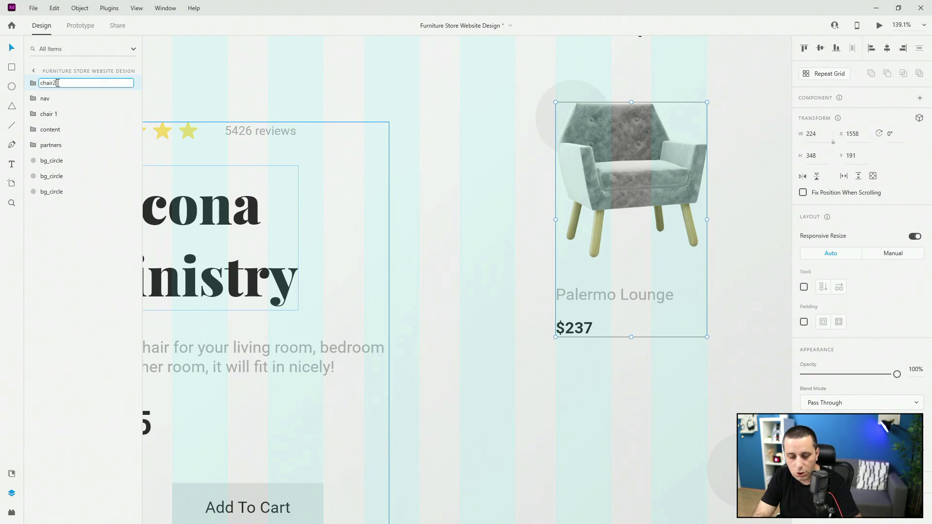
pyautogui.press('Return')
# - Duplicate the chair2 group and place the copy directly below the original at Y 587
pyautogui.scroll(-4, 695, 215)
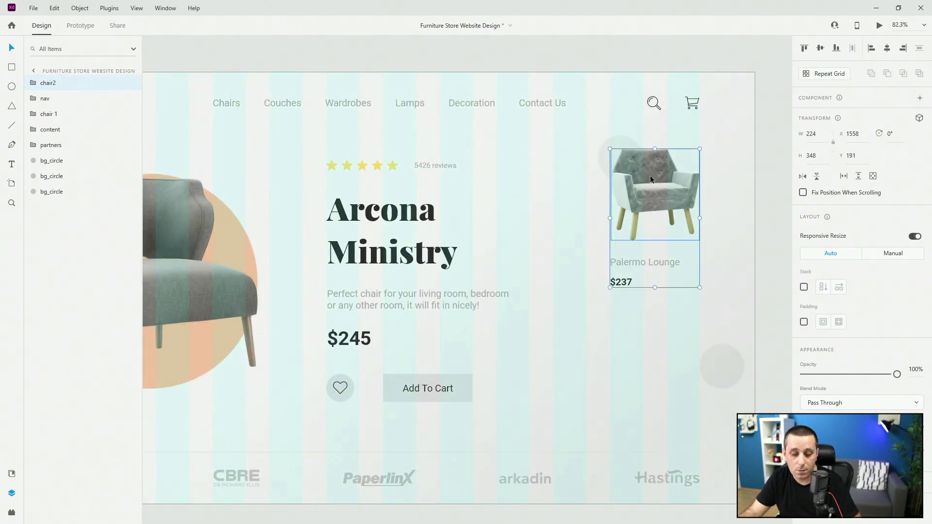
pyautogui.hotkey('ctrl', 'd')
pyautogui.scroll(-2, 650, 176)
pyautogui.moveTo(650, 176); pyautogui.dragTo(651, 334)
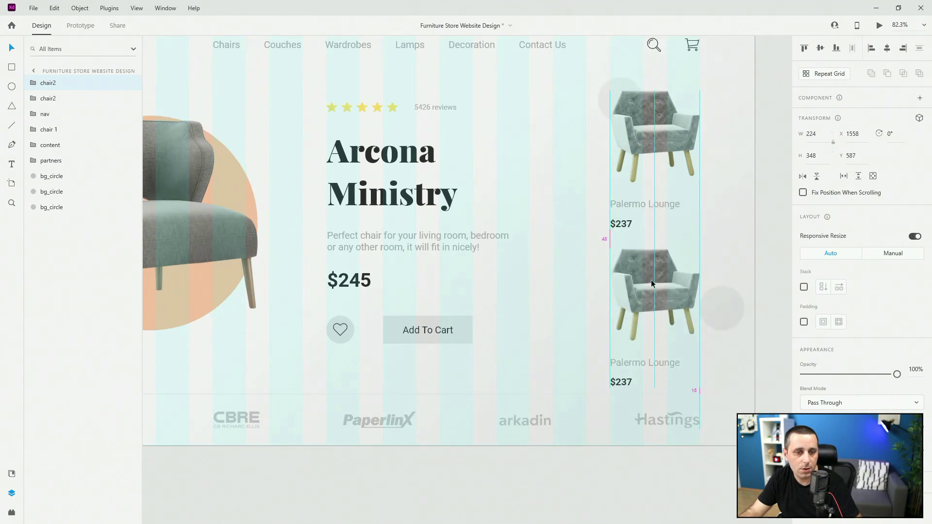
# - Rename the lower duplicated chair group as "chair 3"
pyautogui.doubleClick(48, 98)
pyautogui.write('cha')
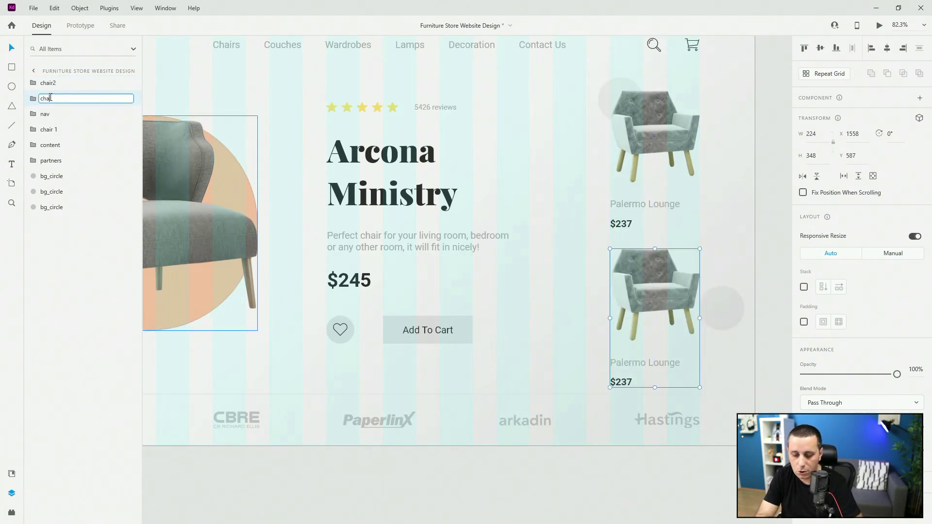
pyautogui.write('ir 3')
pyautogui.press('Return')
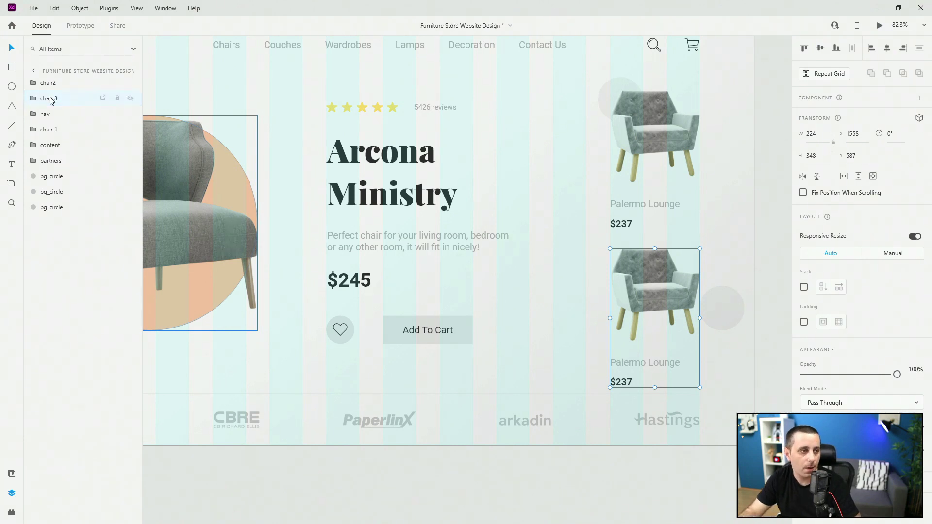
# - Replace the chair 2 component inside the chair 3 group with the chair 3 component from the document assets
pyautogui.click(34, 98)
pyautogui.click(43, 114)
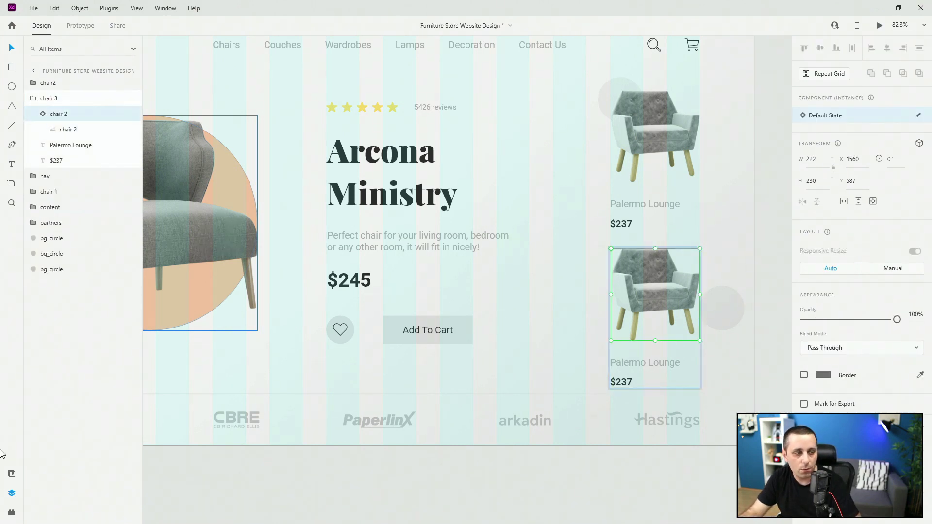
pyautogui.click(11, 474)
pyautogui.moveTo(80, 367); pyautogui.dragTo(540, 282)
pyautogui.scroll(3, 539, 320)
pyautogui.click(556, 219)
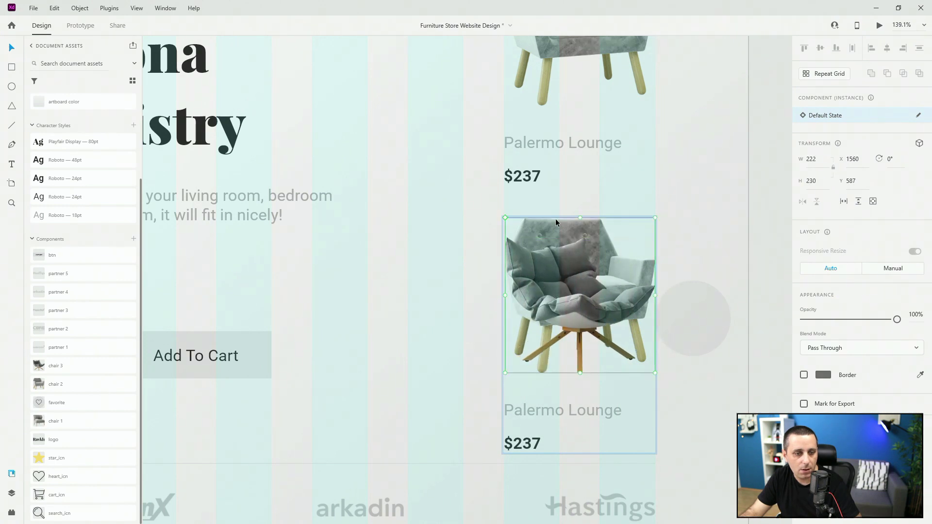
pyautogui.press('Delete')
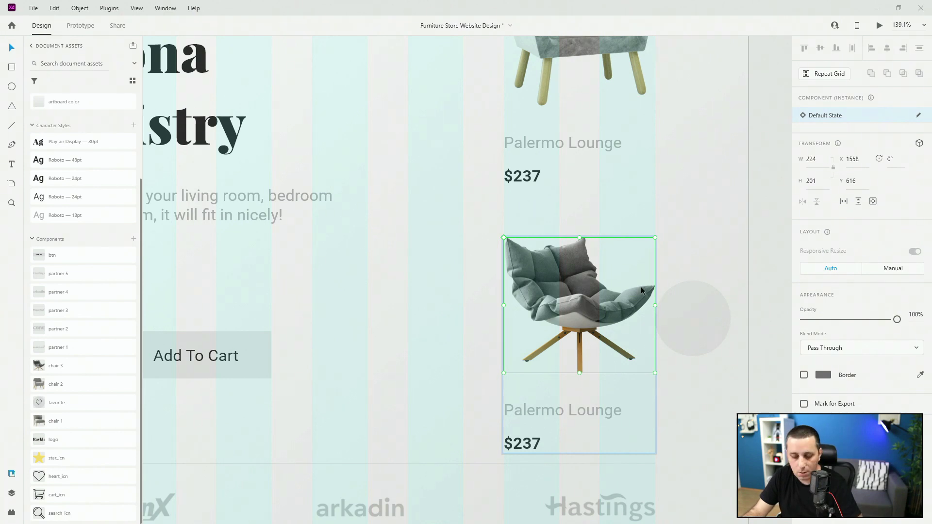
# - Change the lower product's name to "Executive Chair" and its price to $846
pyautogui.click(556, 397)
pyautogui.doubleClick(558, 411)
pyautogui.doubleClick(559, 412)
pyautogui.write('Executive Chair')
pyautogui.doubleClick(536, 442)
pyautogui.moveTo(514, 443); pyautogui.dragTo(621, 435)
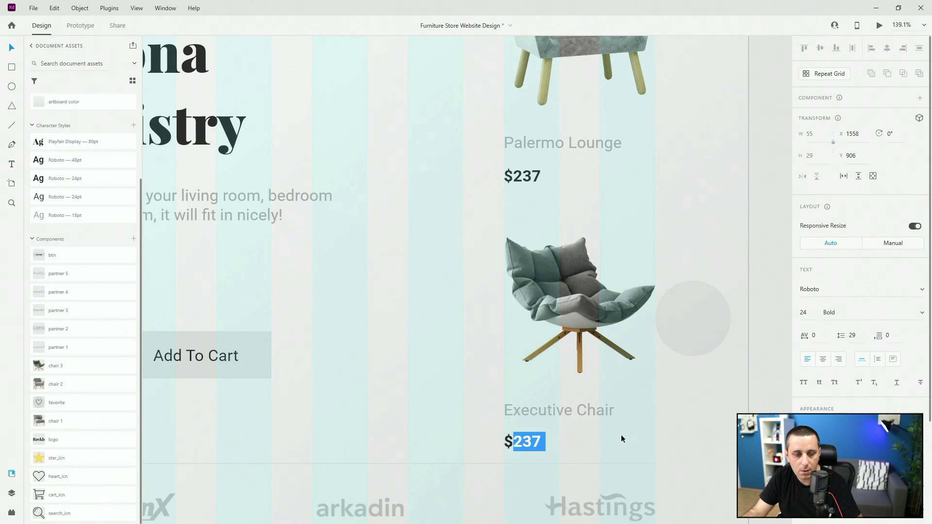
pyautogui.write('846')
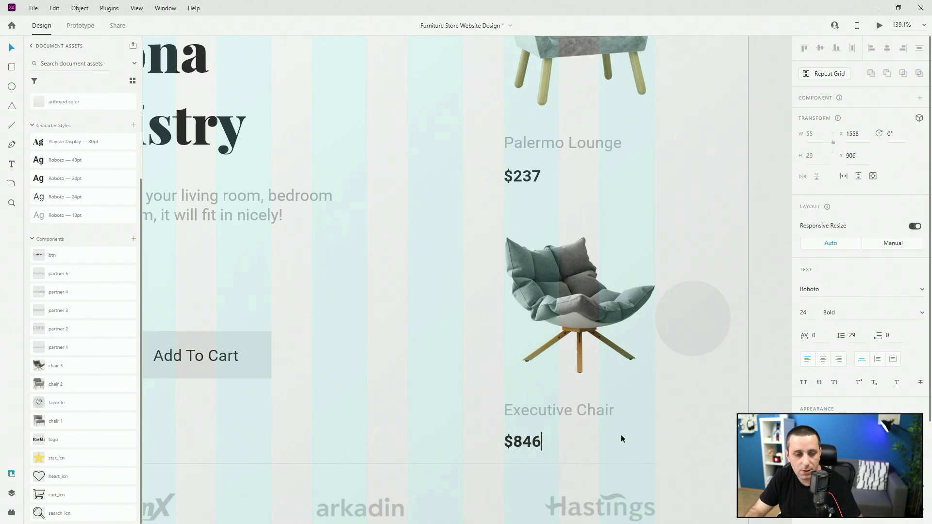
pyautogui.press('Escape')
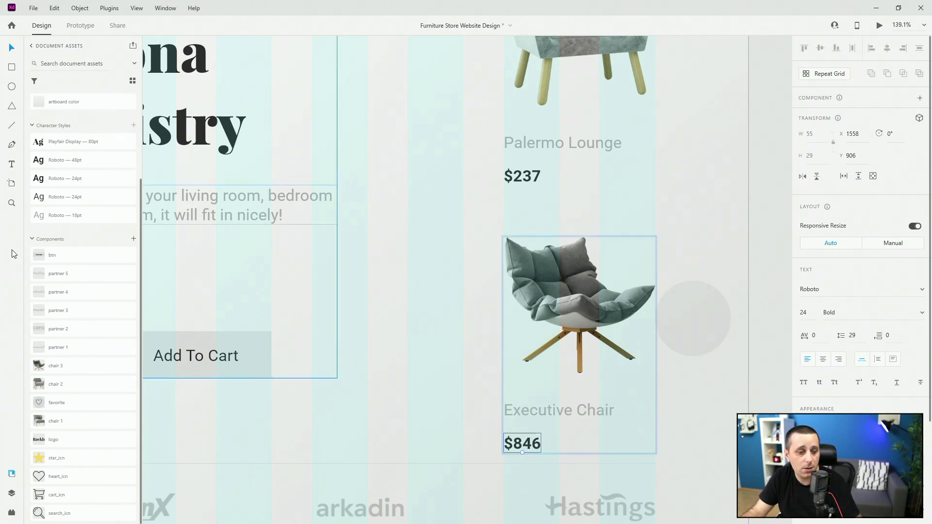
# - Move the bg_circle beside the Executive Chair behind the chair's upper back, at X 1619, Y 584
pyautogui.click(12, 493)
pyautogui.click(33, 101)
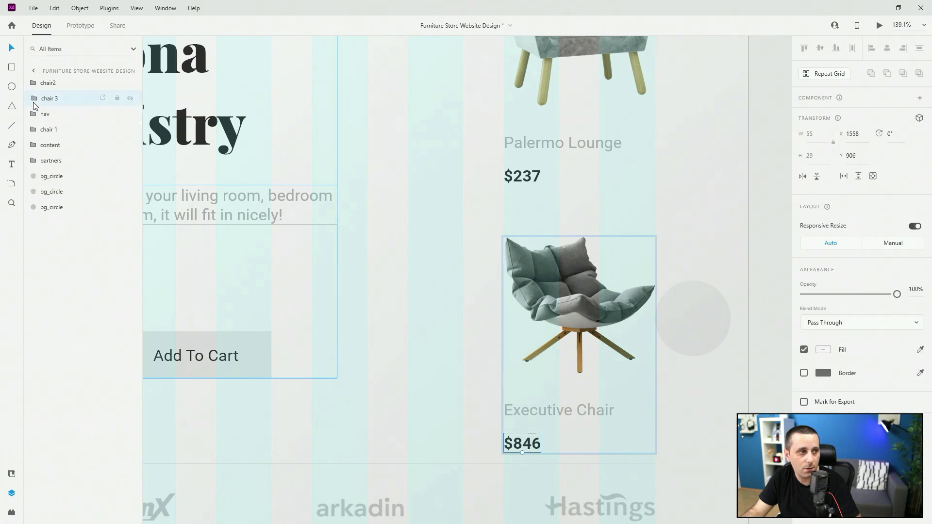
pyautogui.click(34, 100)
pyautogui.scroll(-2, 561, 211)
pyautogui.click(682, 289)
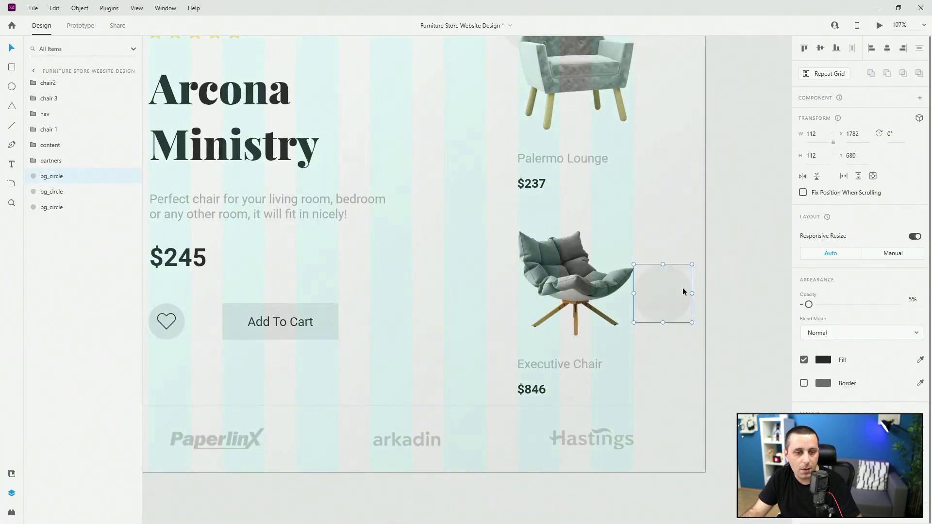
pyautogui.scroll(3, 683, 292)
pyautogui.moveTo(660, 312); pyautogui.dragTo(518, 227)
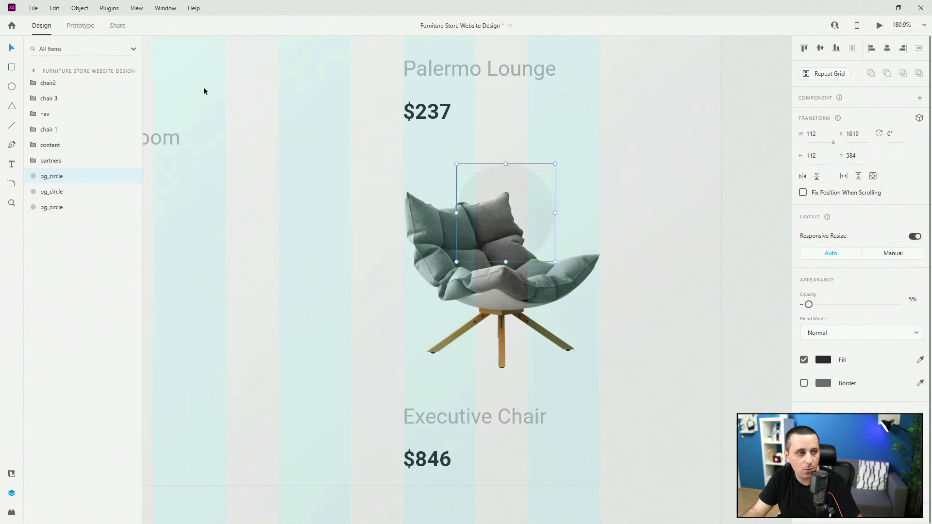
# - Put the Executive Chair's bg_circle into the chair 3 group, directly beneath the chair 3 component
pyautogui.click(34, 99)
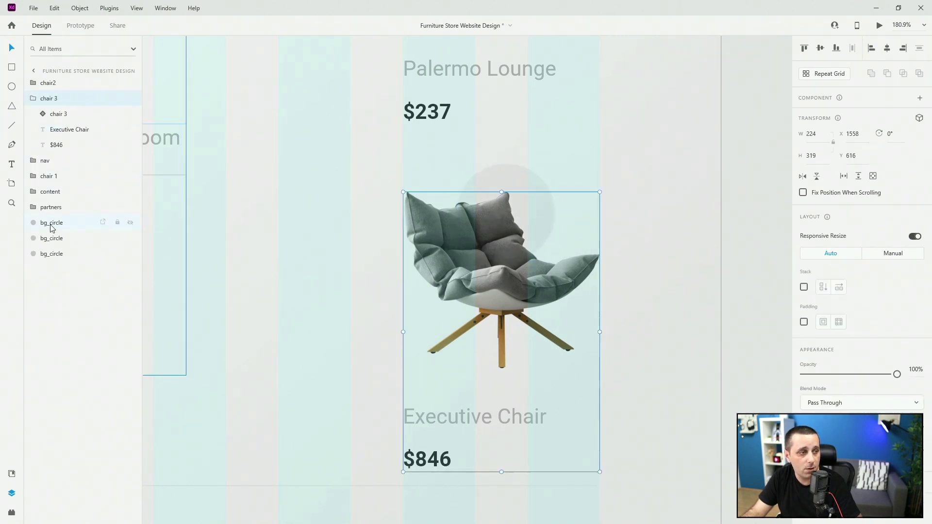
pyautogui.click(51, 225)
pyautogui.moveTo(62, 227); pyautogui.dragTo(64, 121)
pyautogui.click(33, 100)
# - Put the Palermo Lounge chair's bg_circle into the chair2 group, beneath the chair 2 component
pyautogui.click(33, 83)
pyautogui.click(51, 222)
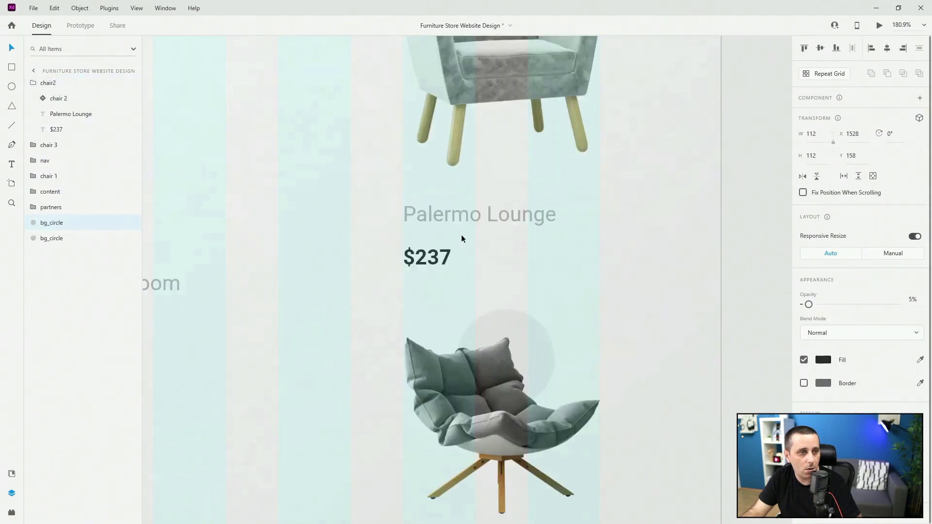
pyautogui.moveTo(64, 156); pyautogui.dragTo(54, 107)
pyautogui.click(389, 136)
# - Move the chair 3 group up until the chair's top meets the bottom of the $237 price, at Y 504
pyautogui.scroll(-5, 507, 167)
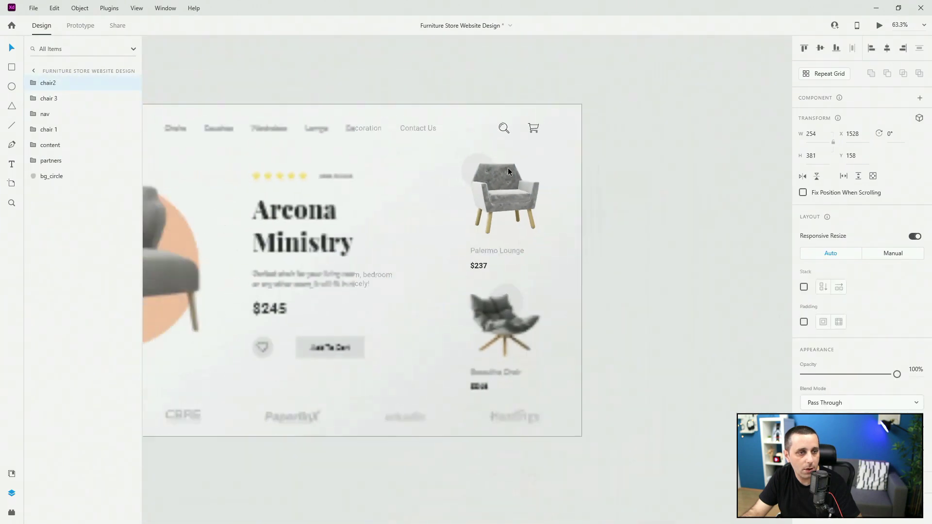
pyautogui.scroll(-2, 508, 168)
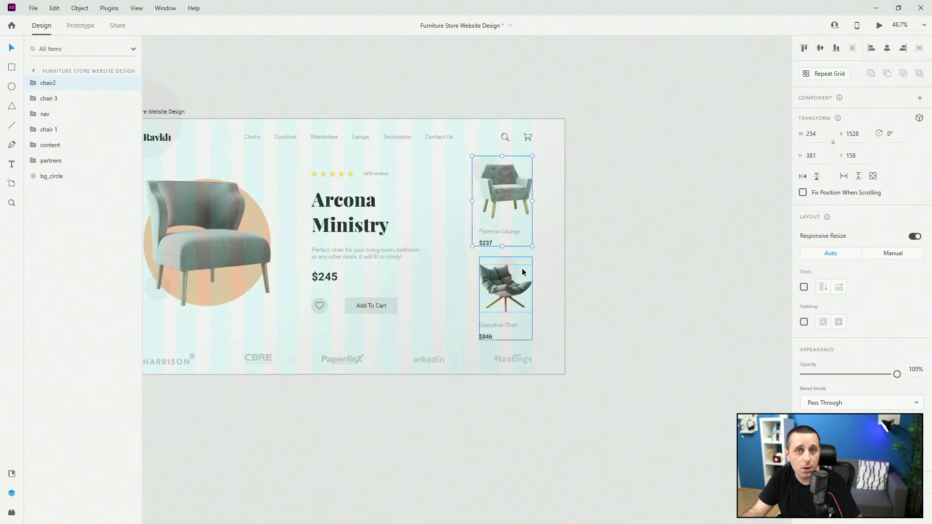
pyautogui.scroll(2, 523, 279)
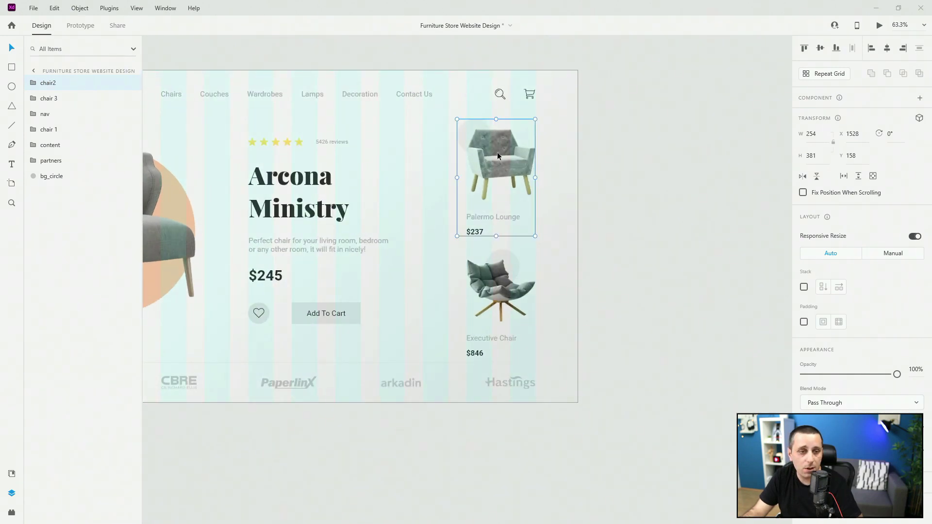
pyautogui.scroll(4, 510, 257)
pyautogui.click(503, 261)
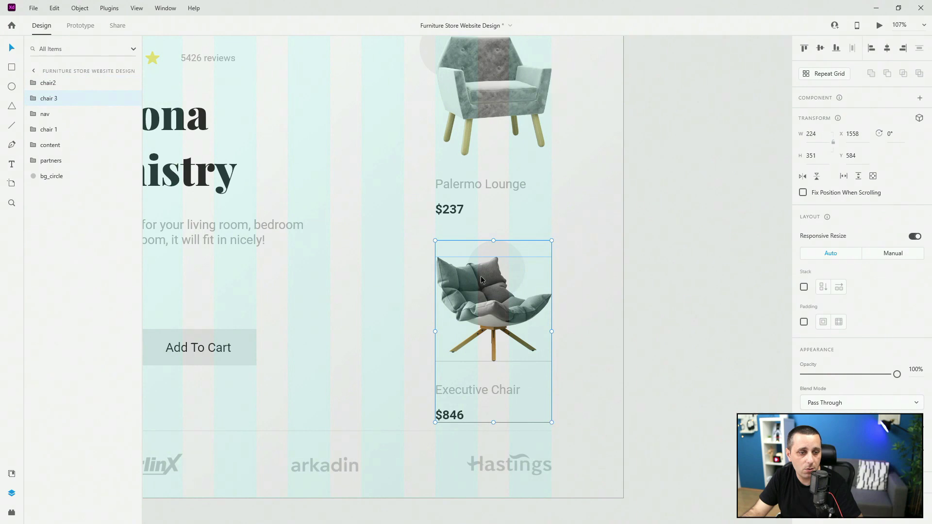
pyautogui.moveTo(482, 280); pyautogui.dragTo(439, 248)
pyautogui.scroll(5, 465, 206)
pyautogui.scroll(5, 466, 207)
pyautogui.press('Up')
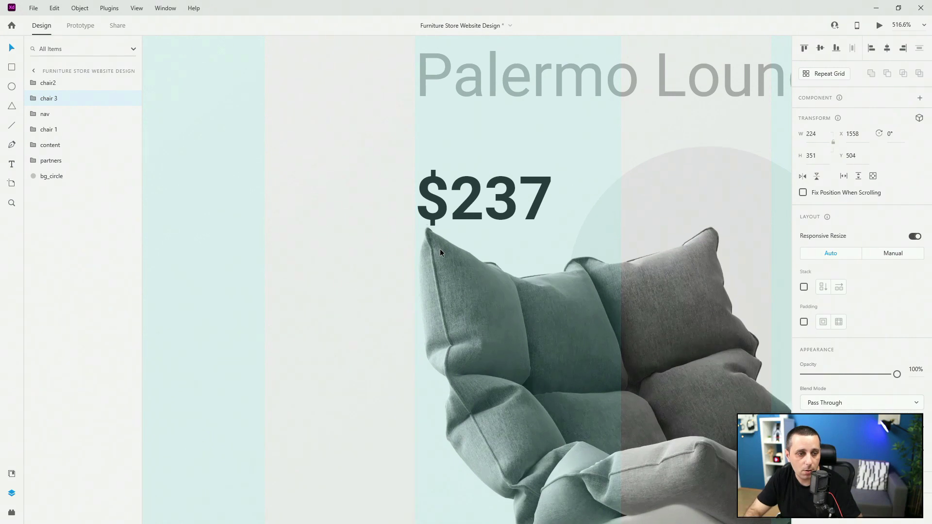
# - Offset the chair 3 group 60 px downward from the $237 price, to Y 564
pyautogui.hotkey('shift', 'Down')
pyautogui.hotkey('shift', 'Down')
pyautogui.hotkey('shift', 'Down')
pyautogui.hotkey('shift', 'Down')
pyautogui.hotkey('shift', 'Down')
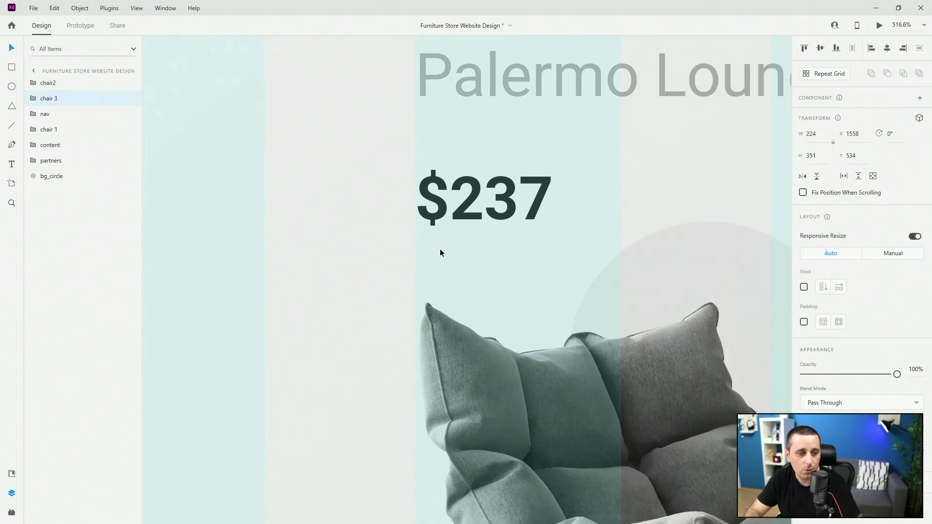
pyautogui.hotkey('shift', 'Down')
pyautogui.scroll(-10, 445, 198)
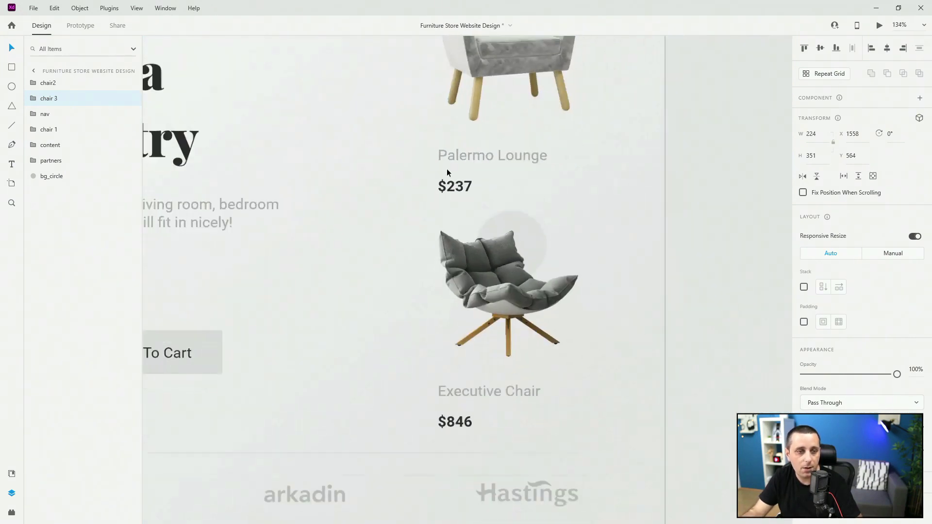
pyautogui.scroll(-3, 450, 167)
# - Hide the layout grid, clear the selection and check the whole page's composition
pyautogui.hotkey('ctrl', 'shift', "'")
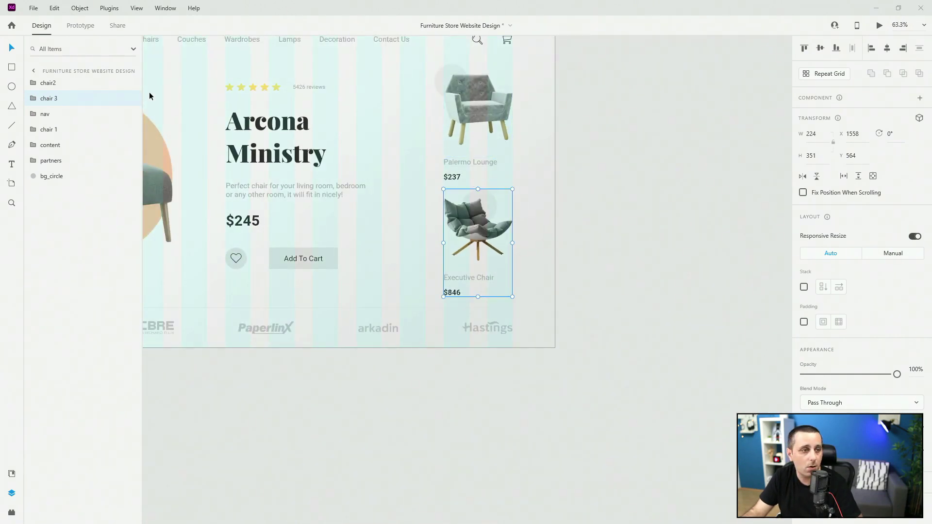
pyautogui.click(633, 147)
pyautogui.hscroll(3, 634, 147)
pyautogui.hotkey('ctrl', '0')
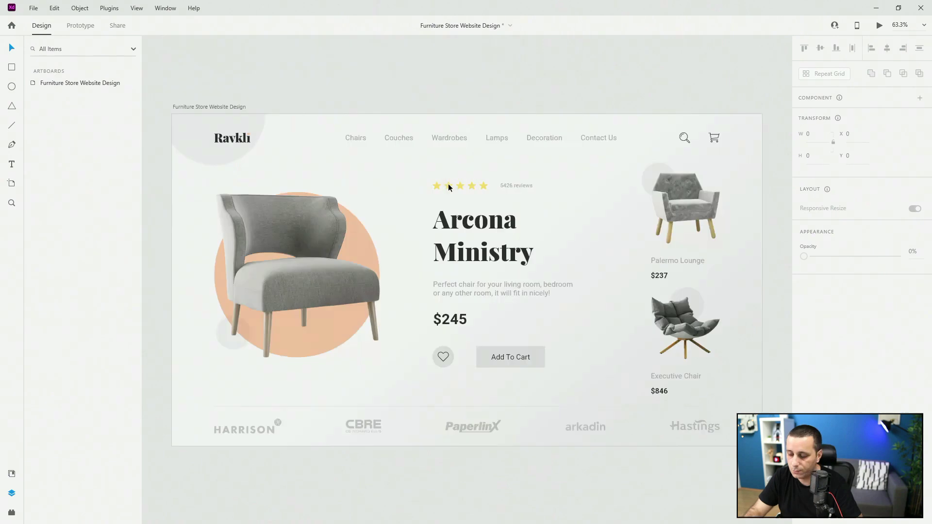
# - Keep bg_circle beneath chair 2 in its group and shift both side products slightly up, with the chair2 group at X 1534, Y 138
pyautogui.click(712, 188)
pyautogui.scroll(3, 712, 188)
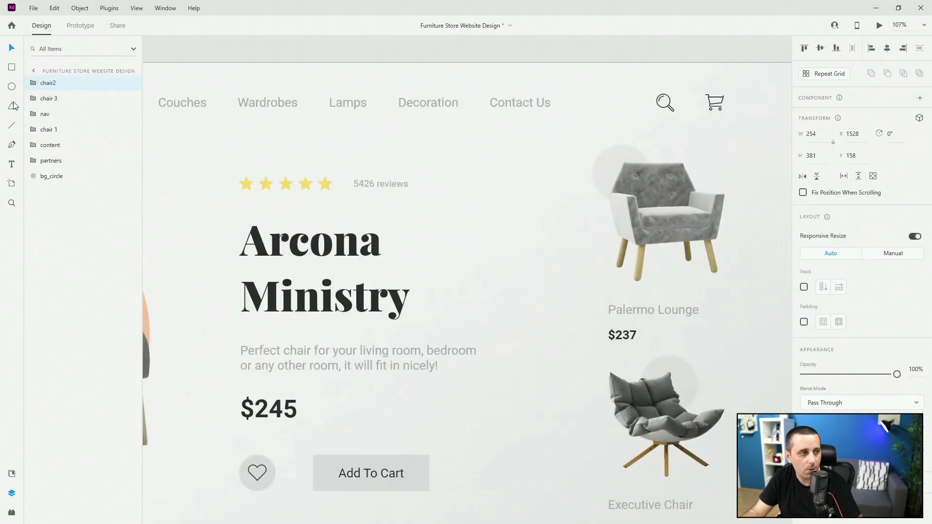
pyautogui.click(33, 83)
pyautogui.moveTo(50, 114)
pyautogui.mouseDown()
pyautogui.moveTo(58, 80)
pyautogui.moveTo(50, 102)
pyautogui.mouseUp()
pyautogui.click(51, 100)
pyautogui.keyDown('shift'); pyautogui.click(53, 161); pyautogui.keyUp('shift')
pyautogui.scroll(-4, 611, 144)
pyautogui.moveTo(621, 160); pyautogui.dragTo(616, 155)
pyautogui.moveTo(68, 83); pyautogui.dragTo(75, 120)
pyautogui.scroll(5, 636, 112)
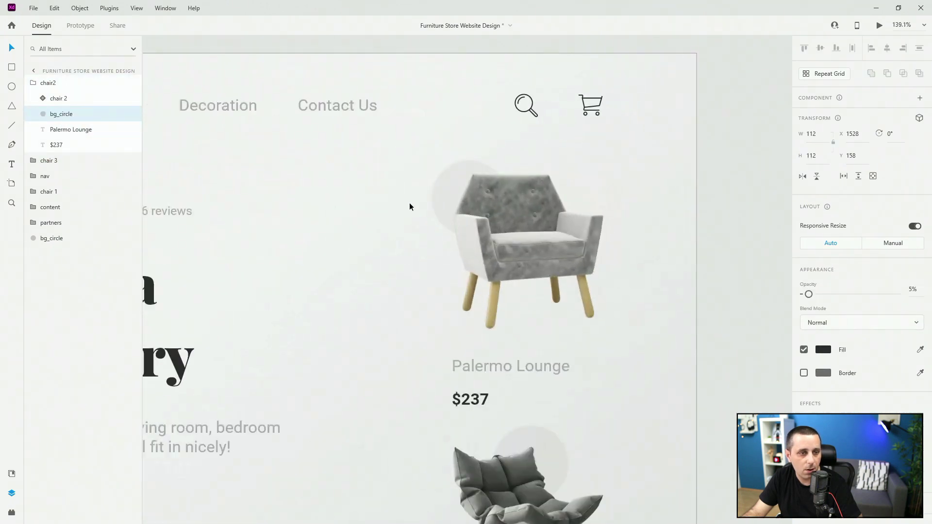
pyautogui.click(34, 84)
pyautogui.hotkey('ctrl', '0')
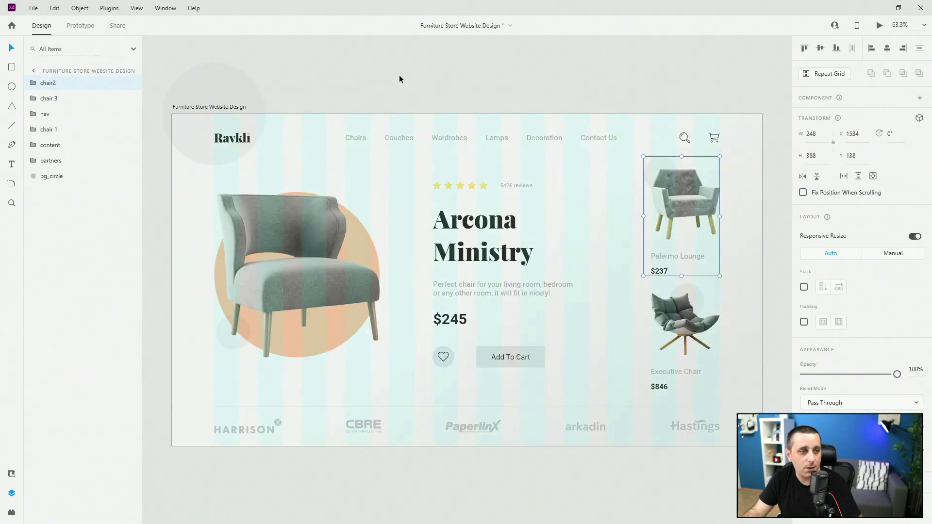
# - Preview the furniture store page in a maximized preview window
pyautogui.click(400, 79)
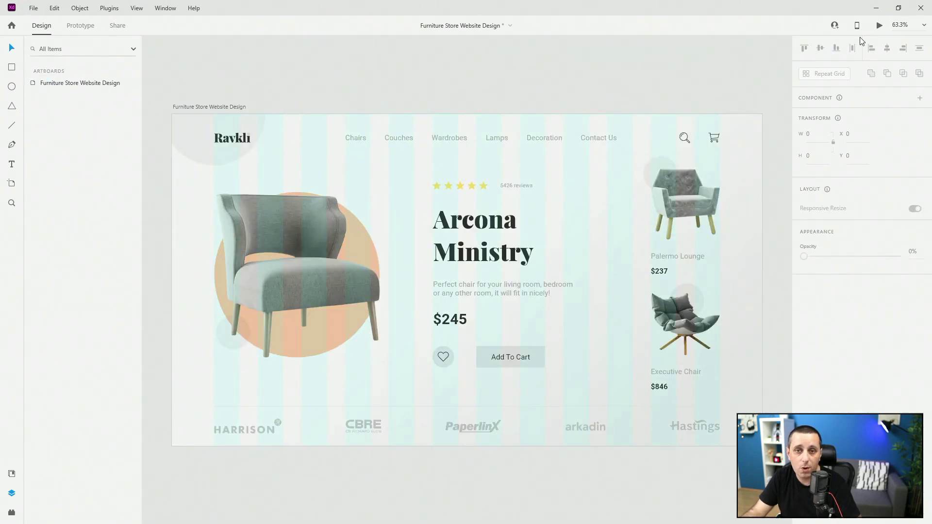
pyautogui.click(880, 25)
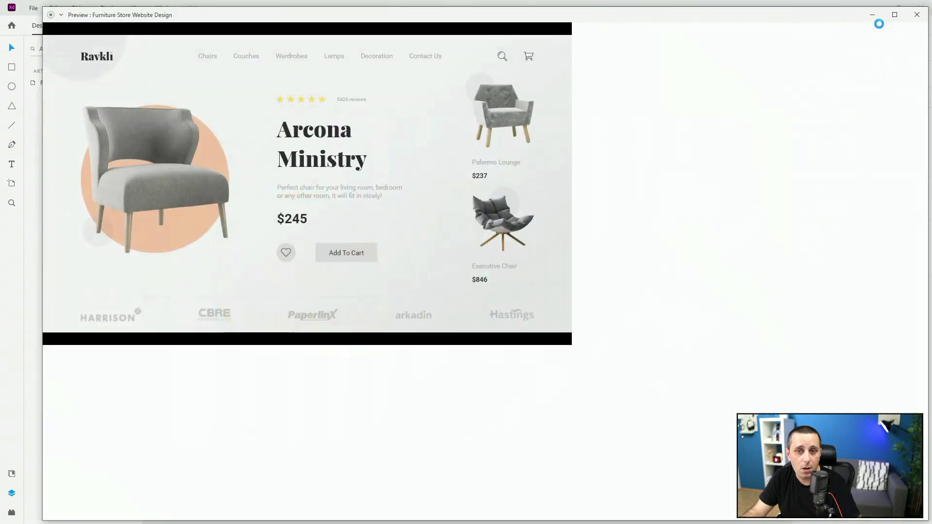
pyautogui.click(896, 19)
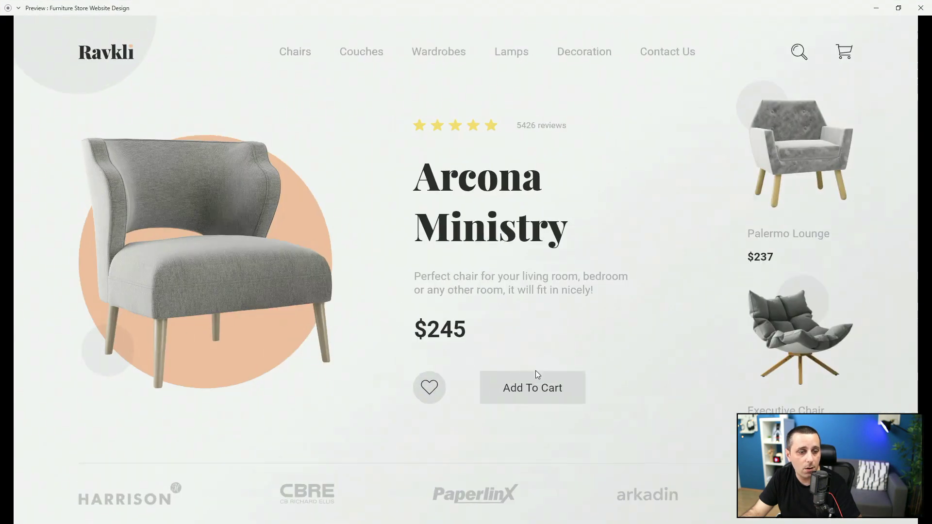